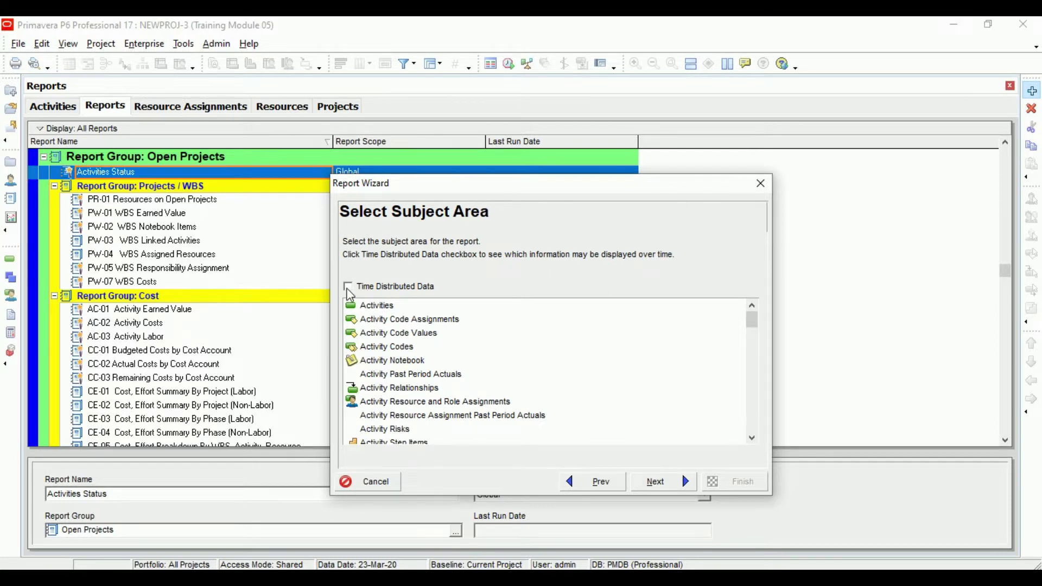
# Enable Time Distributed Data and choose Summary Resource Assignments as the report's subject area
pyautogui.click(348, 286)
pyautogui.click(380, 305)
pyautogui.scroll(-1, 493, 440)
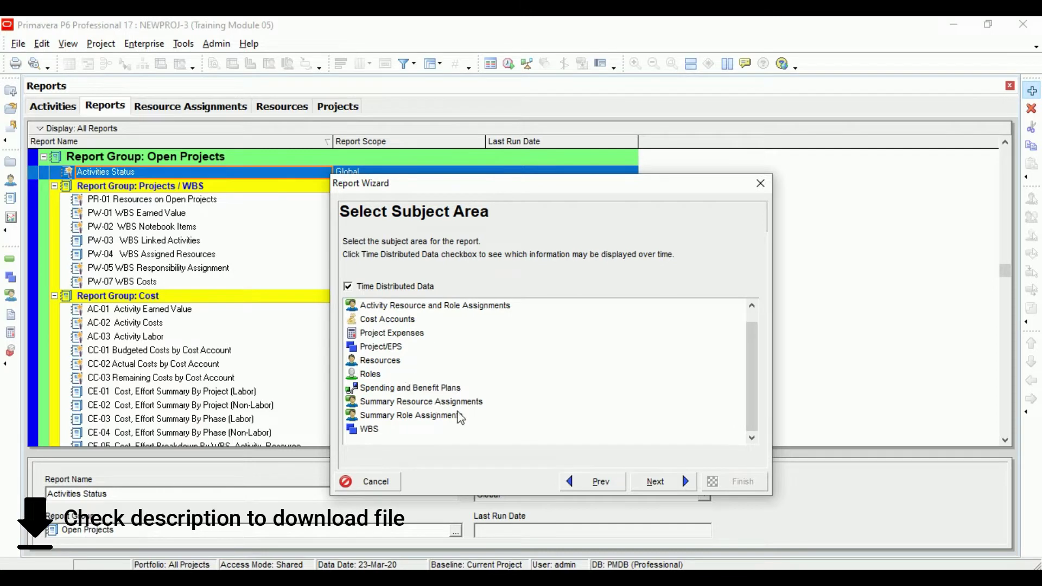
pyautogui.click(471, 403)
pyautogui.scroll(1, 471, 404)
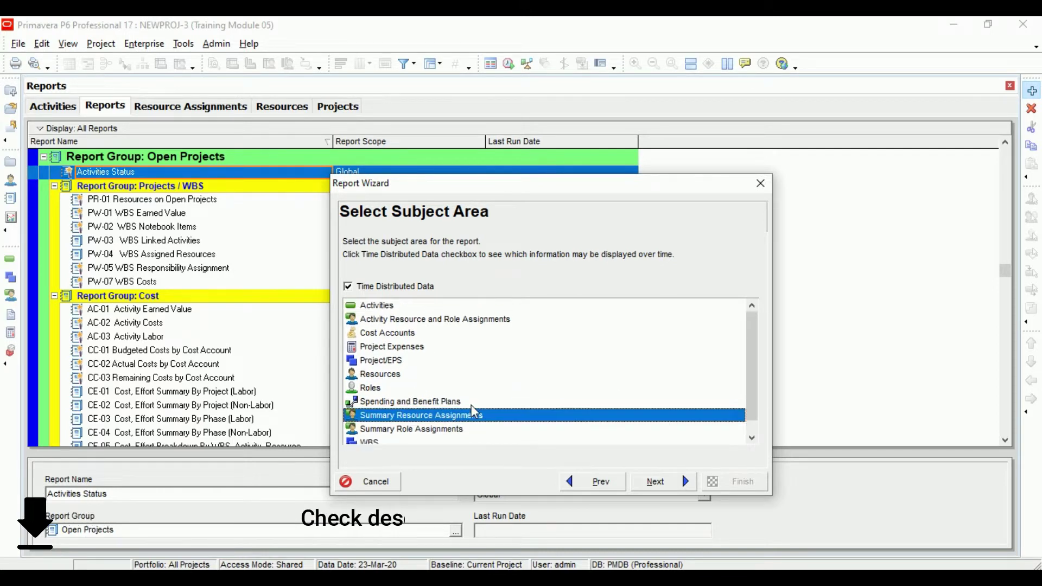
pyautogui.click(670, 483)
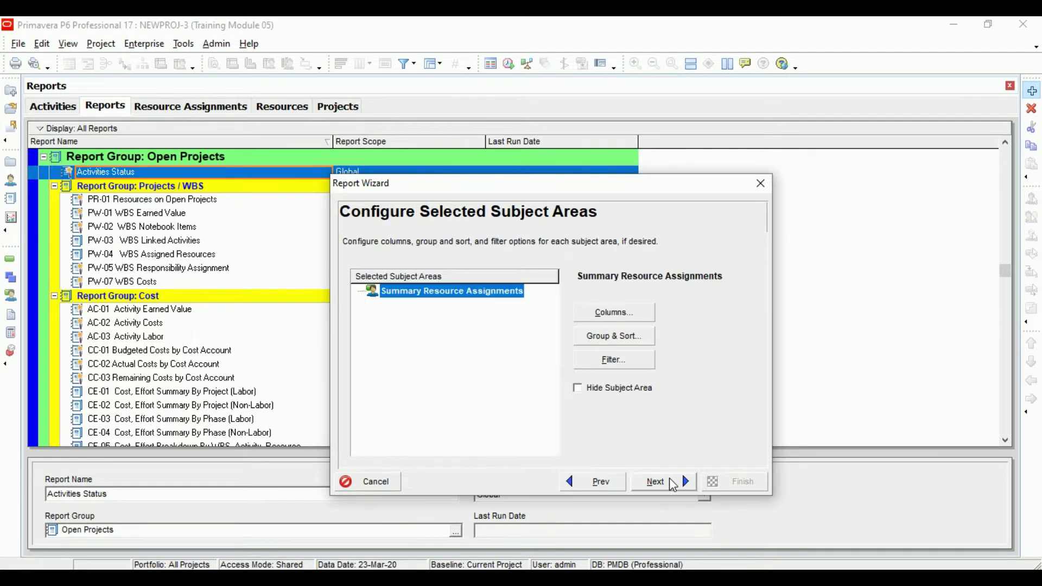
# Add the Budgeted Units column from the Units group after Finish in the report columns
pyautogui.click(615, 313)
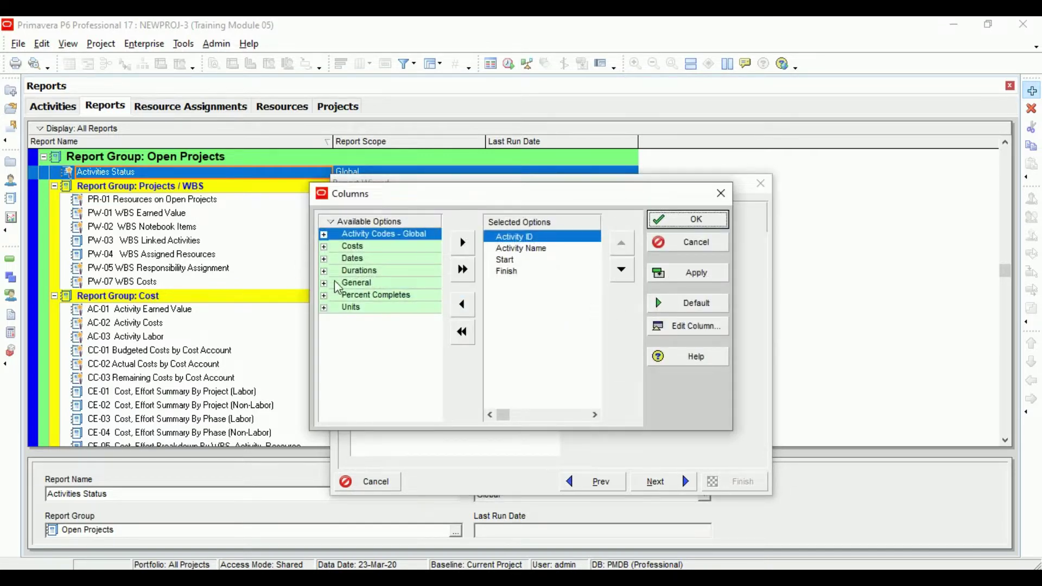
pyautogui.click(325, 308)
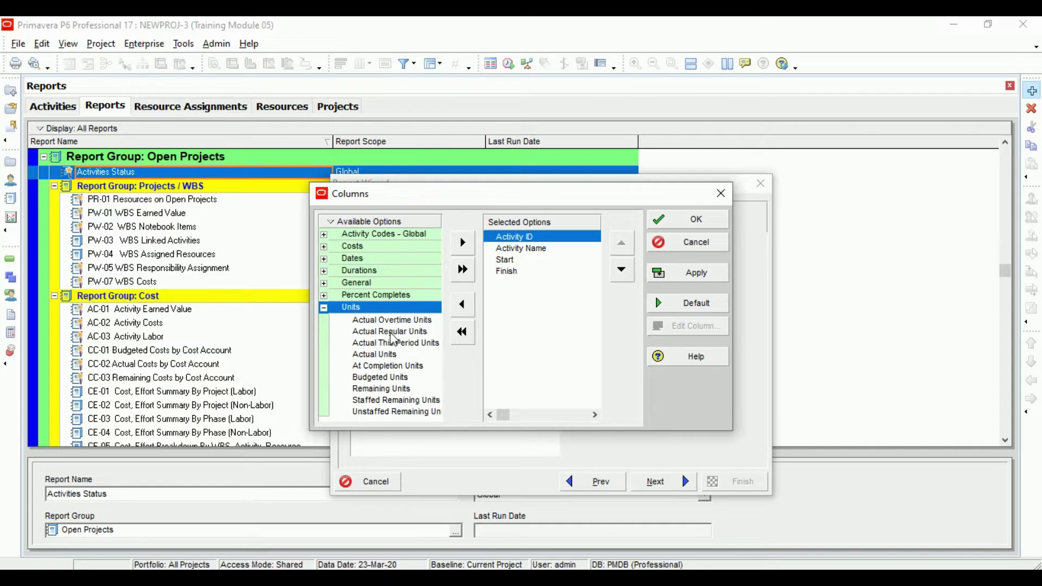
pyautogui.moveTo(514, 282); pyautogui.dragTo(514, 283)
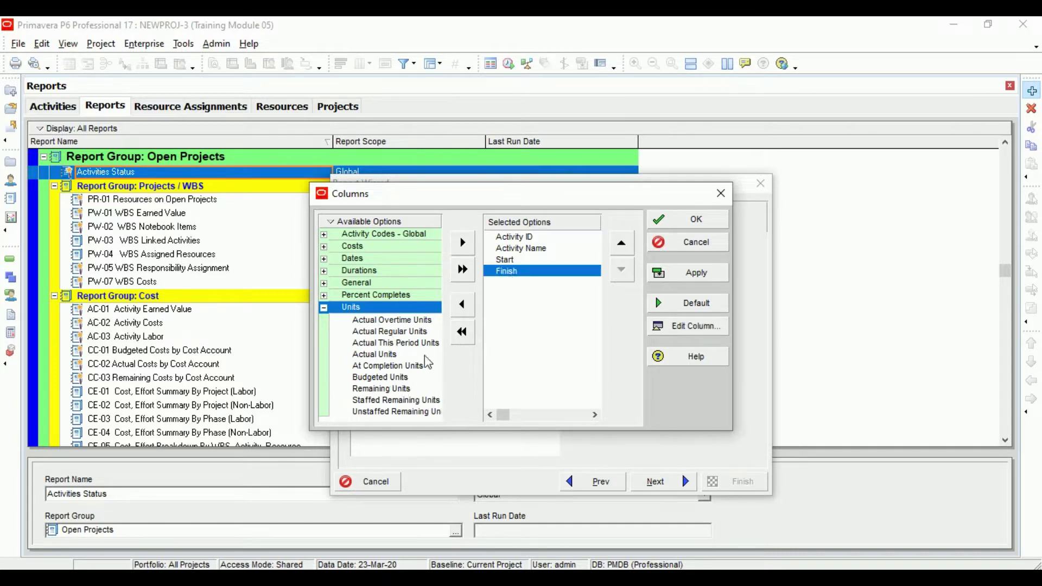
pyautogui.click(400, 379)
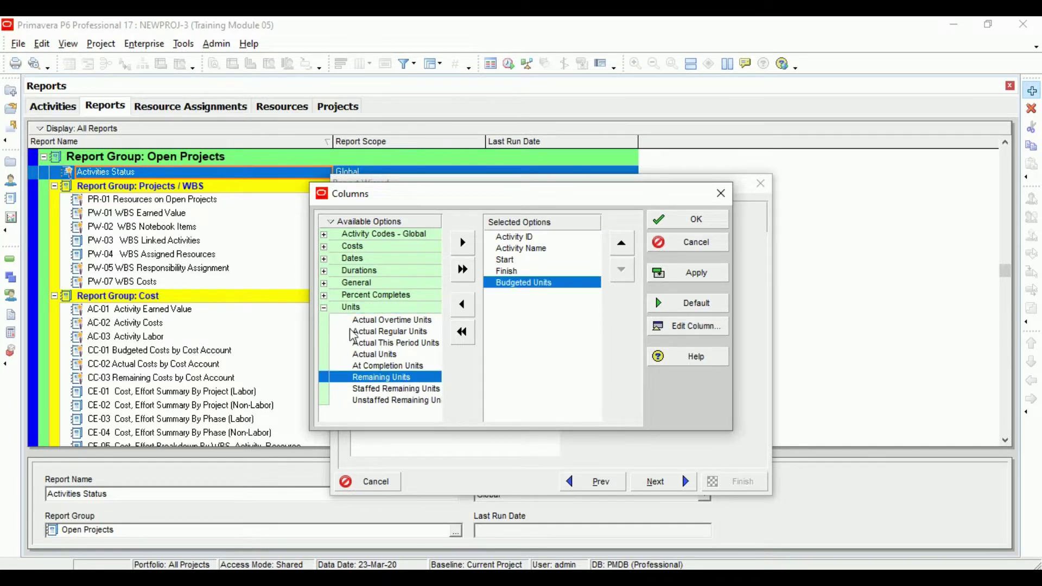
pyautogui.click(325, 308)
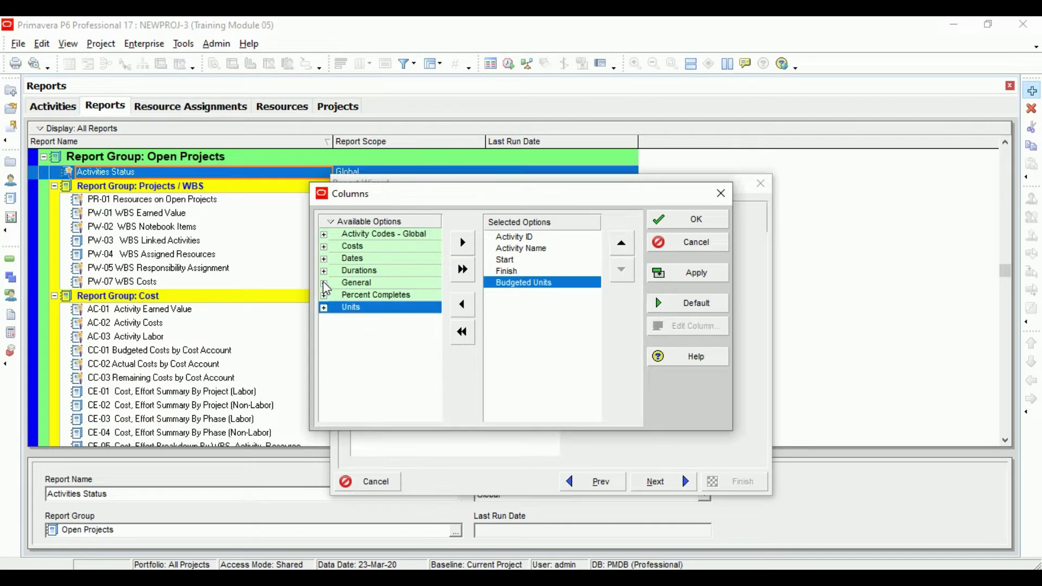
pyautogui.click(324, 282)
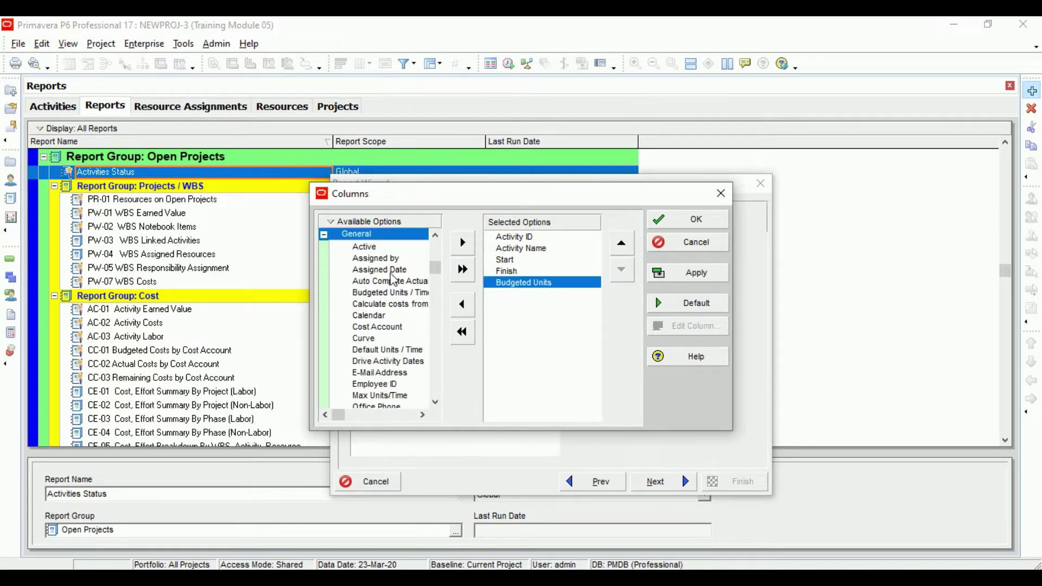
pyautogui.scroll(-1, 394, 279)
pyautogui.scroll(3, 394, 280)
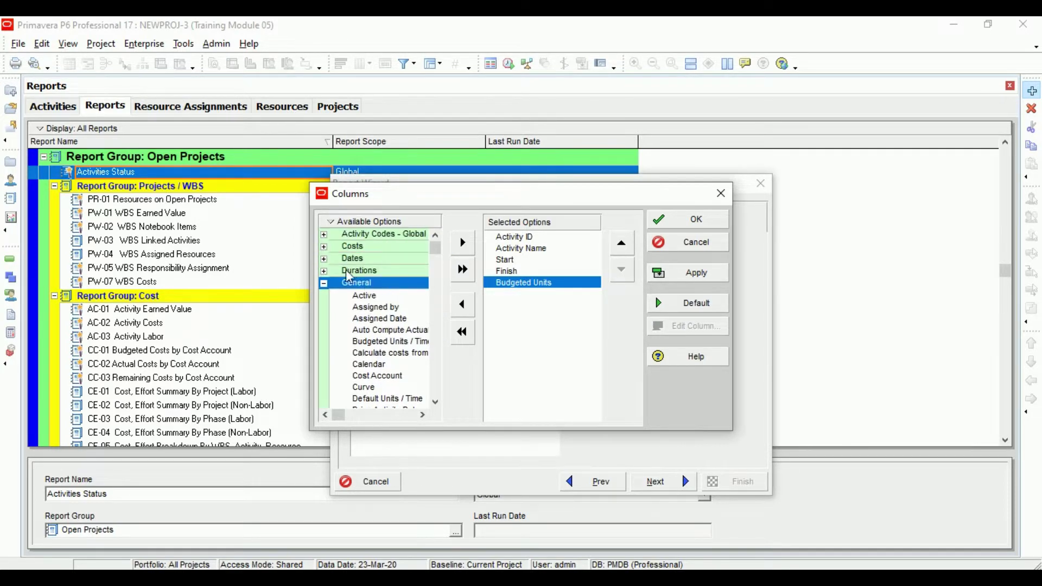
pyautogui.click(325, 283)
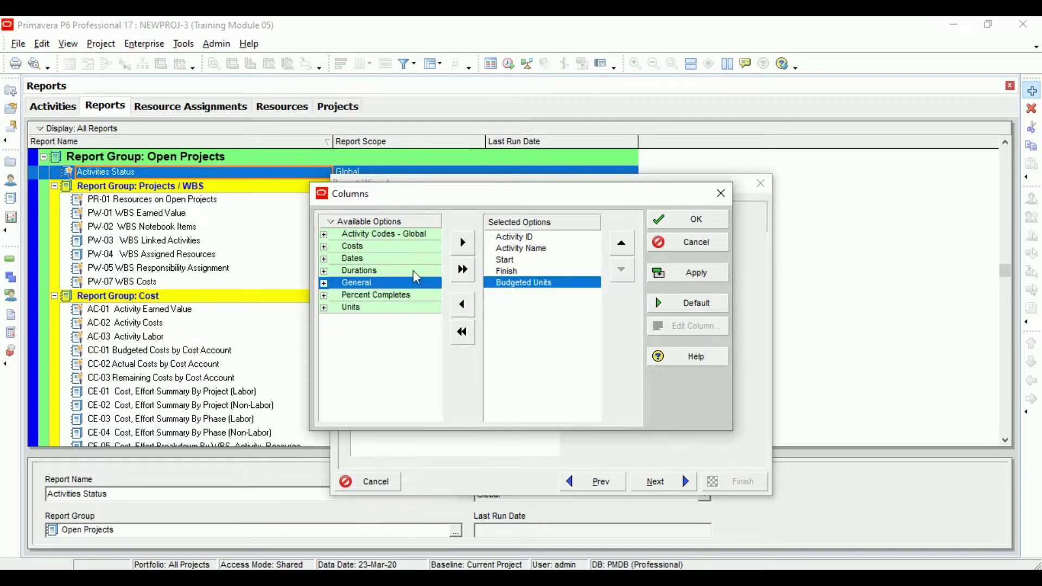
pyautogui.click(324, 234)
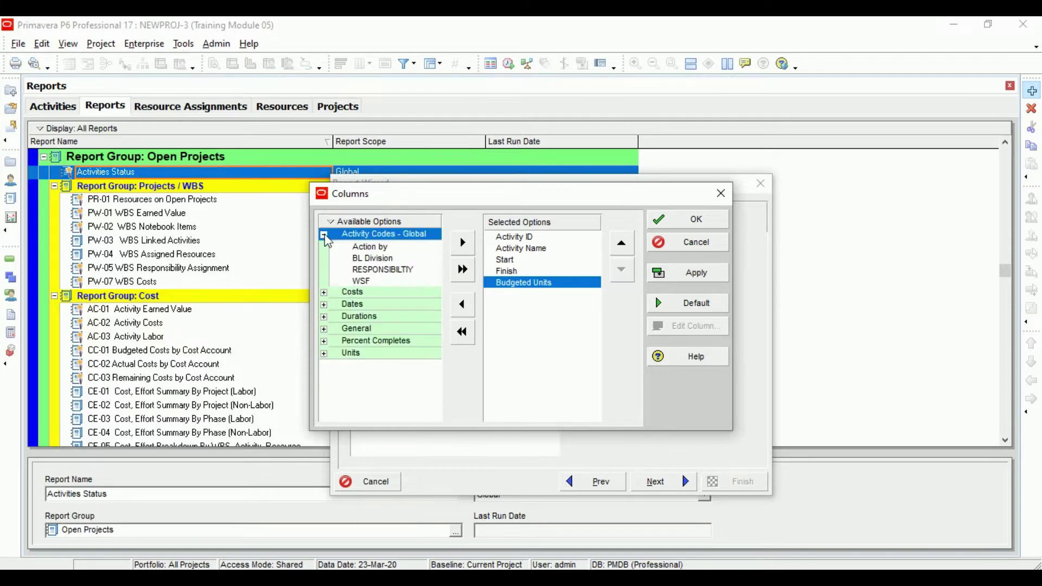
pyautogui.click(325, 236)
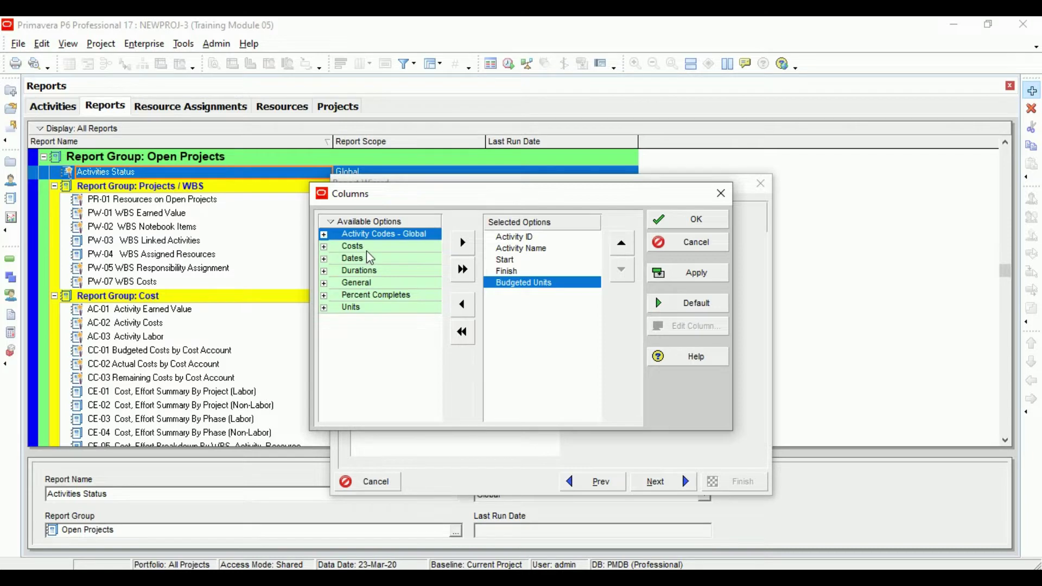
# Accept the column selection and turn off the period total in the report's date options
pyautogui.click(685, 220)
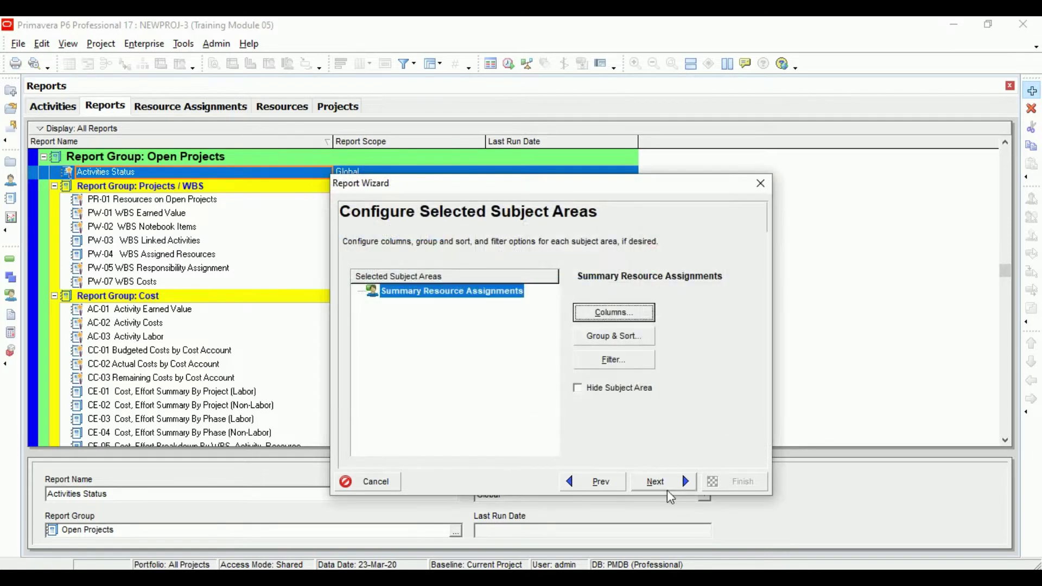
pyautogui.click(669, 491)
pyautogui.click(434, 346)
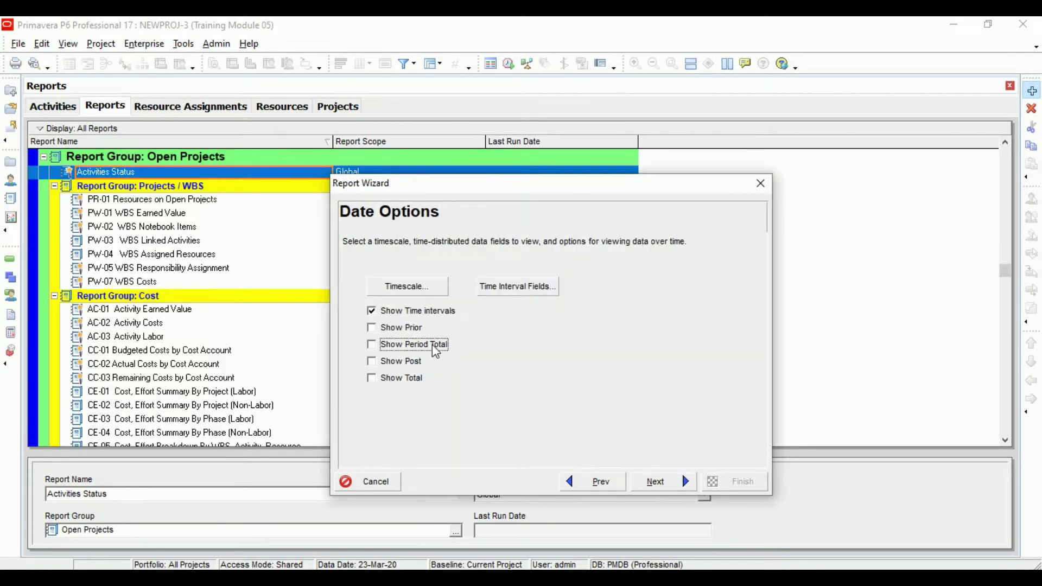
# Set the report timescale's date interval to Day
pyautogui.click(407, 286)
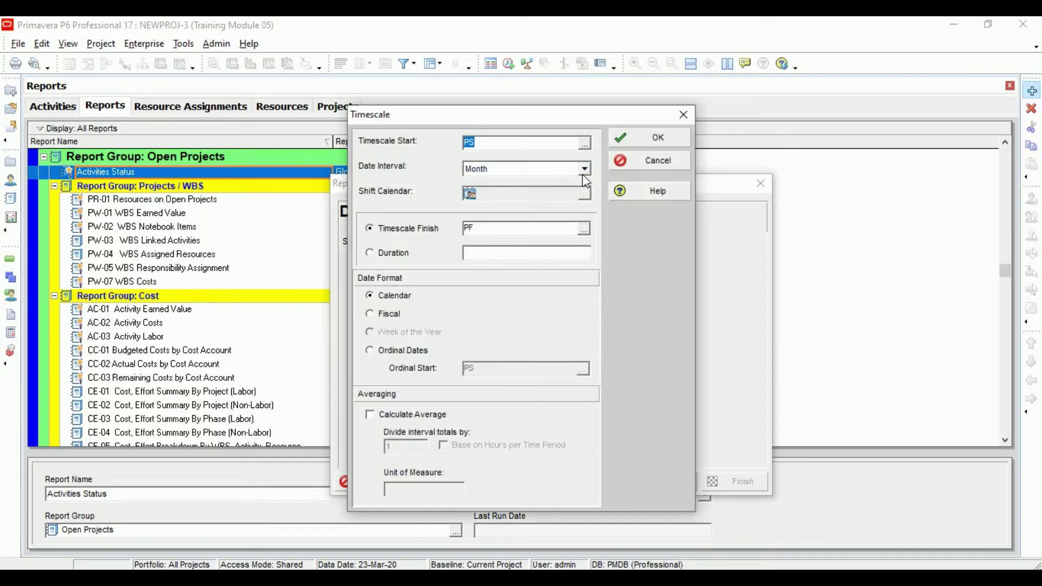
pyautogui.click(584, 169)
pyautogui.click(539, 226)
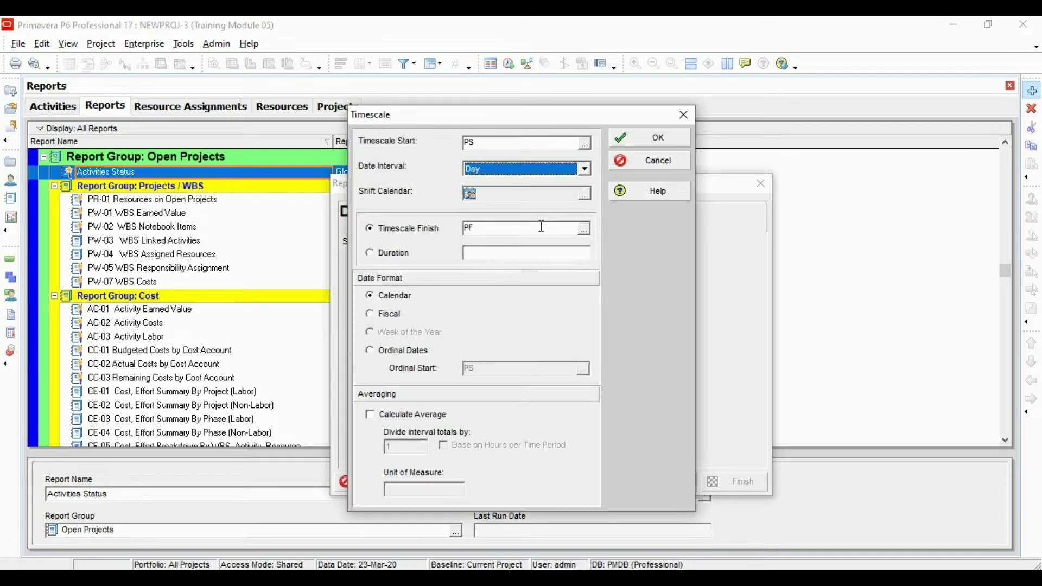
pyautogui.click(671, 135)
# Replace Remaining Units (Remaining Early Units) with Budgeted Units in the report's time interval fields
pyautogui.click(519, 285)
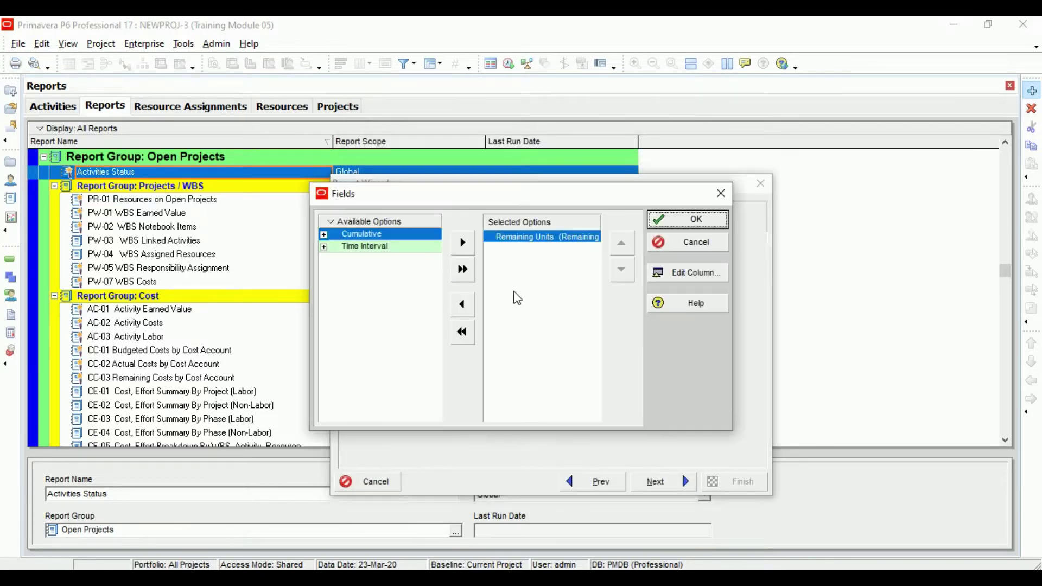
pyautogui.click(325, 246)
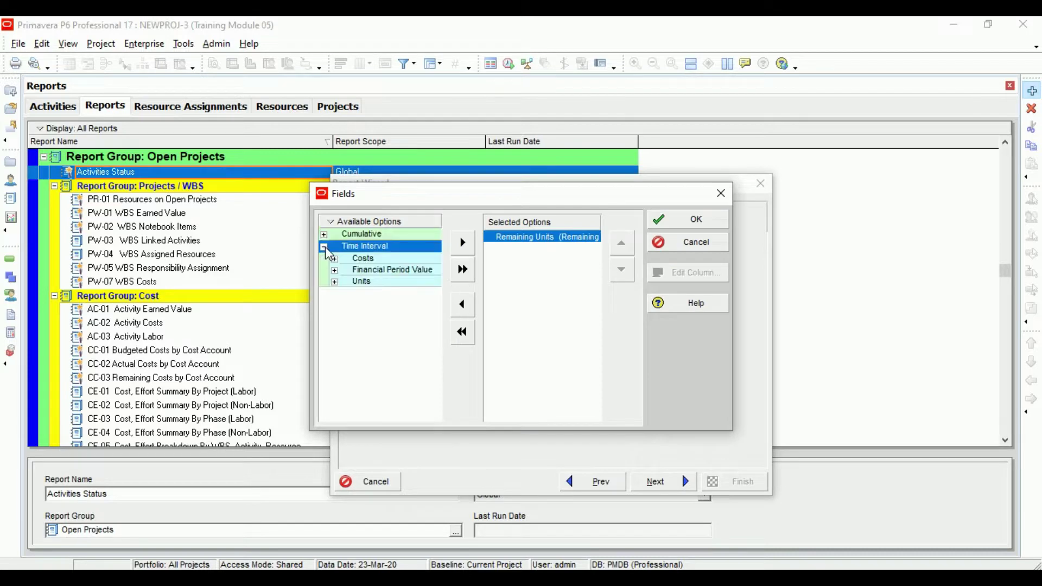
pyautogui.click(334, 281)
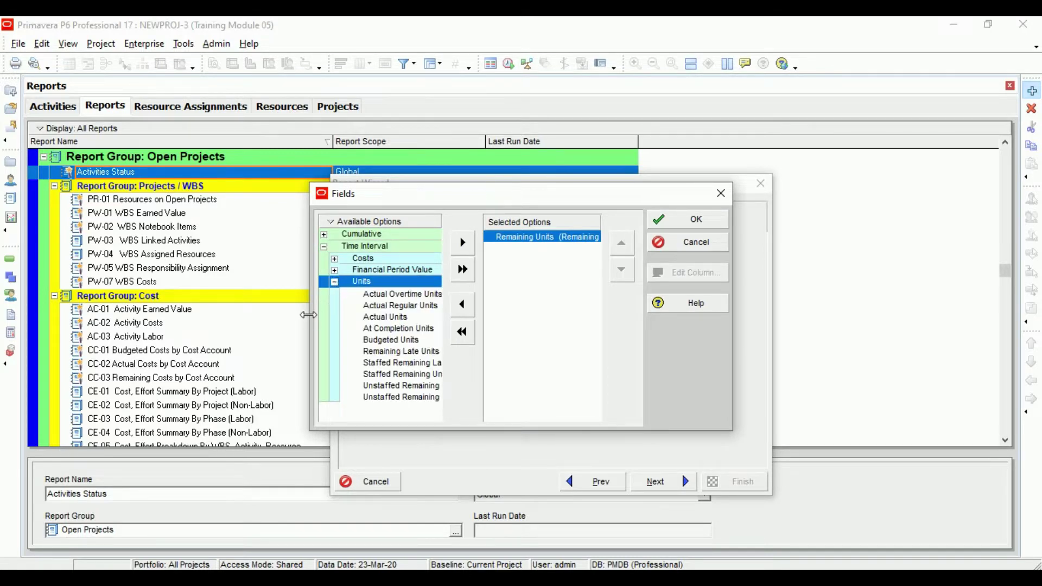
pyautogui.moveTo(308, 314); pyautogui.dragTo(184, 315)
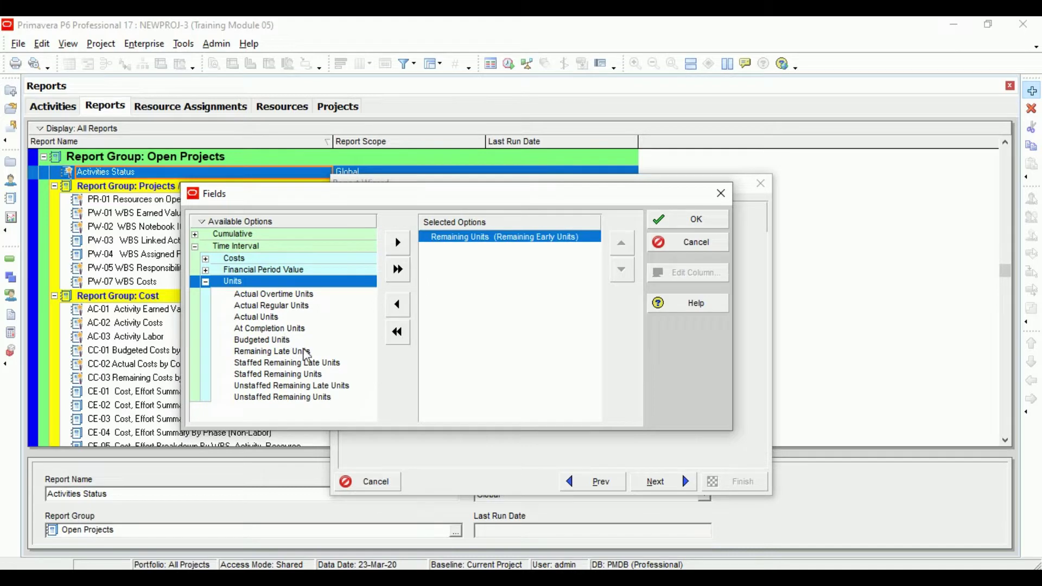
pyautogui.click(288, 342)
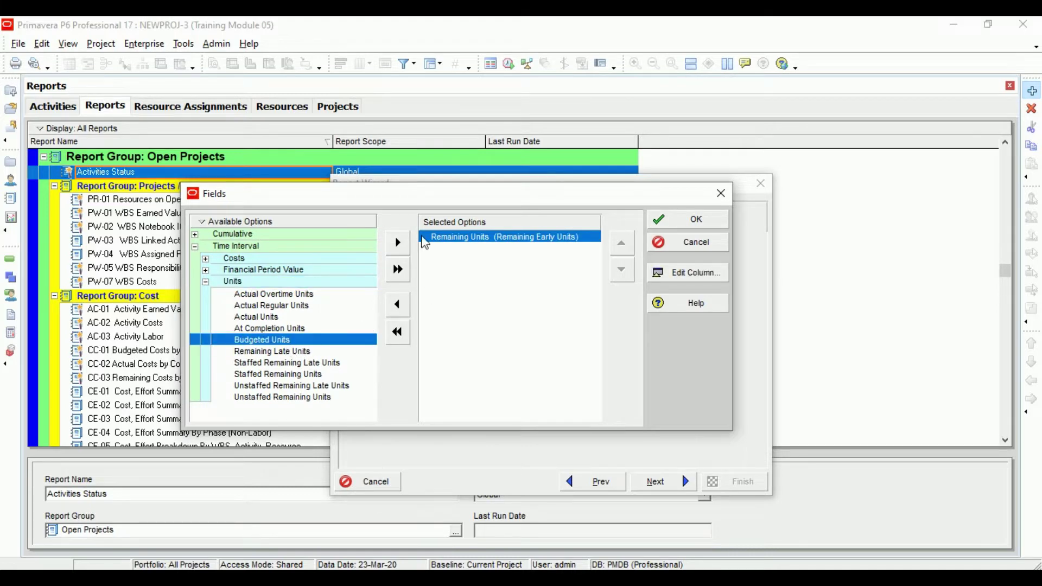
pyautogui.click(397, 243)
pyautogui.click(389, 294)
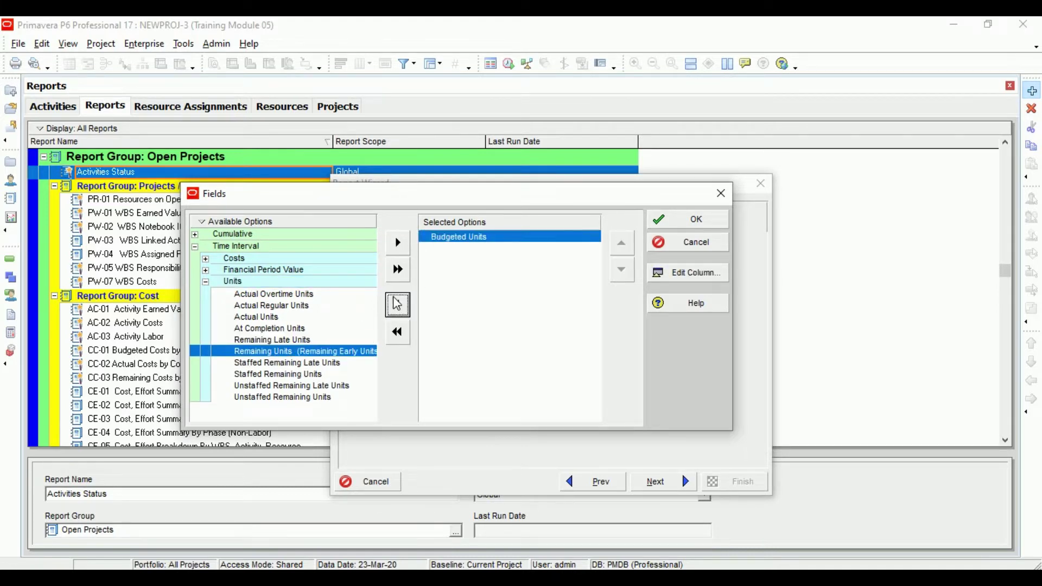
# Add Cum Budgeted Units from the cumulative units to the time interval fields and accept the field selection
pyautogui.click(206, 282)
pyautogui.click(195, 234)
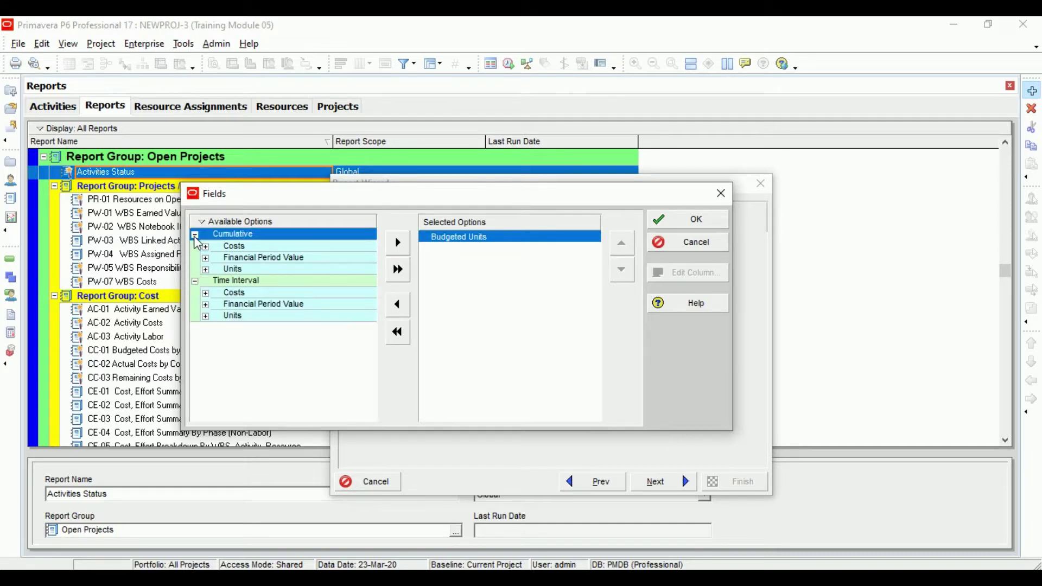
pyautogui.click(206, 269)
pyautogui.click(299, 327)
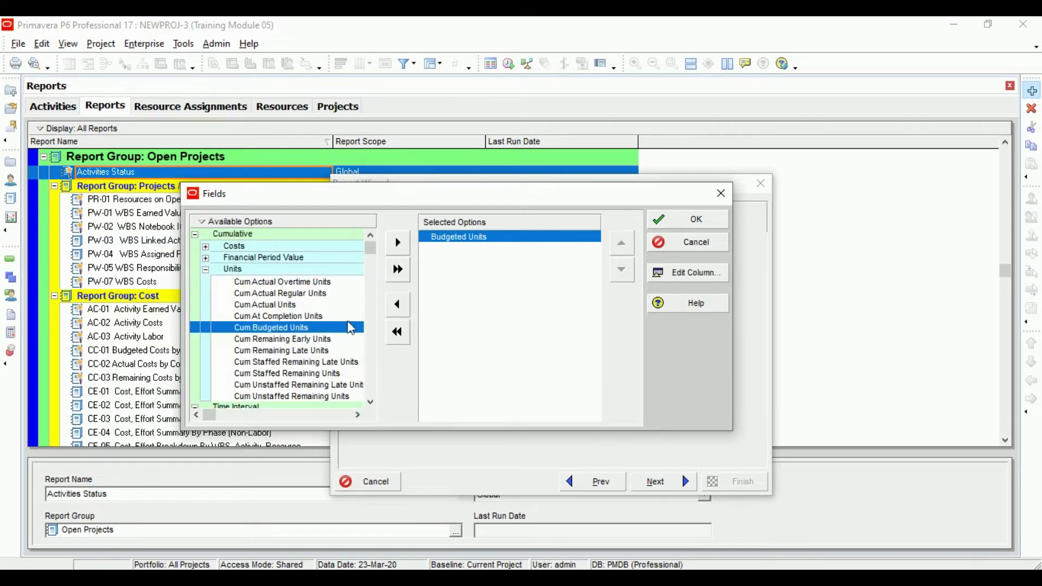
pyautogui.click(398, 242)
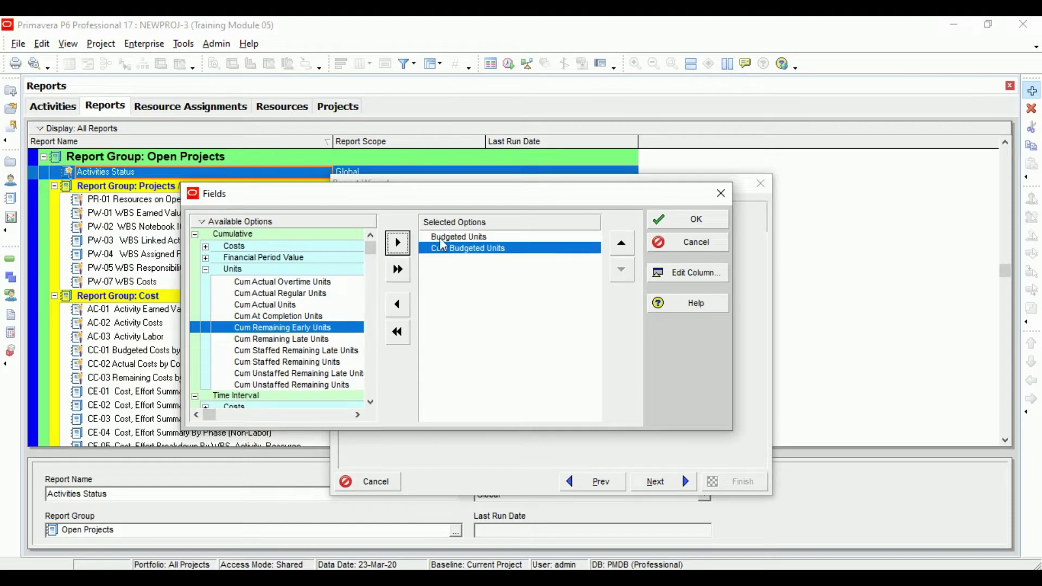
pyautogui.click(681, 222)
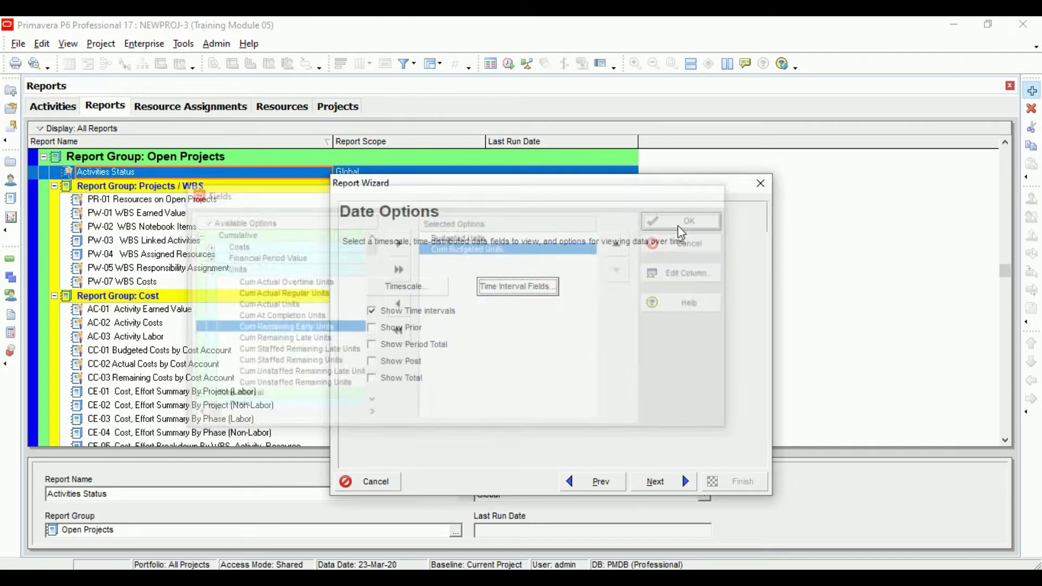
# Keep the title Summary Resource Assignments and run the report to a comma-delimited text file that opens when done
pyautogui.click(665, 488)
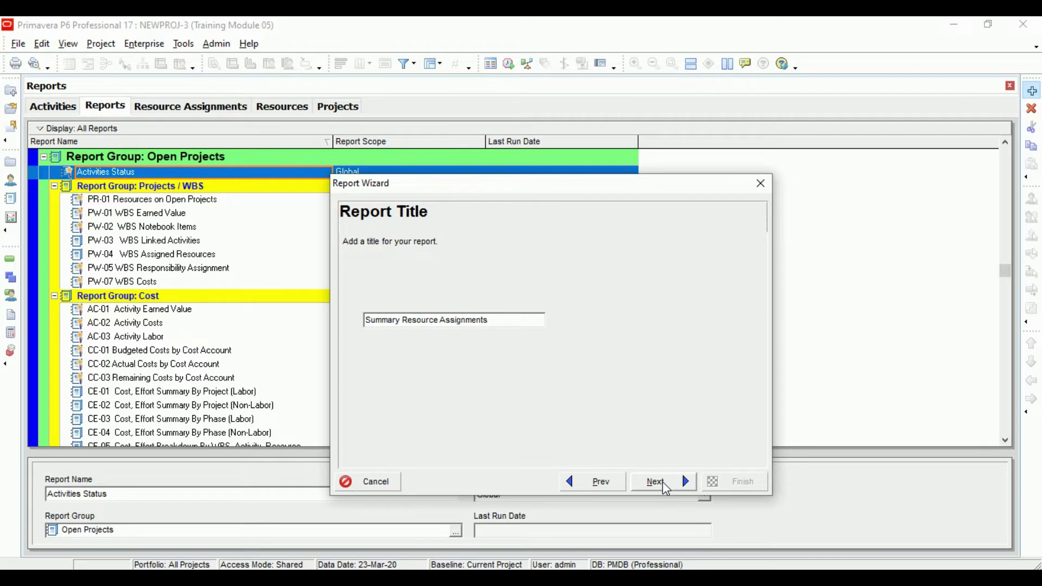
pyautogui.click(606, 479)
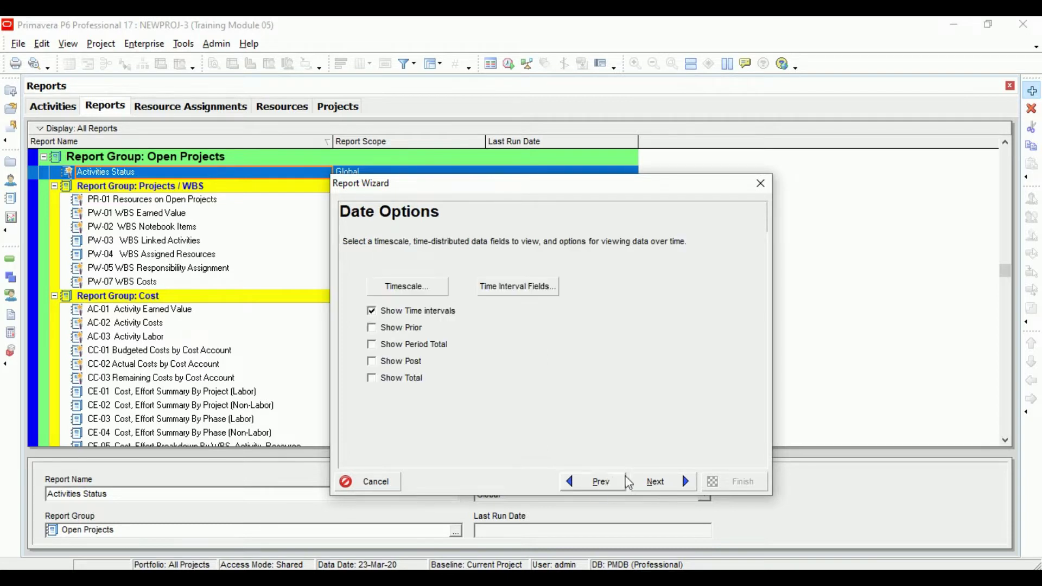
pyautogui.click(669, 487)
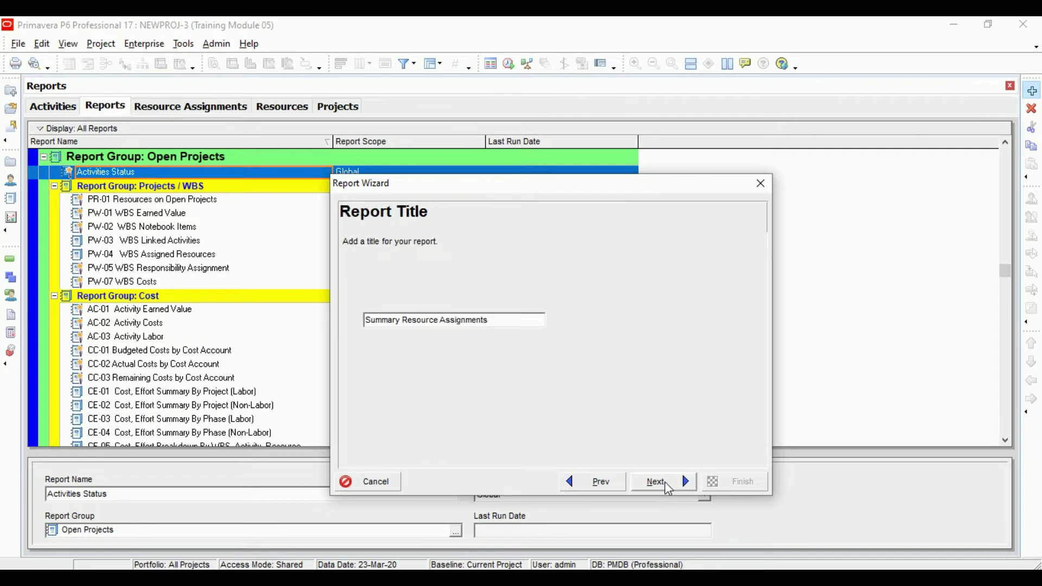
pyautogui.click(668, 487)
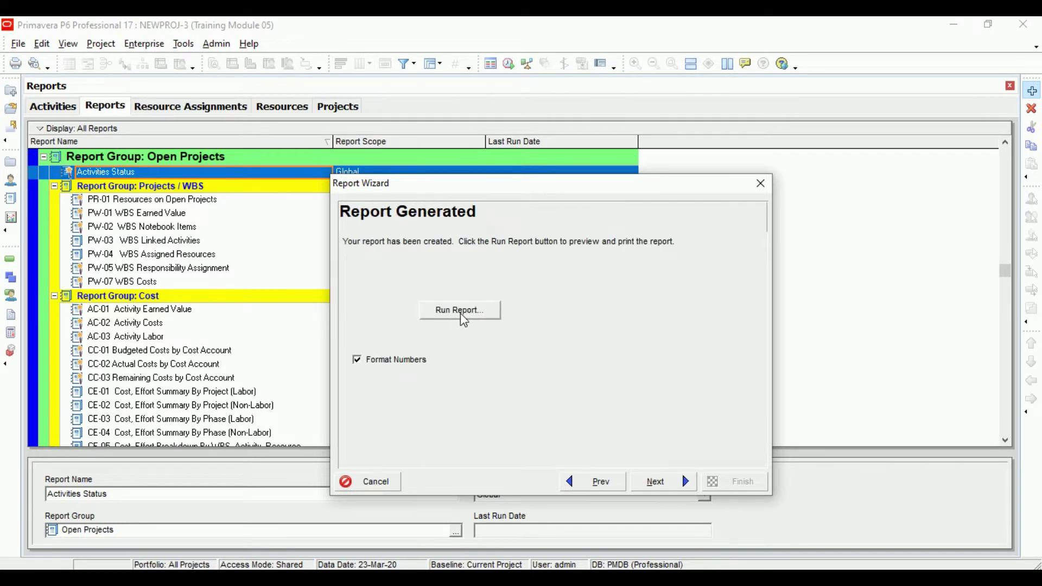
pyautogui.click(449, 310)
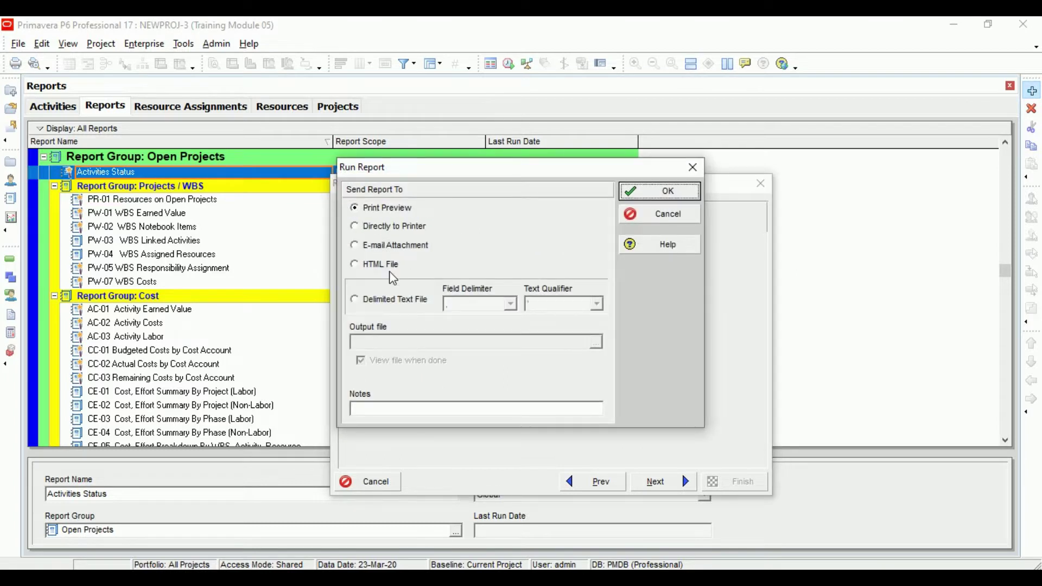
pyautogui.click(408, 307)
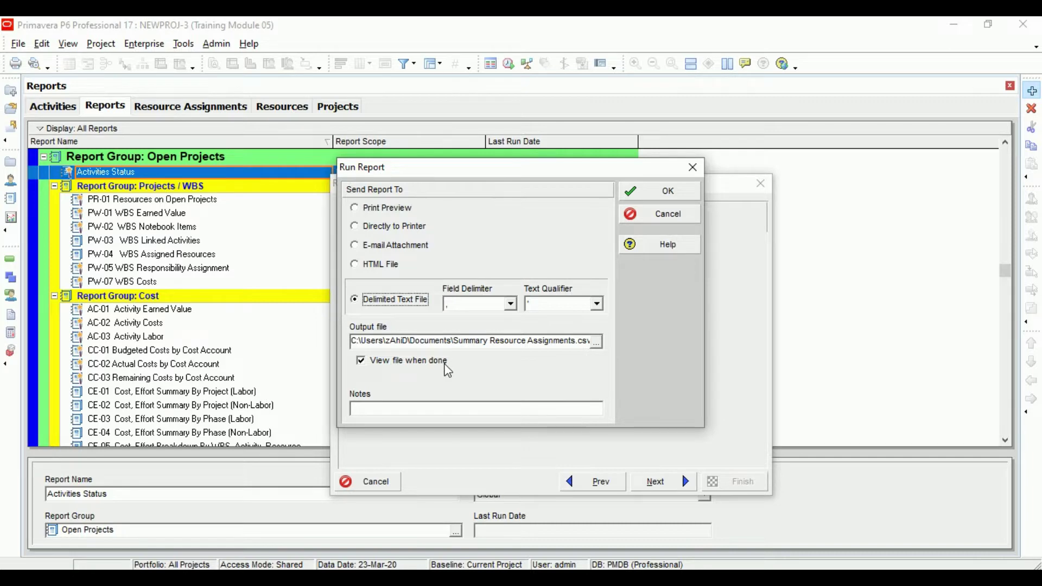
pyautogui.click(634, 196)
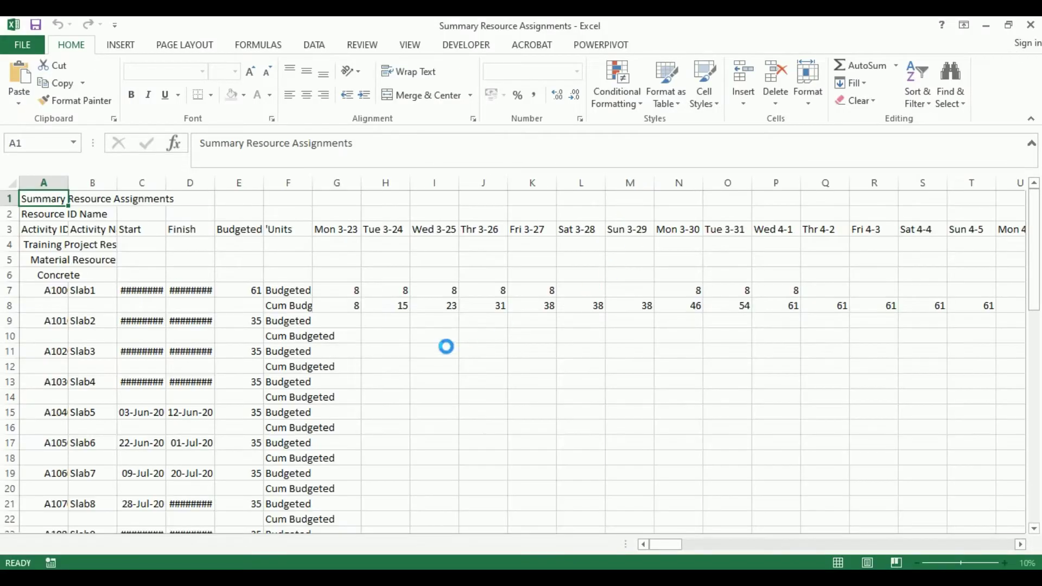
# Look over the daily date columns and their budgeted values in the exported Summary Resource Assignments workbook
pyautogui.moveTo(44, 183); pyautogui.dragTo(390, 152)
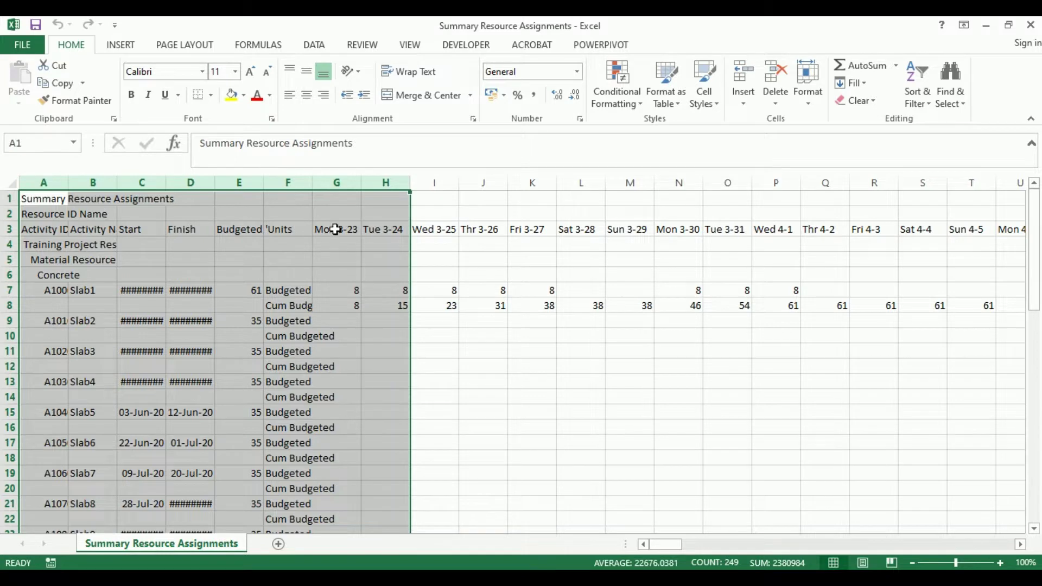
pyautogui.click(334, 229)
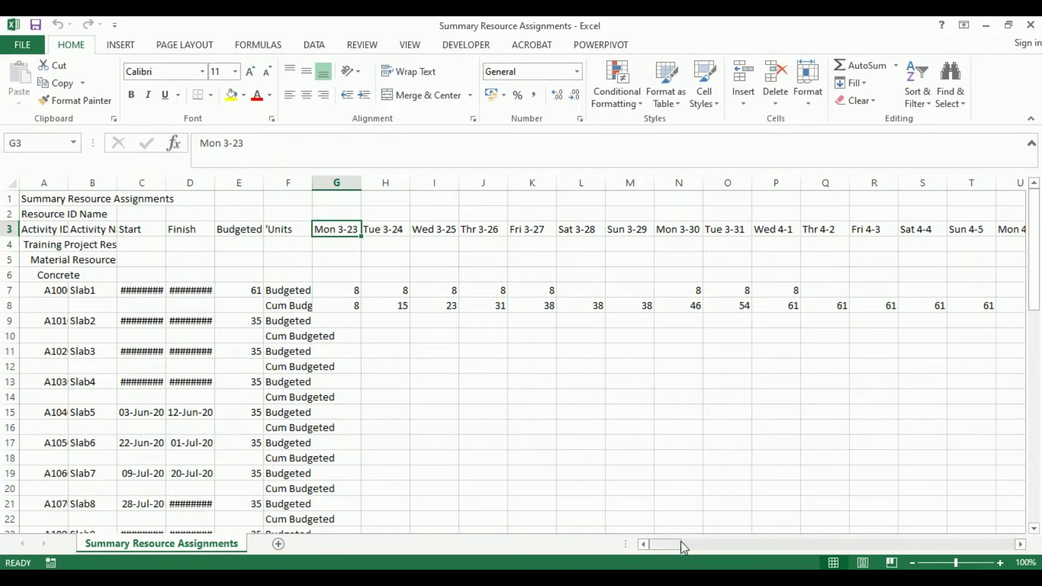
pyautogui.moveTo(679, 544); pyautogui.dragTo(655, 553)
# Switch back to Primavera P6, return to the report wizard's date options and check the selected time interval fields
pyautogui.hotkey('alt', 'Tab')
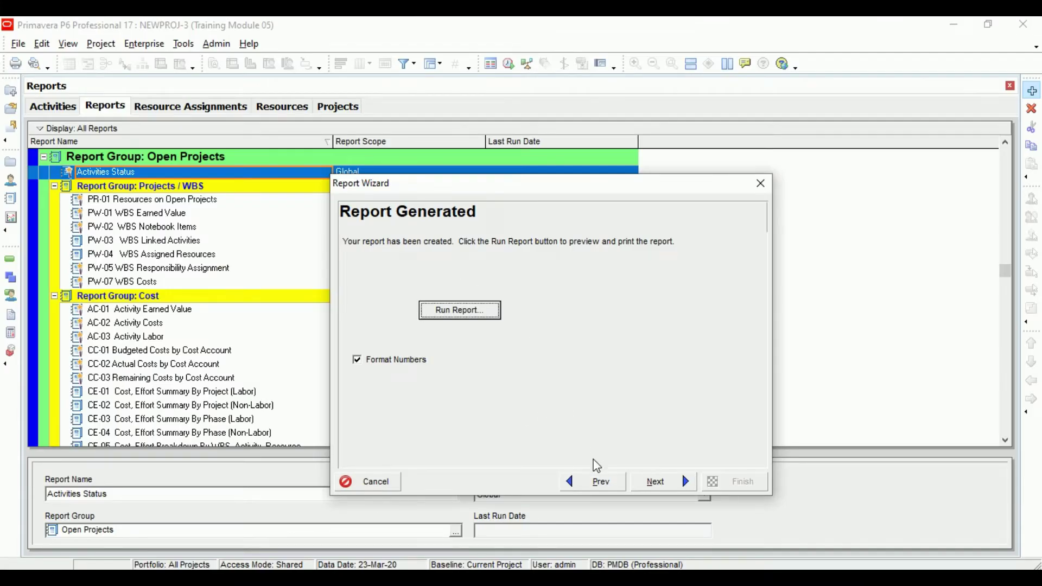
pyautogui.click(600, 483)
pyautogui.click(599, 481)
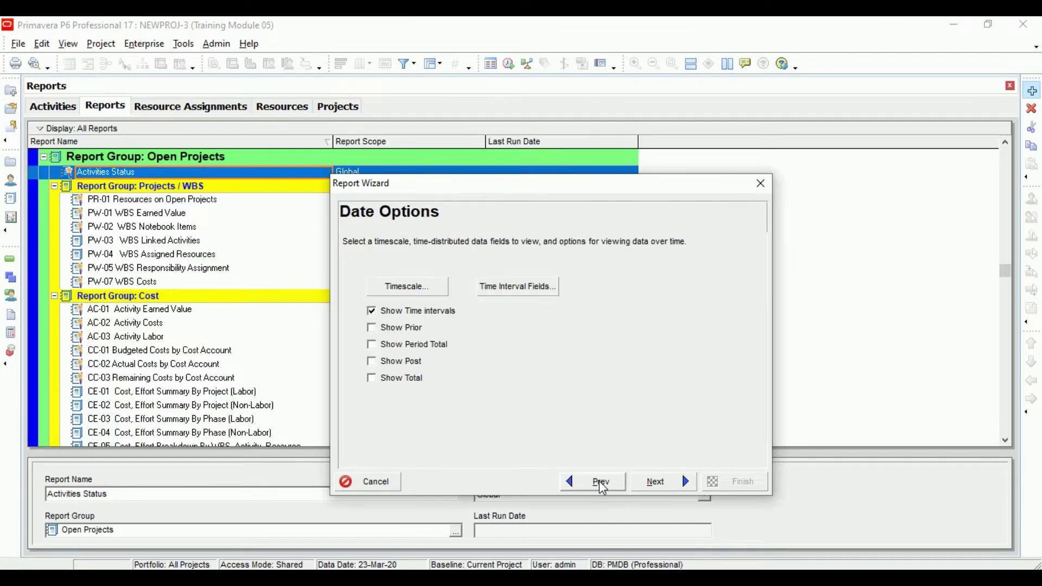
pyautogui.click(427, 312)
pyautogui.click(506, 283)
pyautogui.click(660, 254)
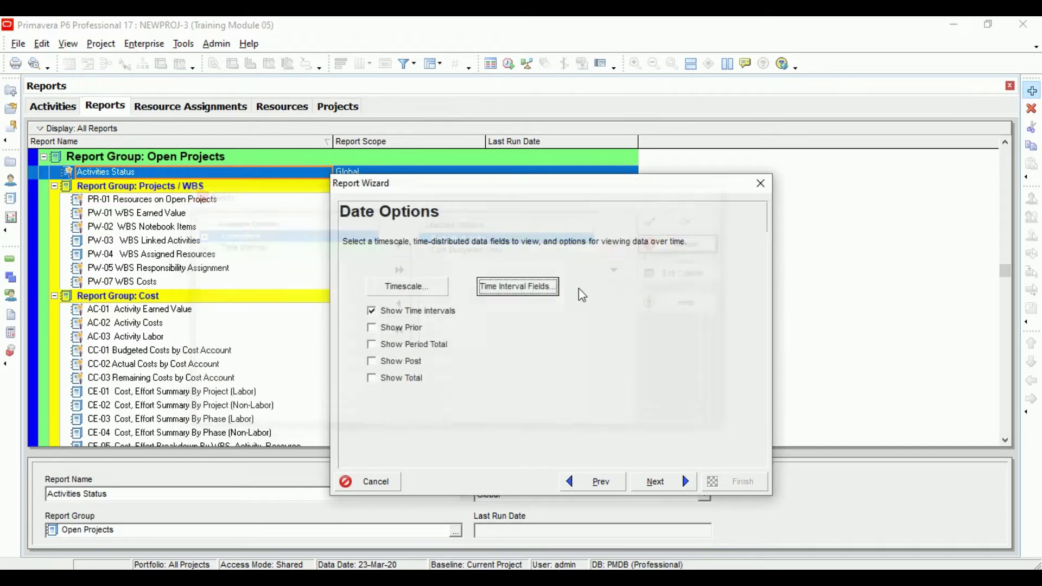
# Set the report timescale's date interval to Week
pyautogui.click(404, 283)
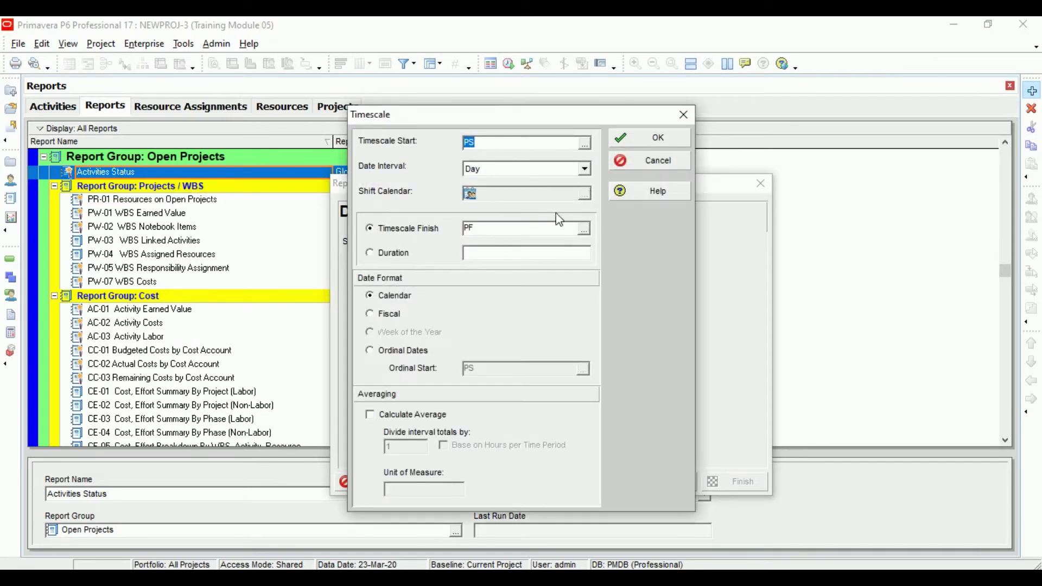
pyautogui.click(584, 169)
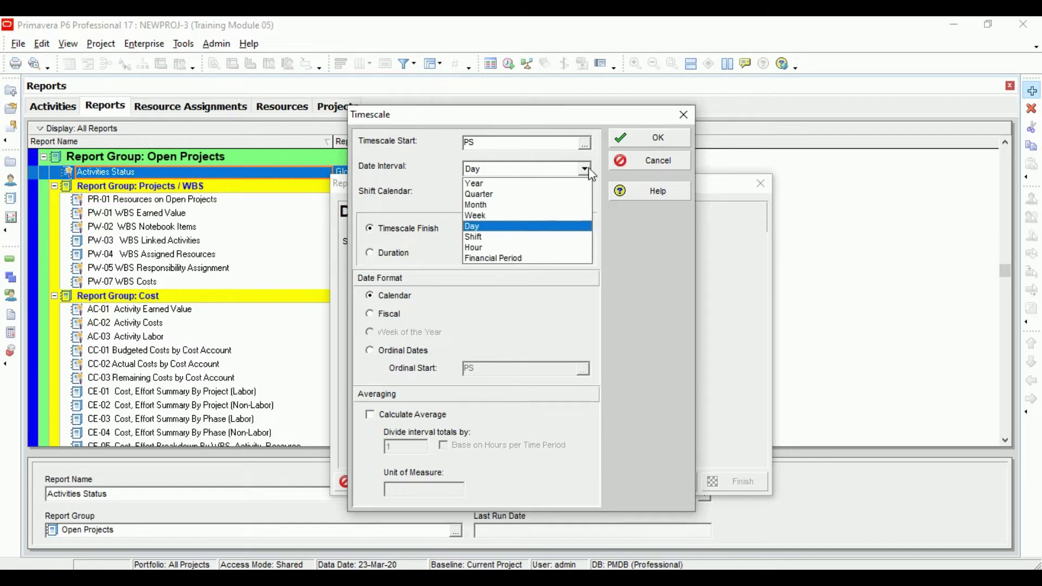
pyautogui.click(555, 216)
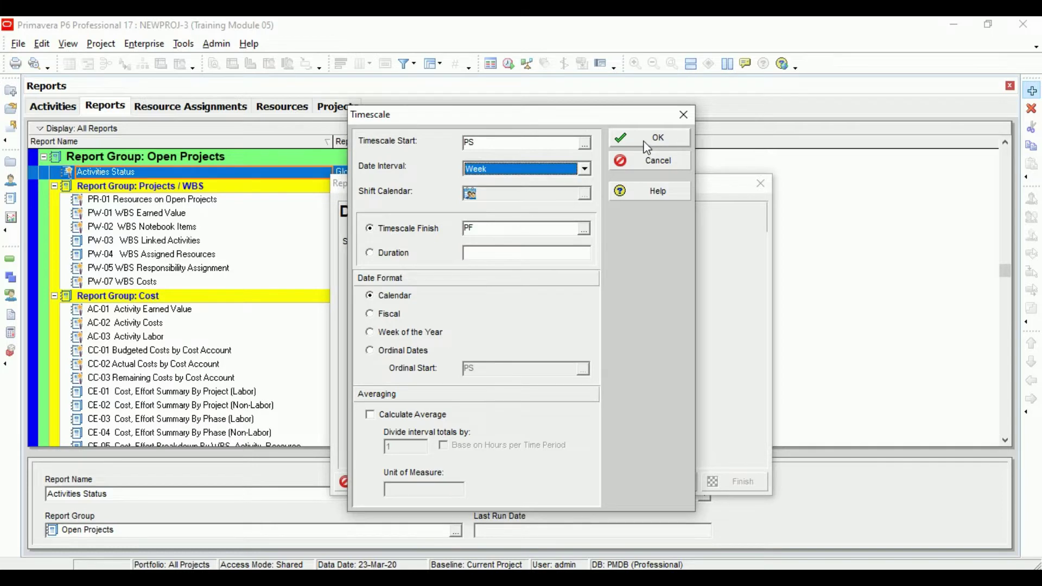
pyautogui.click(645, 144)
# Close the daily export in Excel and rerun the report to the comma-delimited file Summary Resource Assignments.csv, opening it when done
pyautogui.click(654, 481)
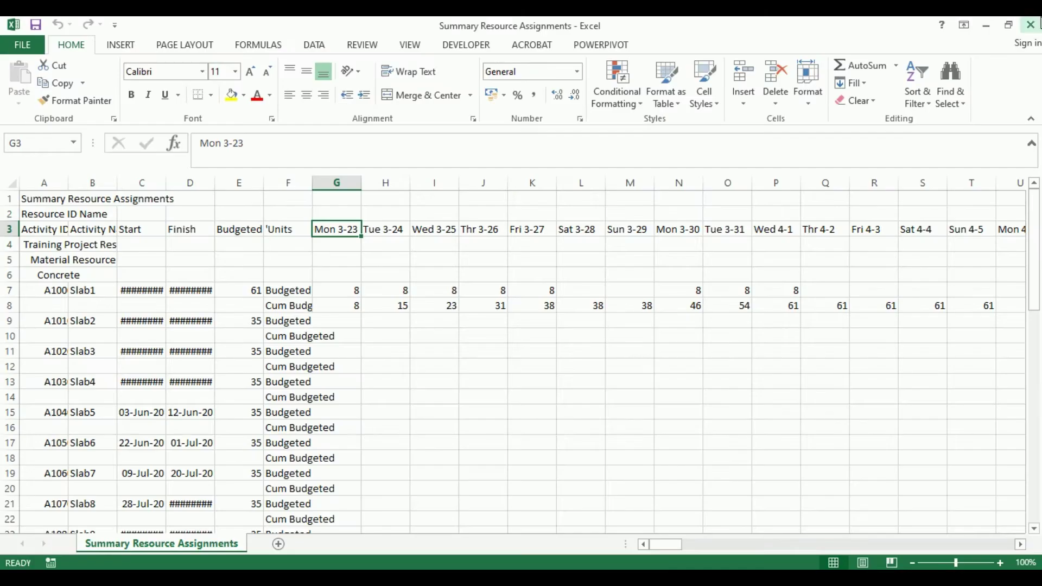
pyautogui.click(1034, 24)
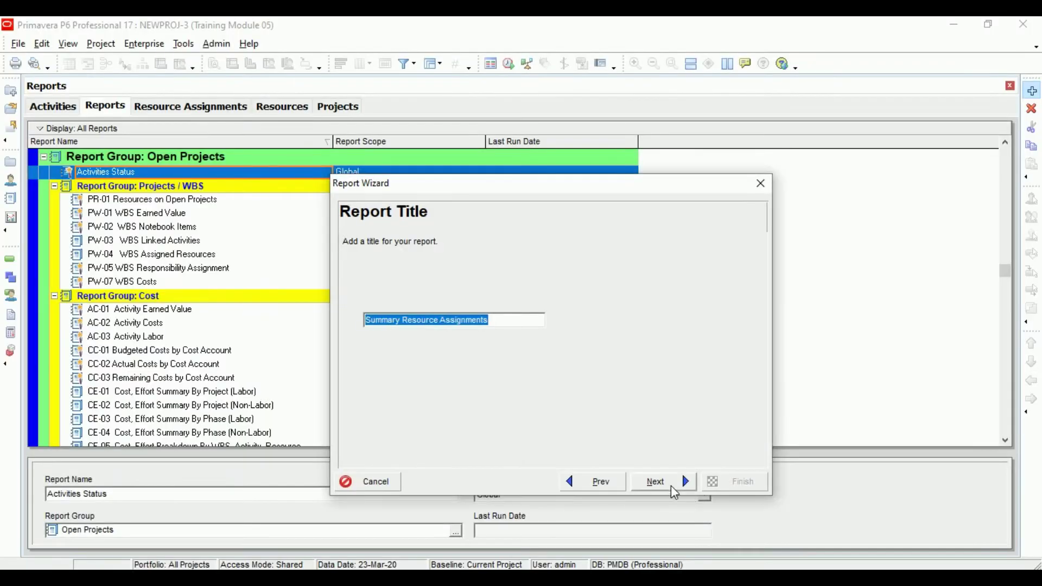
pyautogui.click(655, 482)
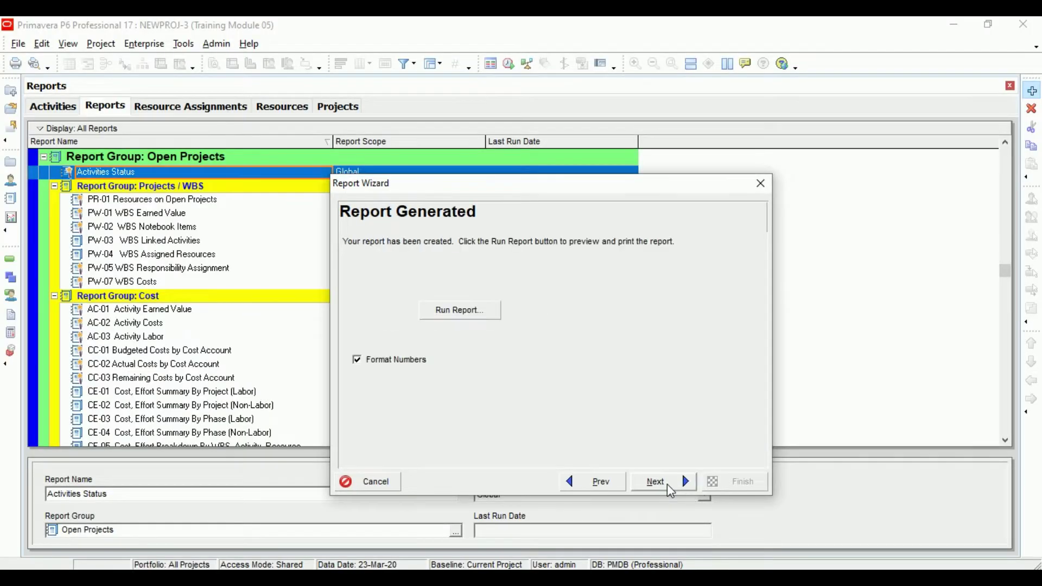
pyautogui.click(473, 309)
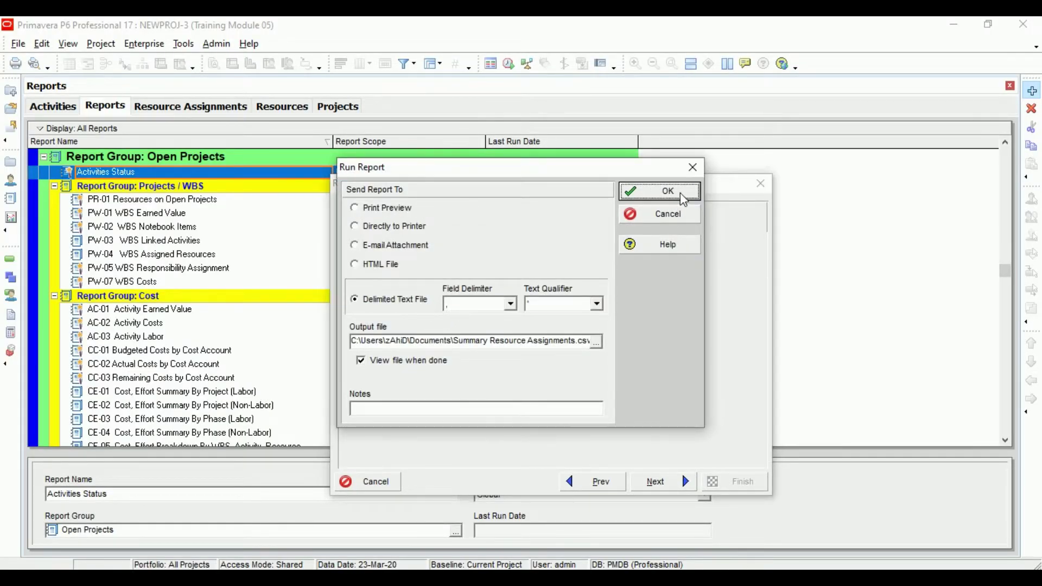
pyautogui.click(681, 196)
pyautogui.click(483, 331)
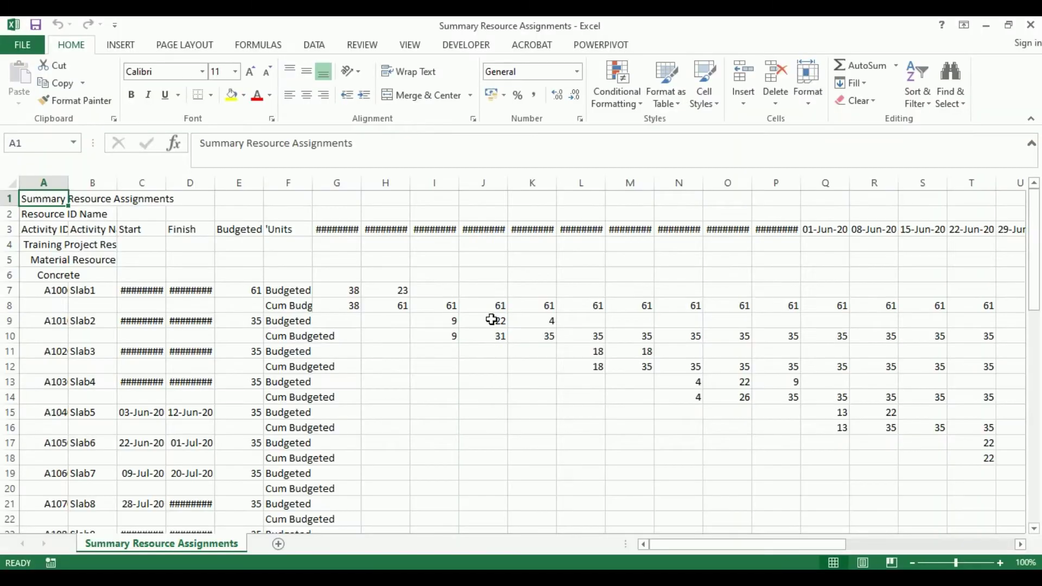
# Widen columns A through AK to one uniform width that fits the full dates
pyautogui.doubleClick(364, 183)
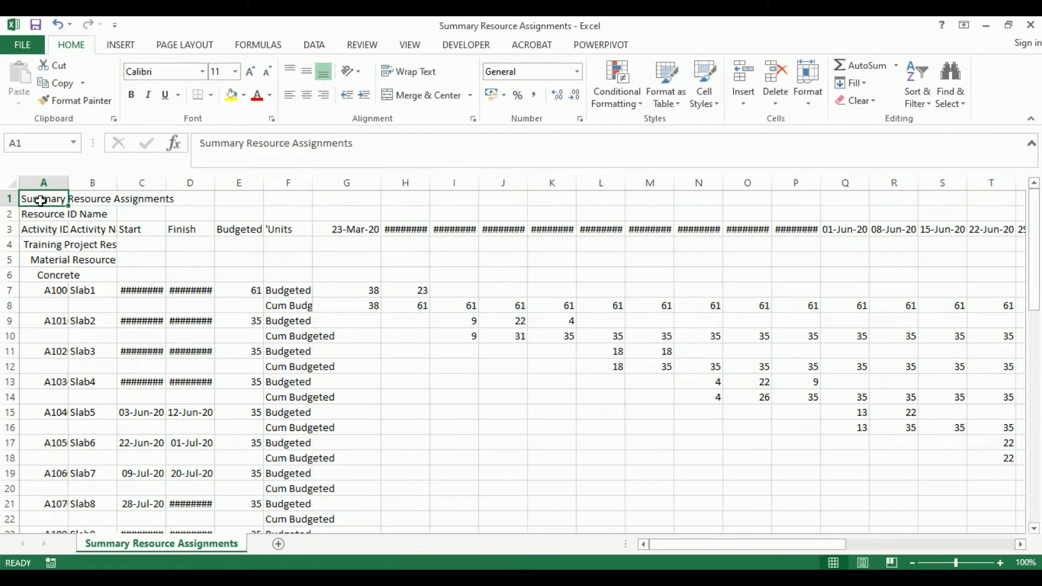
pyautogui.click(57, 184)
pyautogui.moveTo(57, 185); pyautogui.dragTo(930, 237)
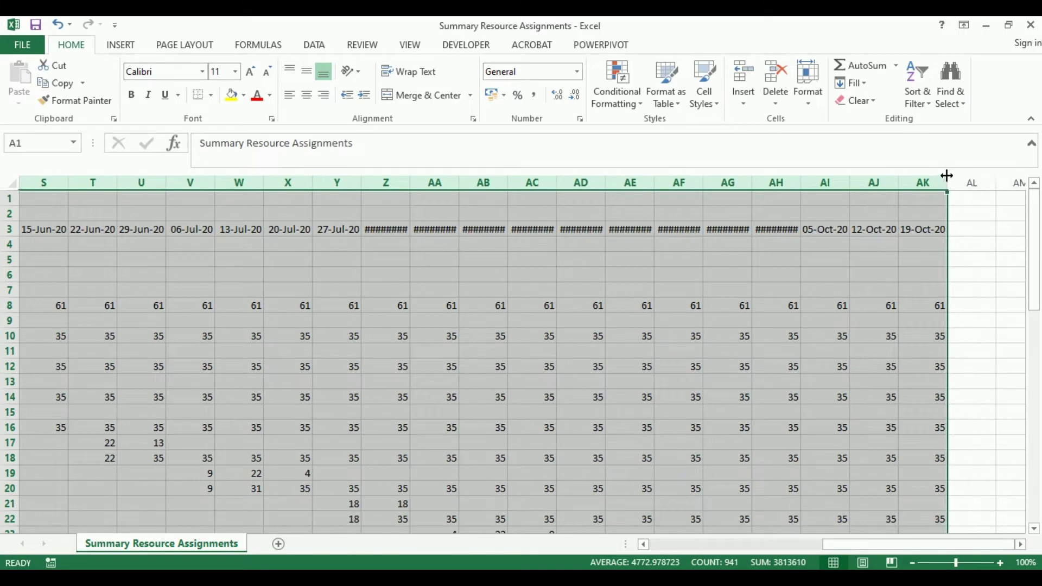
pyautogui.moveTo(895, 182); pyautogui.dragTo(916, 181)
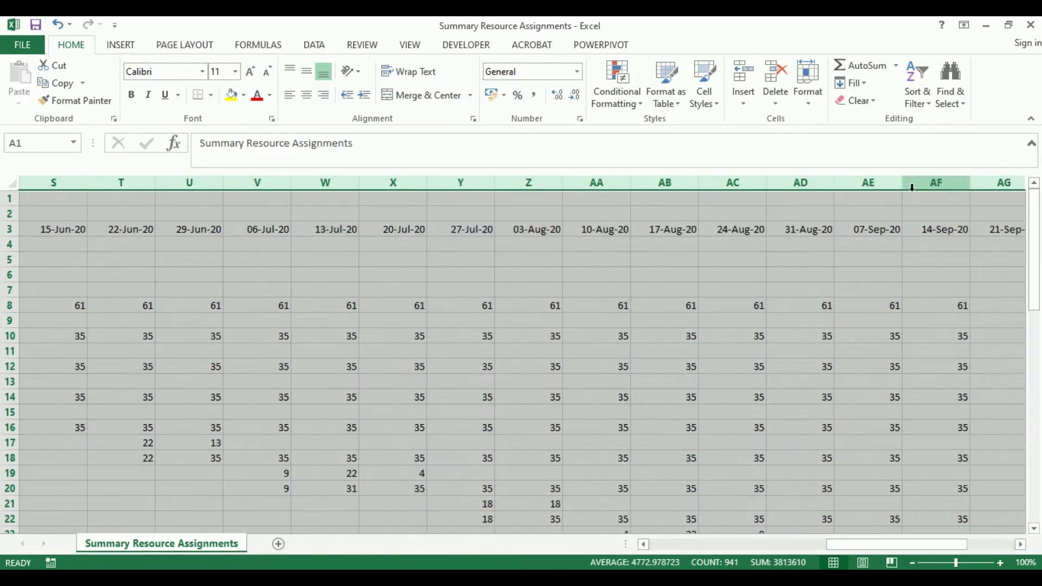
pyautogui.click(585, 375)
pyautogui.moveTo(705, 544); pyautogui.dragTo(656, 542)
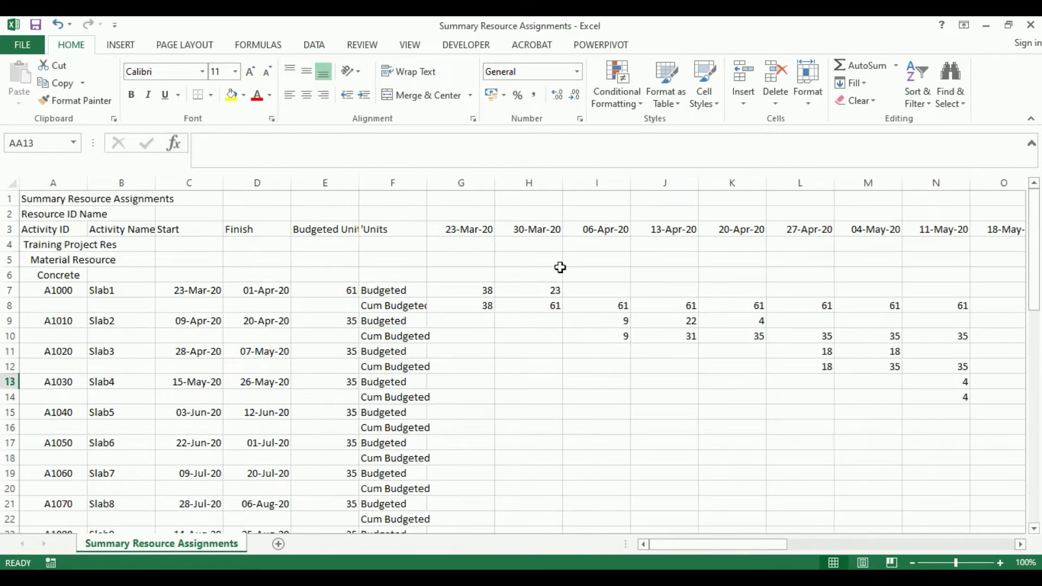
# Widen the Budgeted Units column E and the Units column F to fit their text
pyautogui.moveTo(427, 187); pyautogui.dragTo(428, 185)
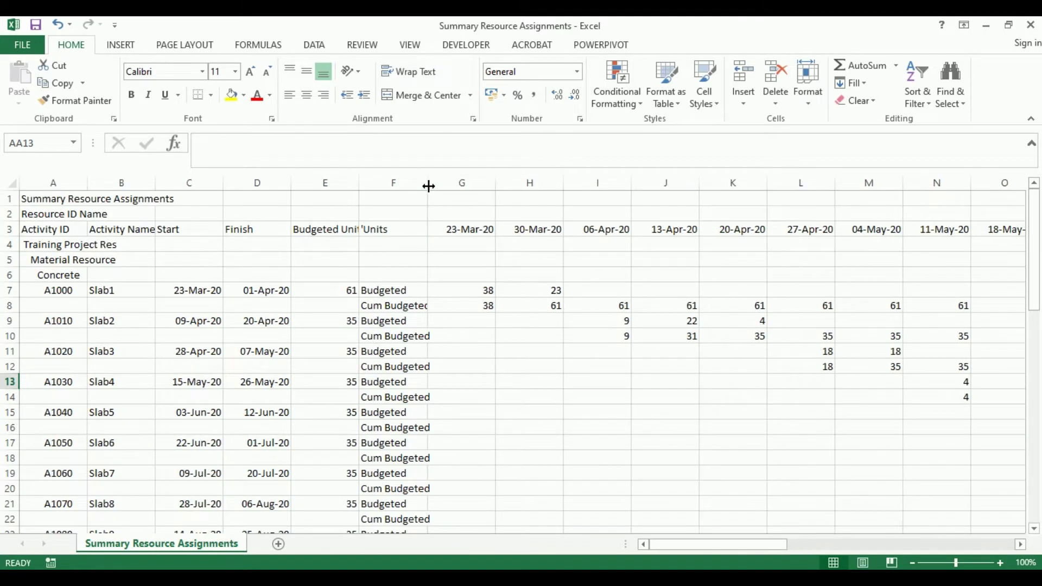
pyautogui.click(380, 229)
pyautogui.moveTo(364, 188); pyautogui.dragTo(398, 185)
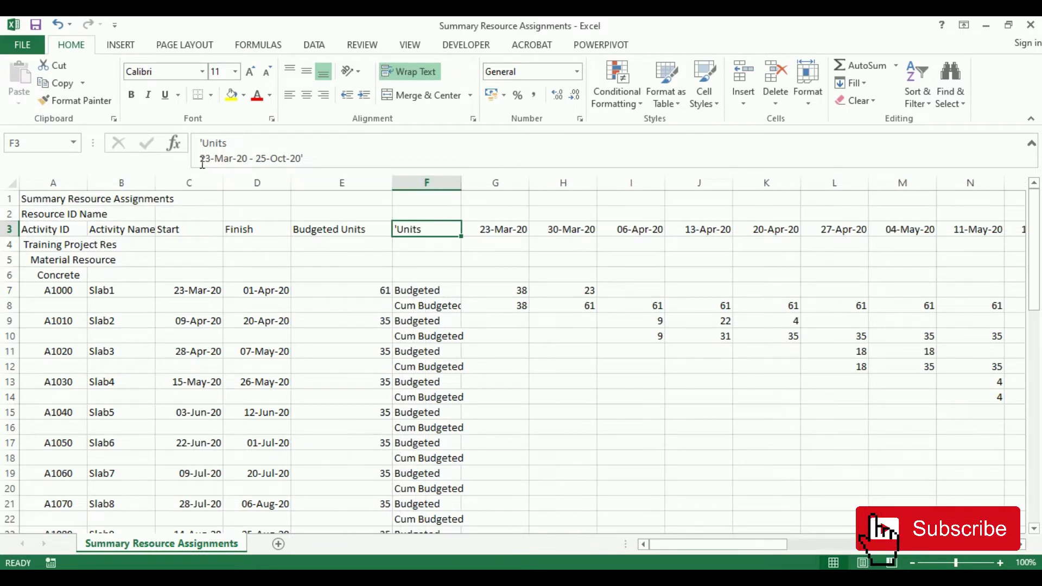
pyautogui.moveTo(461, 183); pyautogui.dragTo(506, 184)
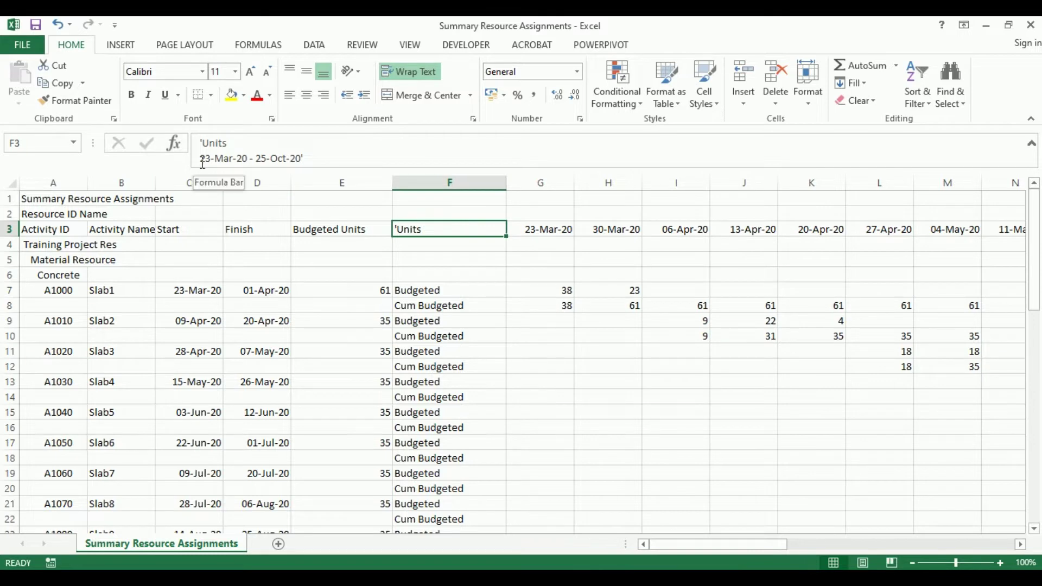
# Shorten the header in F3 to Units by removing its date range and quotes, and widen the Activity ID and Activity Name columns
pyautogui.moveTo(201, 162); pyautogui.dragTo(265, 169)
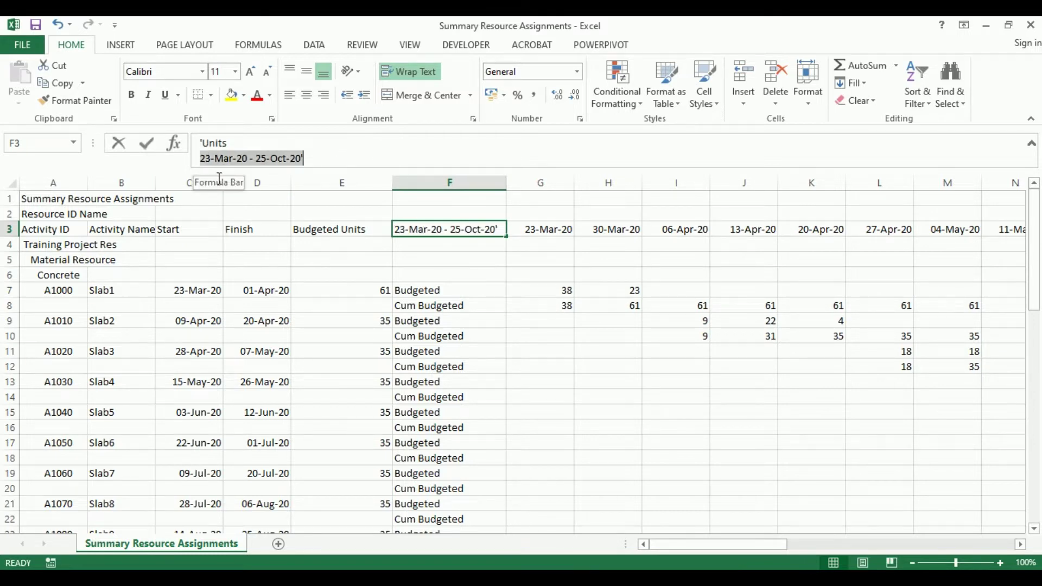
pyautogui.press('Delete')
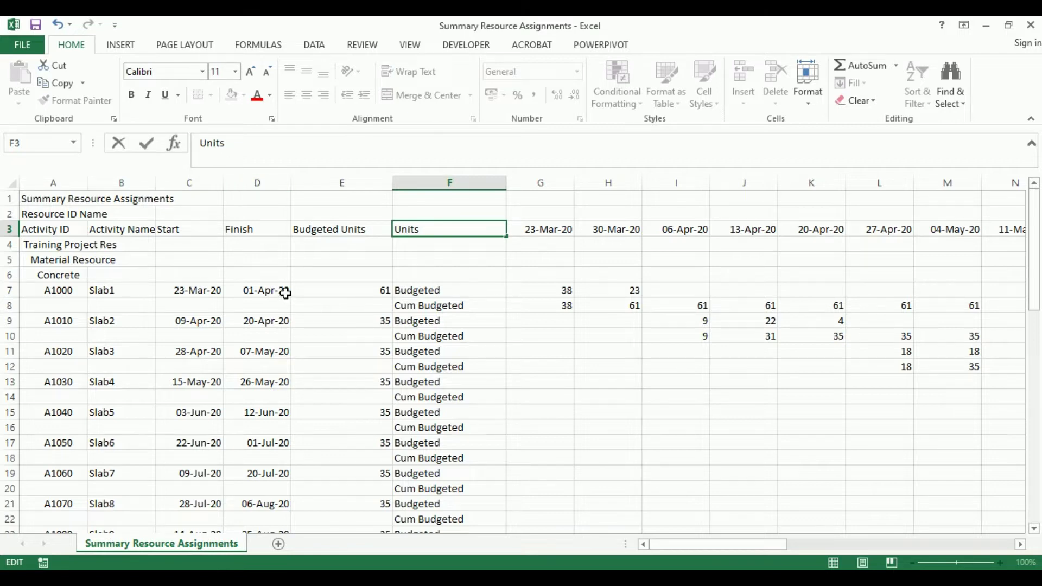
pyautogui.click(285, 295)
pyautogui.moveTo(87, 184); pyautogui.dragTo(142, 185)
pyautogui.moveTo(211, 188); pyautogui.dragTo(221, 186)
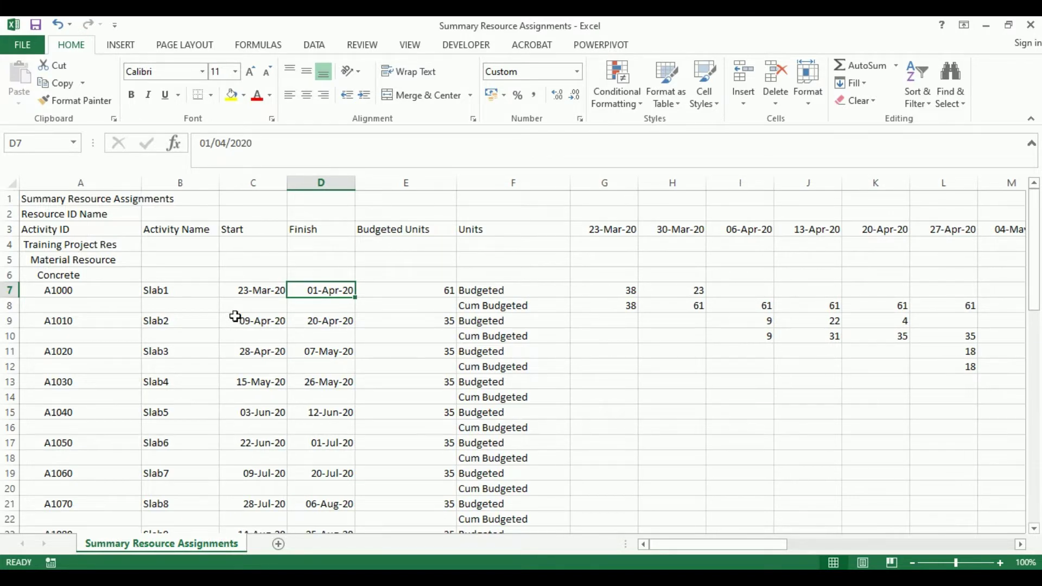
# Delete rows 53 to 63, which hold the subtotals and total beneath the activities
pyautogui.scroll(-2, 485, 292)
pyautogui.scroll(-12, 485, 292)
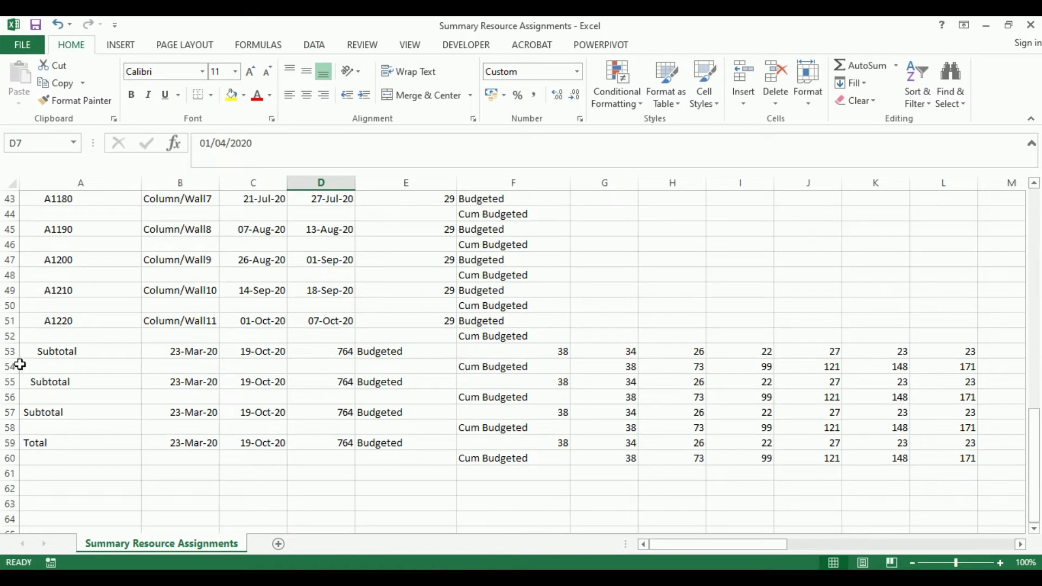
pyautogui.moveTo(10, 352); pyautogui.dragTo(16, 504)
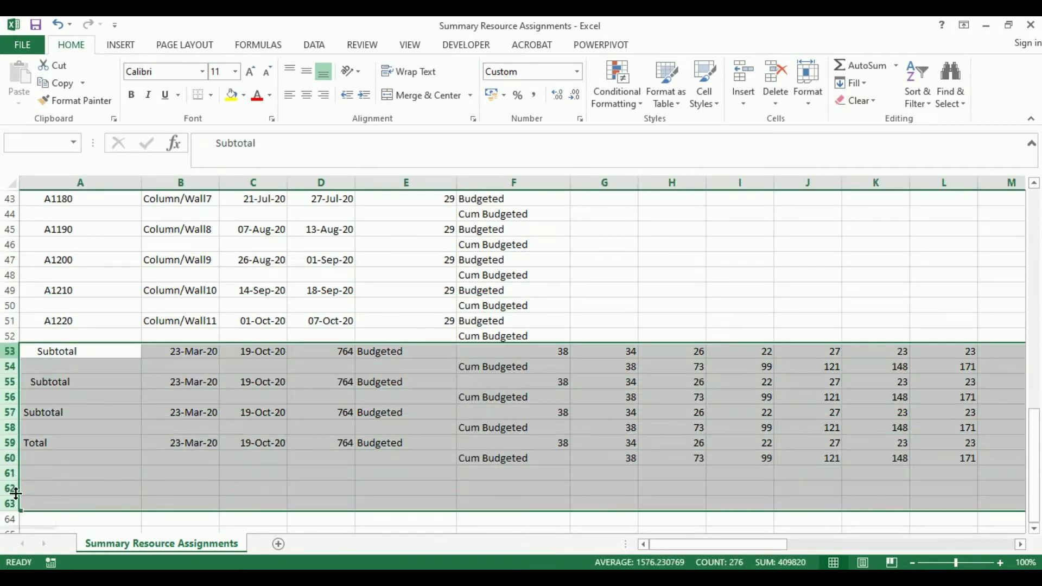
pyautogui.rightClick(4, 472)
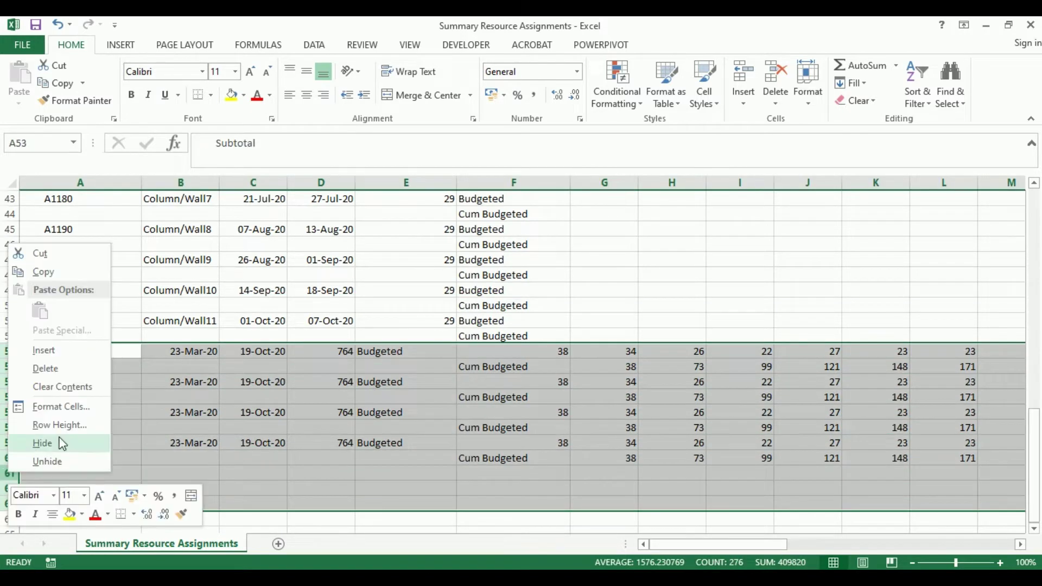
pyautogui.click(74, 372)
# Review the remaining activity rows and the rows directly beneath the Activity ID header
pyautogui.scroll(14, 381, 415)
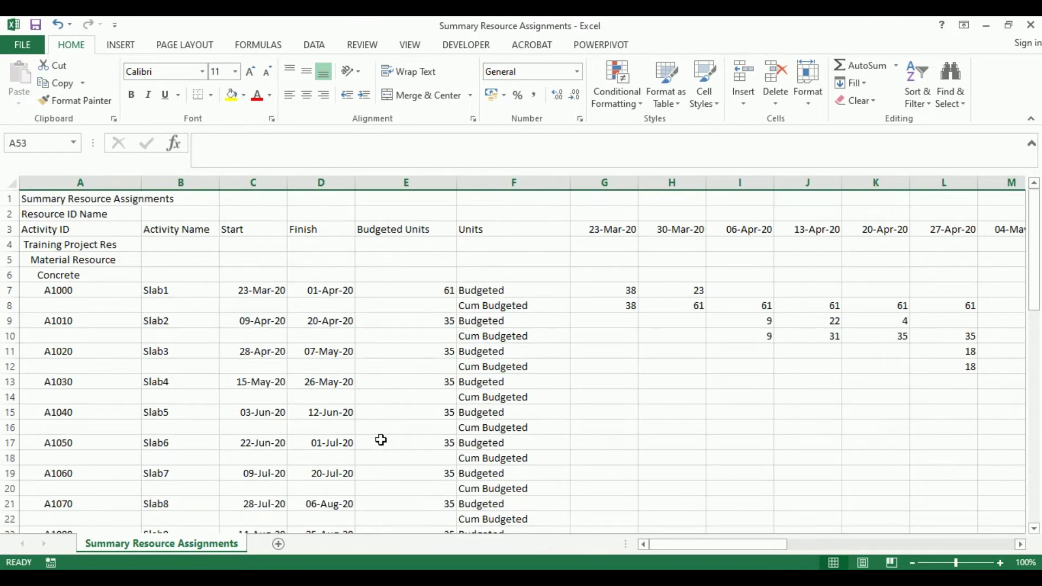
pyautogui.scroll(-1, 380, 437)
pyautogui.scroll(1, 380, 438)
pyautogui.scroll(-5, 381, 438)
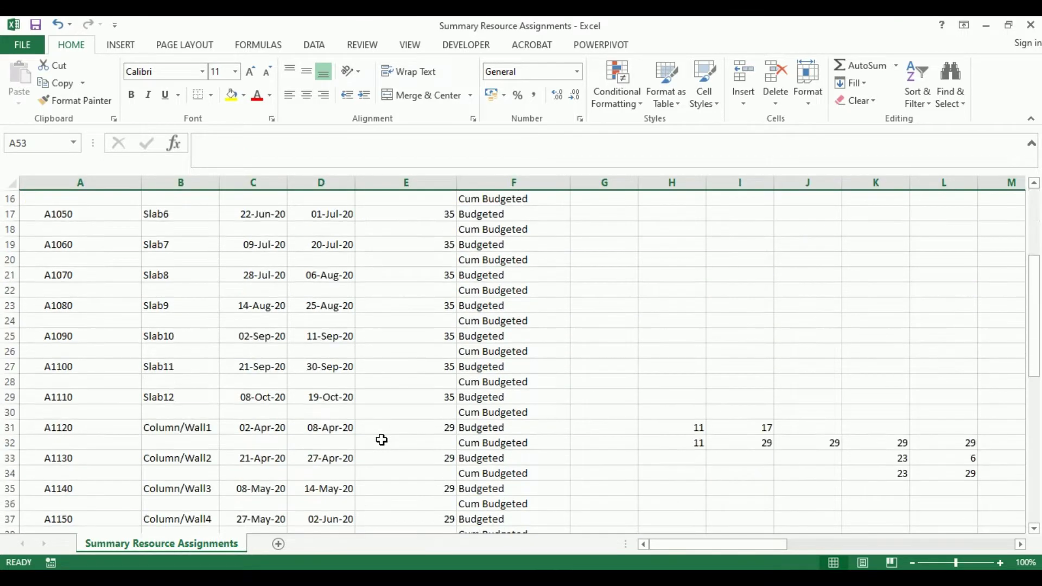
pyautogui.scroll(5, 380, 435)
pyautogui.click(60, 236)
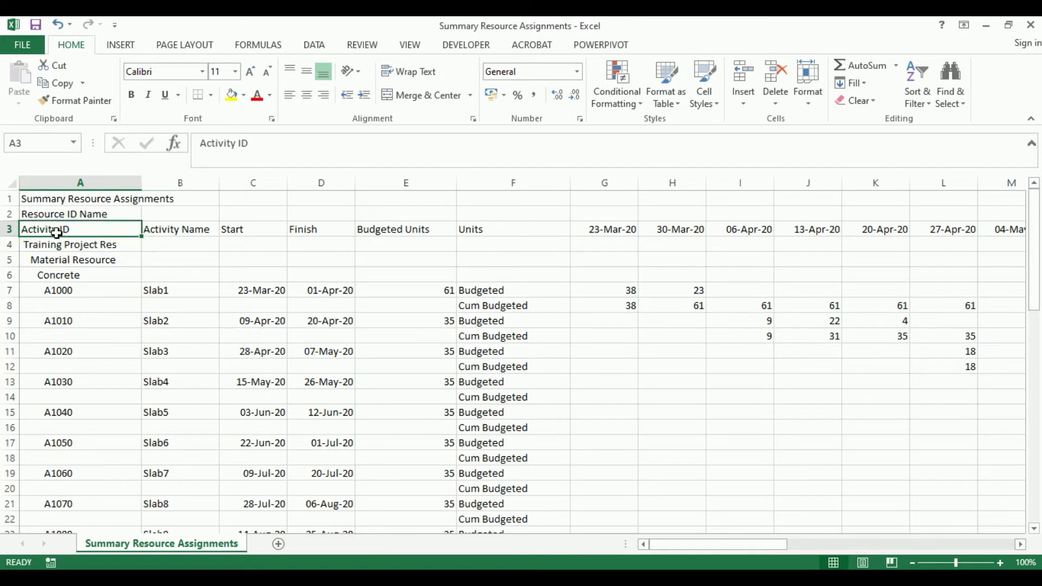
pyautogui.scroll(-6, 147, 348)
pyautogui.scroll(6, 225, 396)
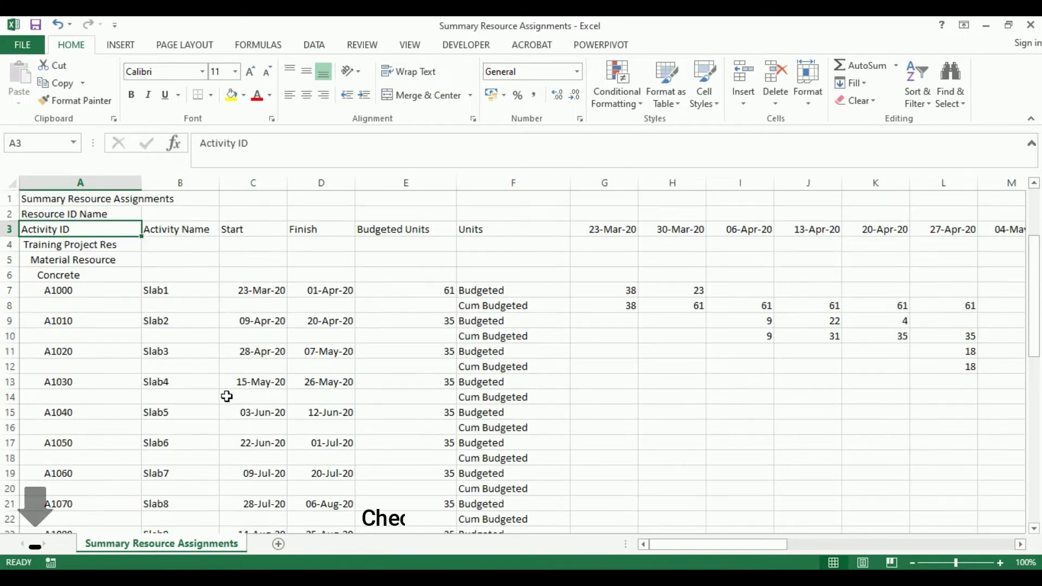
# Delete rows 4 to 6 containing the Training Project Res, Material Resource and Concrete group headings
pyautogui.moveTo(9, 245); pyautogui.dragTo(9, 260)
pyautogui.moveTo(719, 544); pyautogui.dragTo(333, 545)
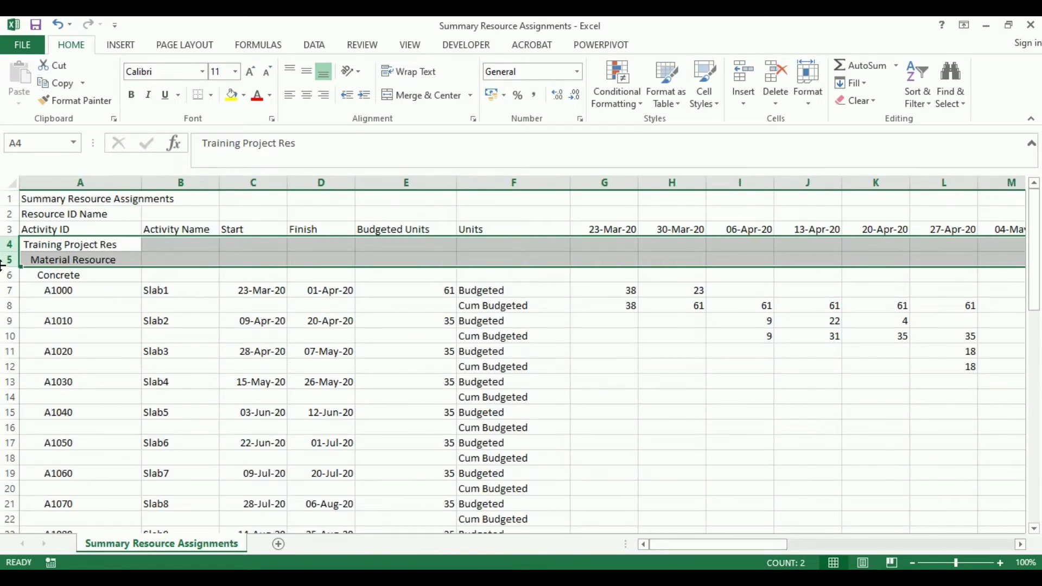
pyautogui.keyDown('shift'); pyautogui.click(6, 275); pyautogui.keyUp('shift')
pyautogui.rightClick(6, 275)
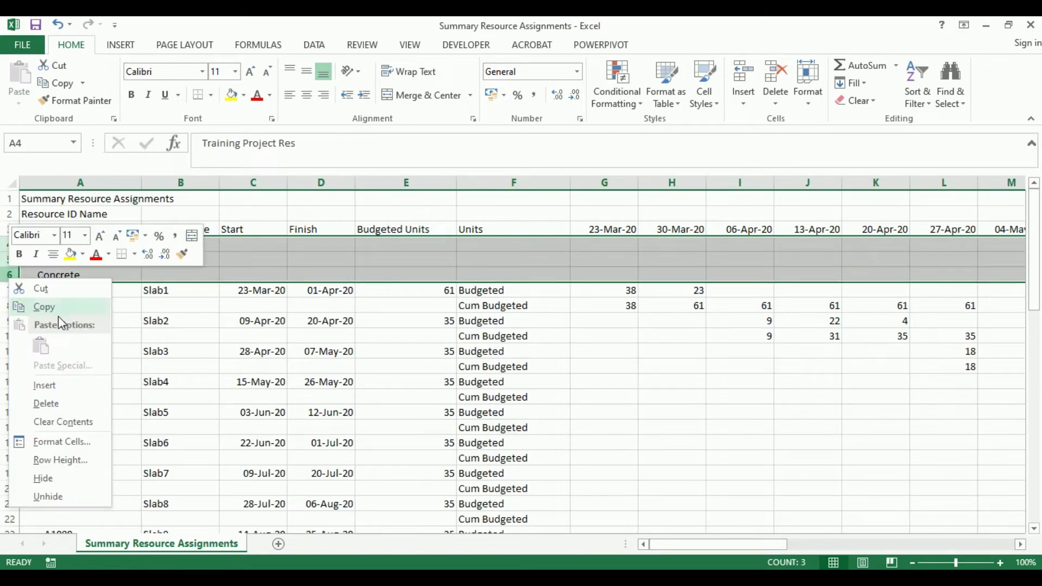
pyautogui.click(79, 404)
pyautogui.click(279, 376)
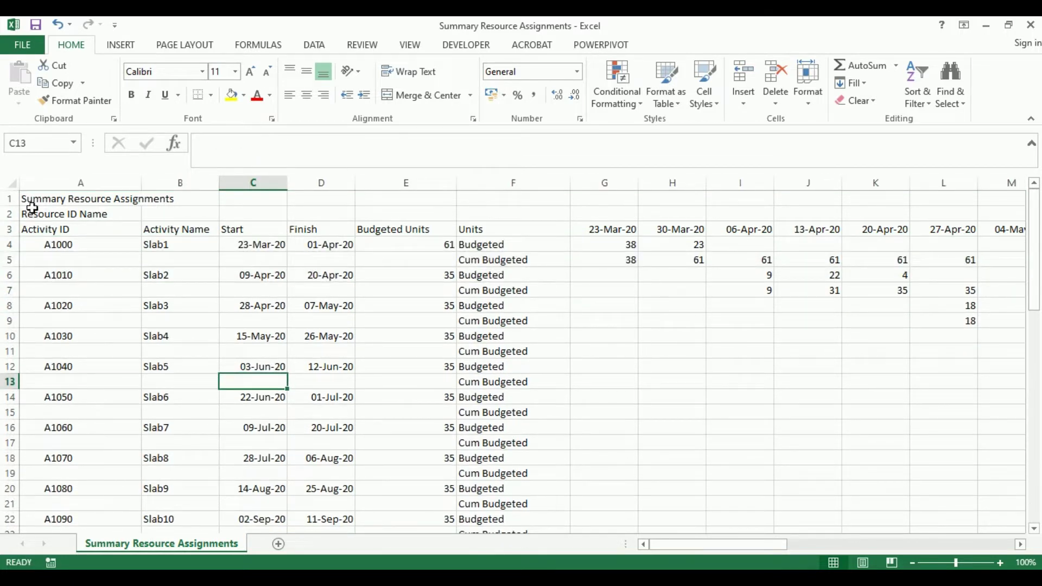
# Save the cleaned report under the name Power Bi Excel Export
pyautogui.click(83, 247)
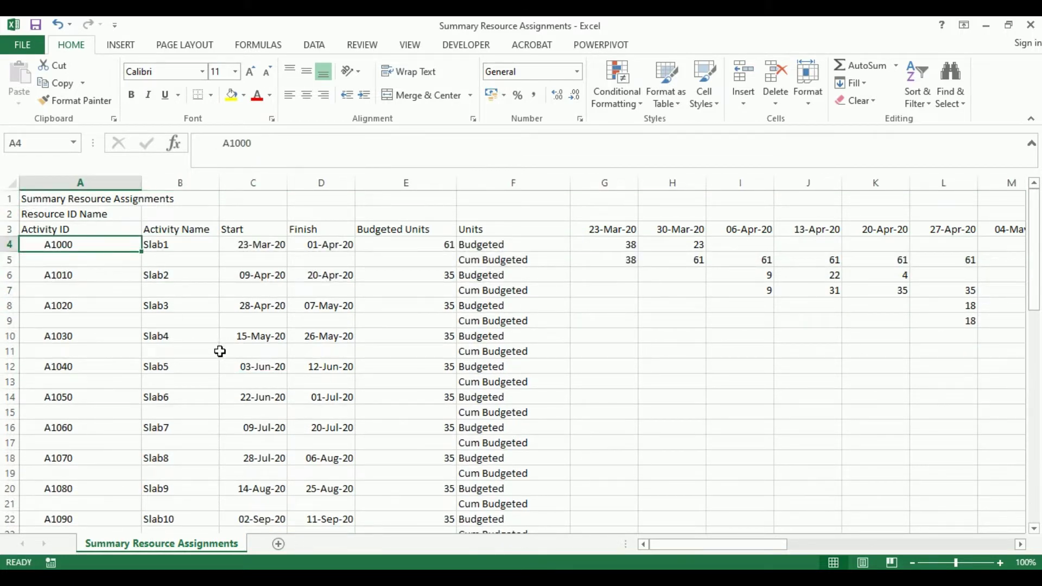
pyautogui.click(26, 48)
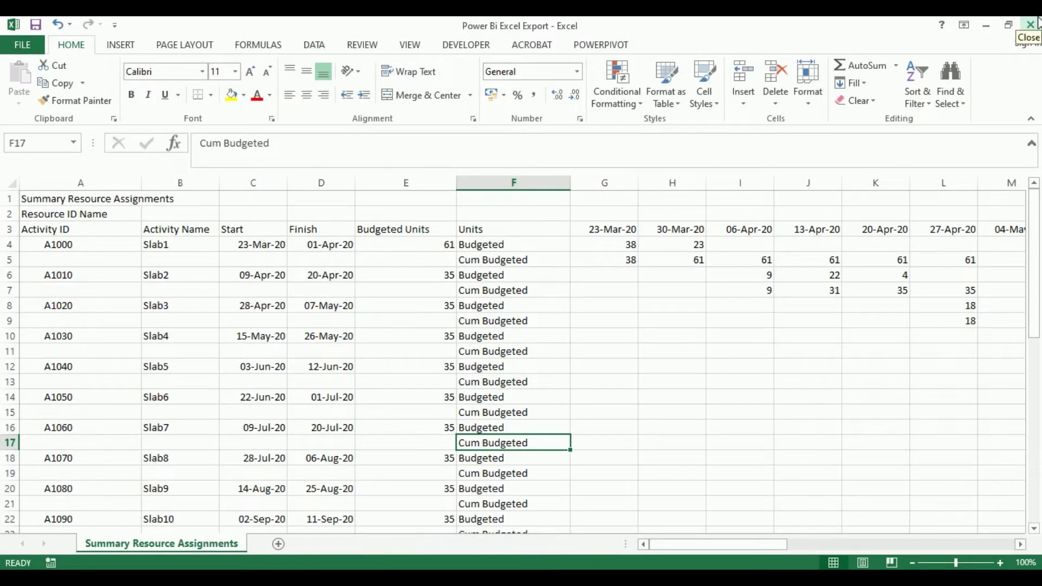
# Check the cleaned activity rows down to the last activity, A1220, and close the workbook
pyautogui.scroll(-11, 469, 370)
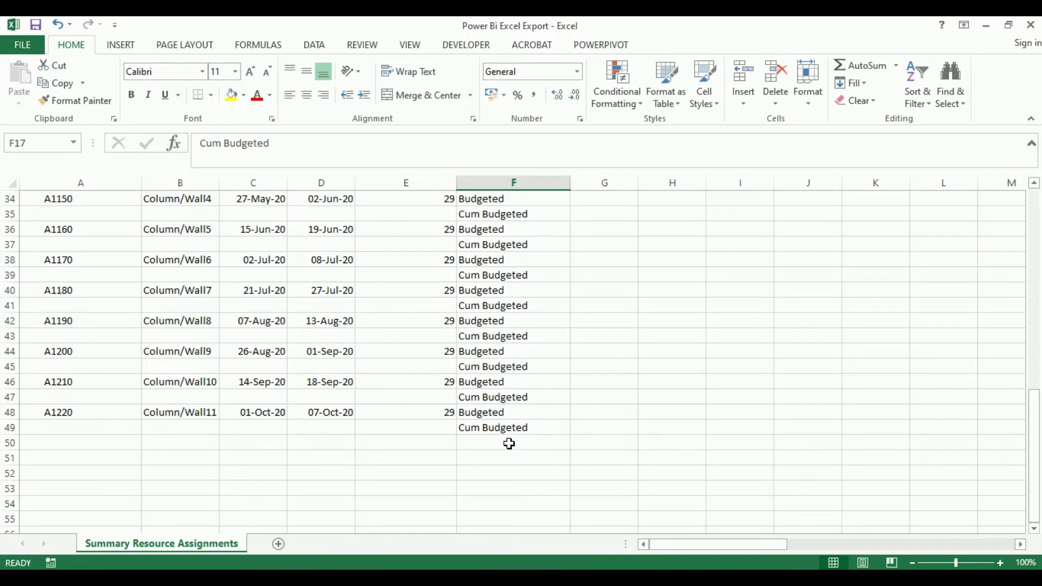
pyautogui.moveTo(672, 544); pyautogui.dragTo(363, 474)
pyautogui.scroll(11, 953, 405)
pyautogui.click(139, 352)
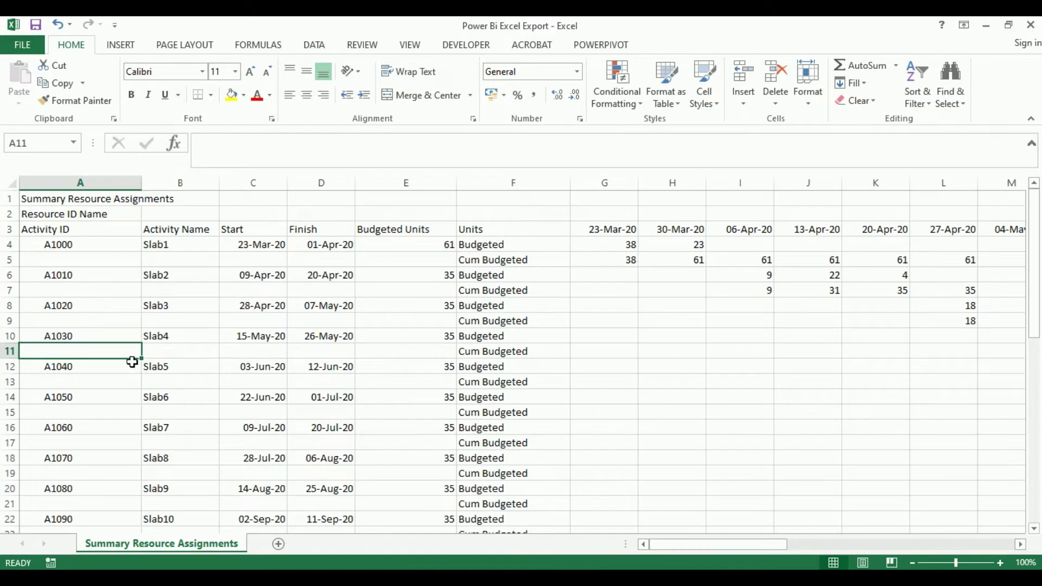
pyautogui.click(1034, 24)
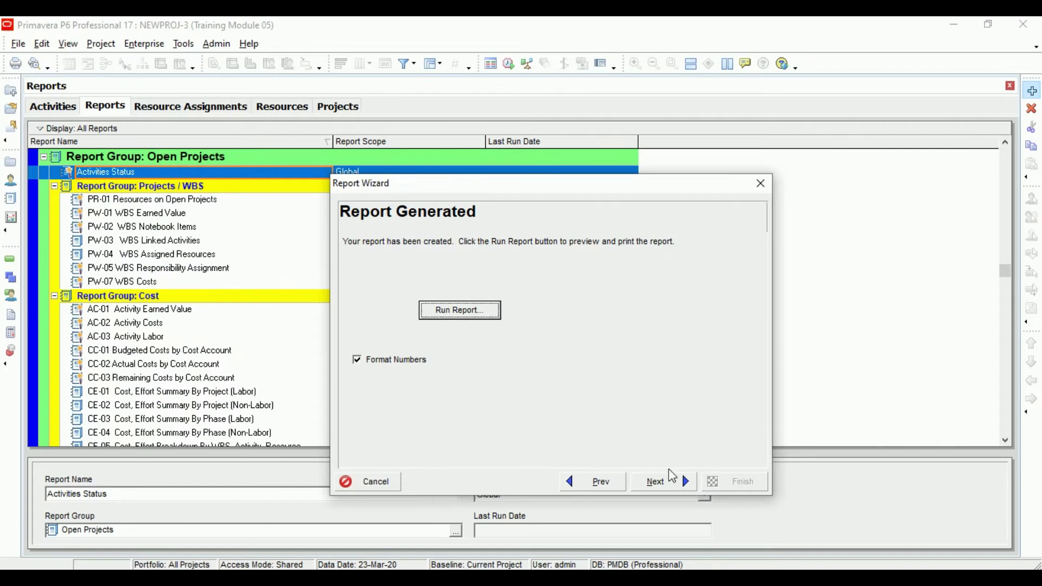
# Switch to Primavera P6, save the generated Summary Resource Assignments report and finish the Report Wizard
pyautogui.click(657, 481)
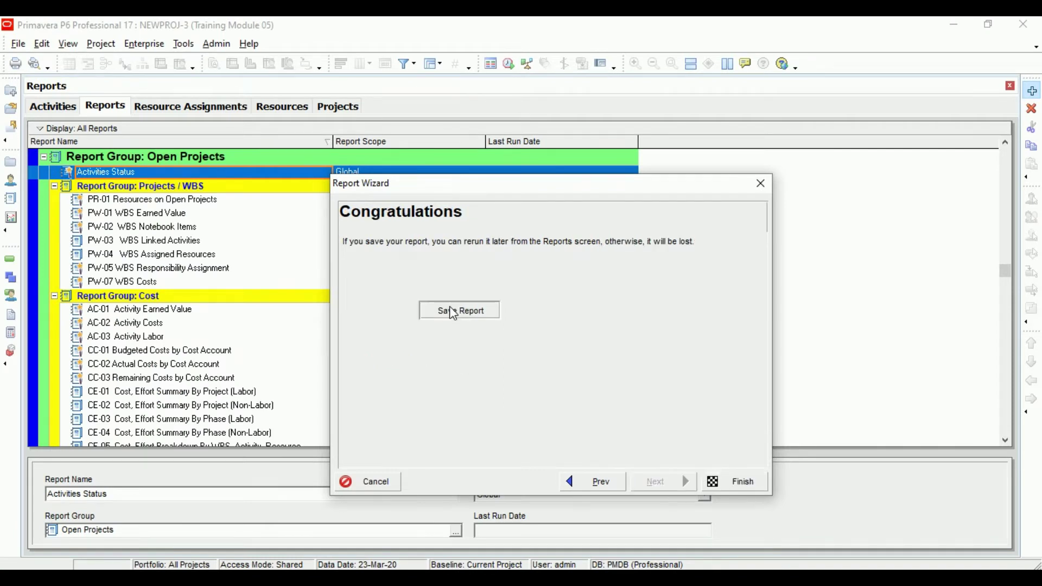
pyautogui.click(454, 311)
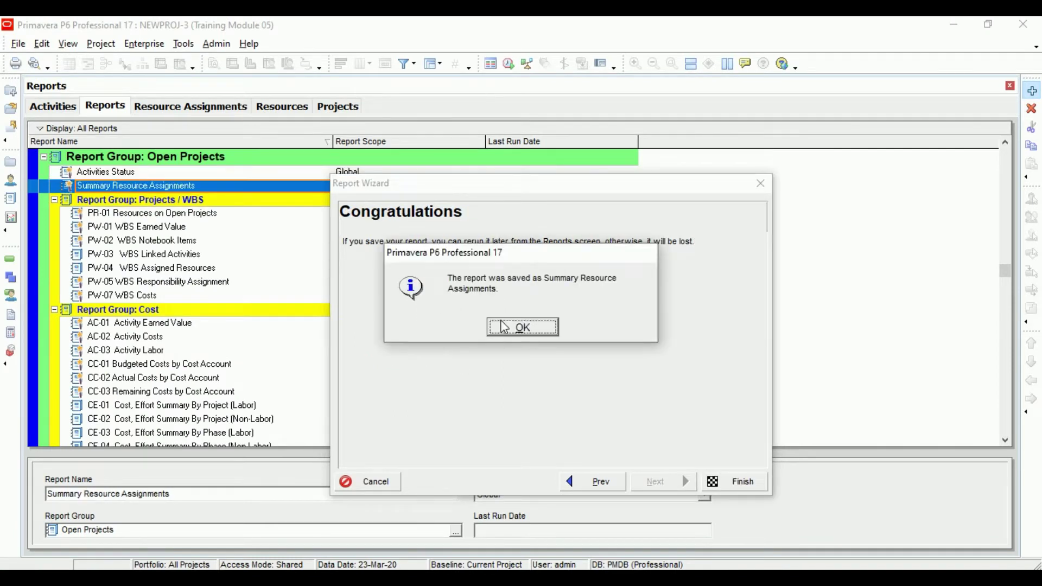
pyautogui.click(504, 327)
pyautogui.click(734, 483)
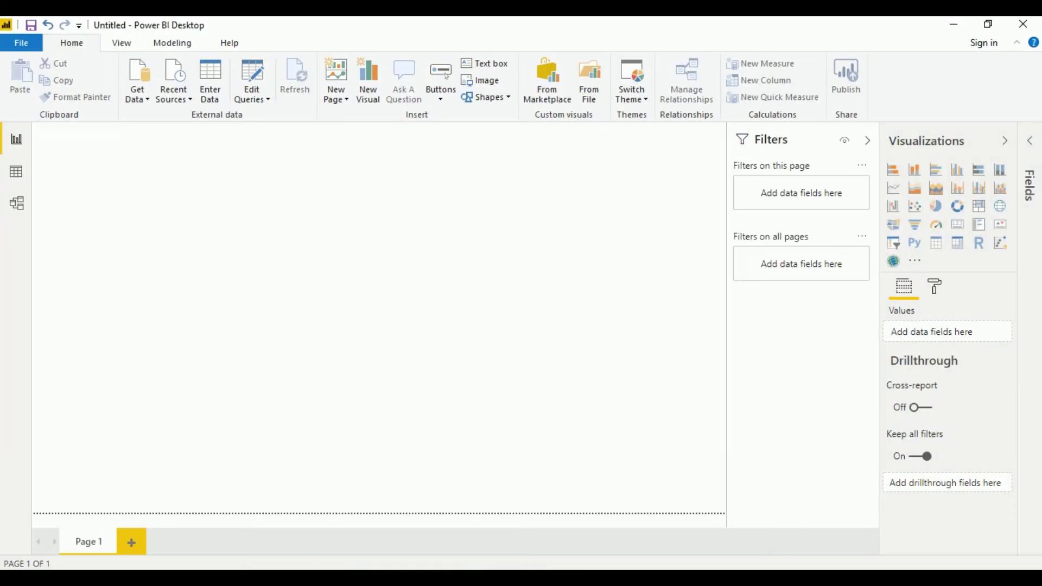
# In Power BI Desktop, get the Summary Resource Assignments sheet from D:\Teaching Data\Free Session Training video\Power Bi Excel Export and open it for transformation
pyautogui.click(145, 107)
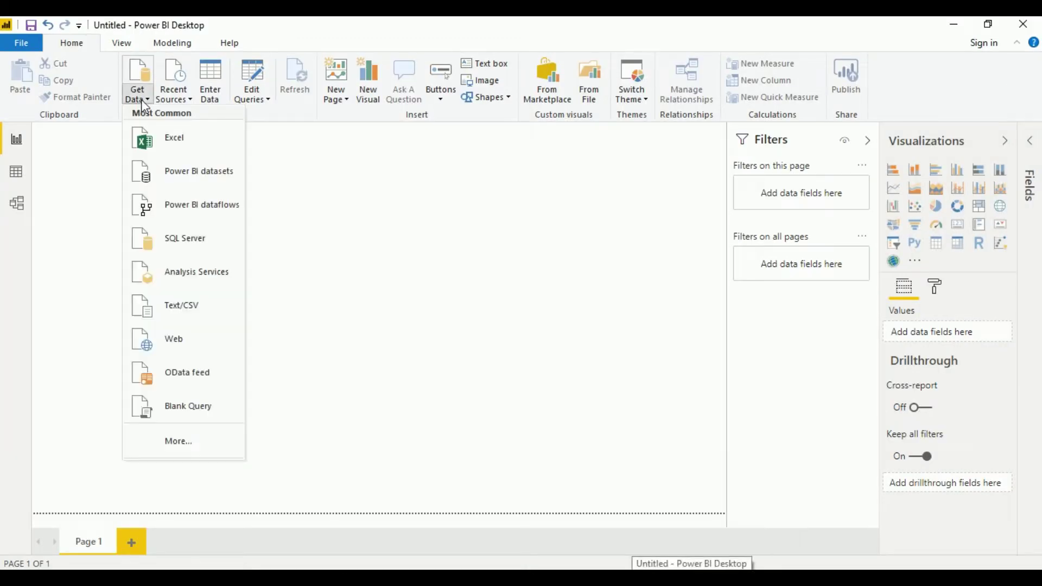
pyautogui.click(163, 136)
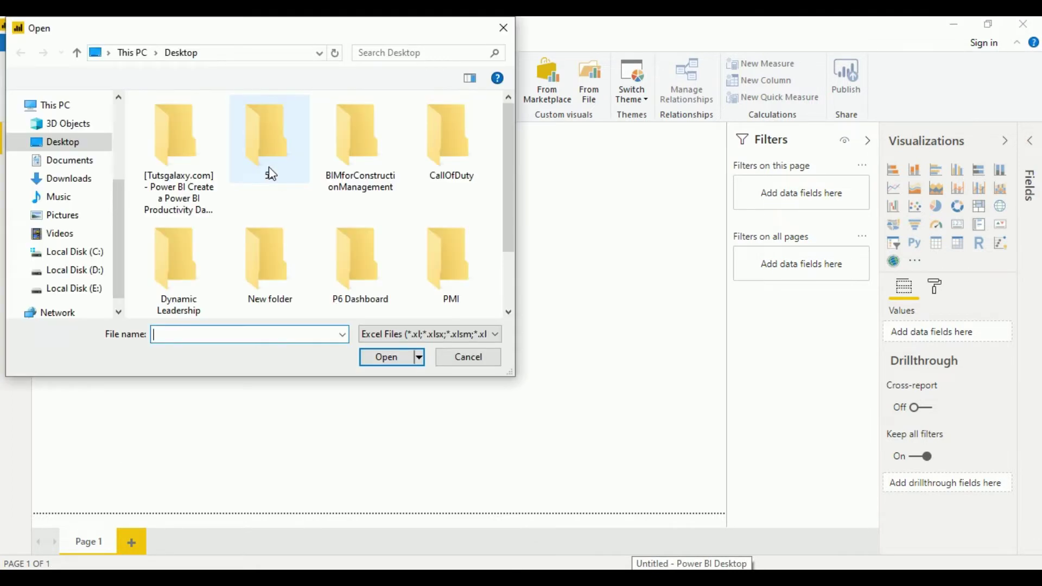
pyautogui.click(64, 272)
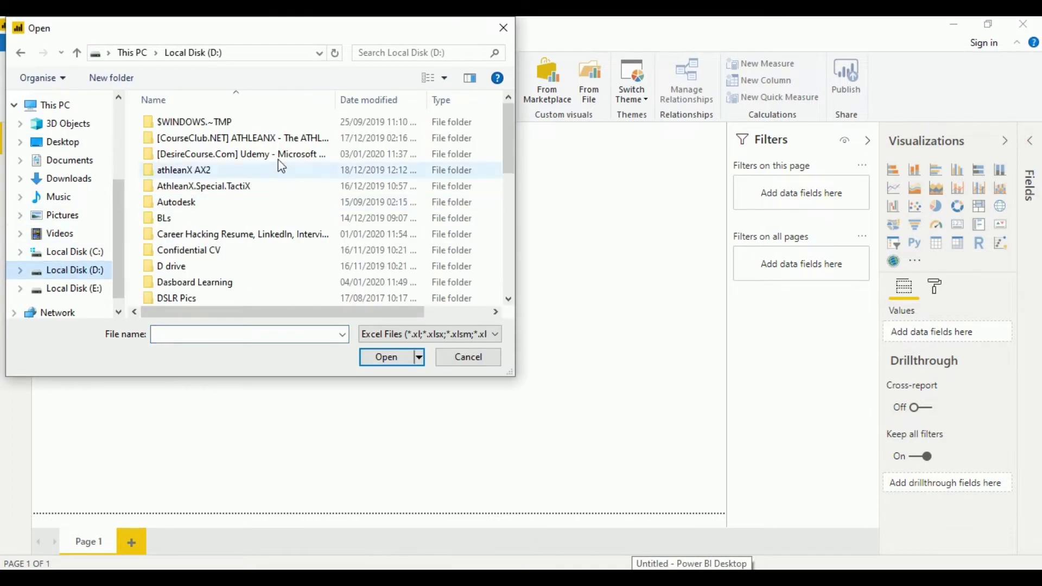
pyautogui.scroll(-6, 271, 159)
pyautogui.doubleClick(230, 266)
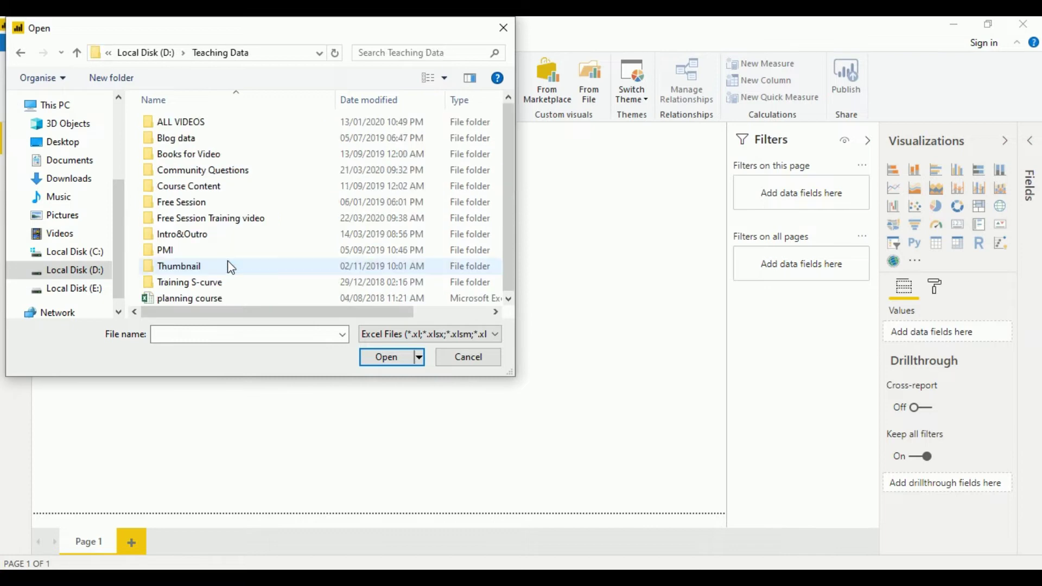
pyautogui.doubleClick(208, 218)
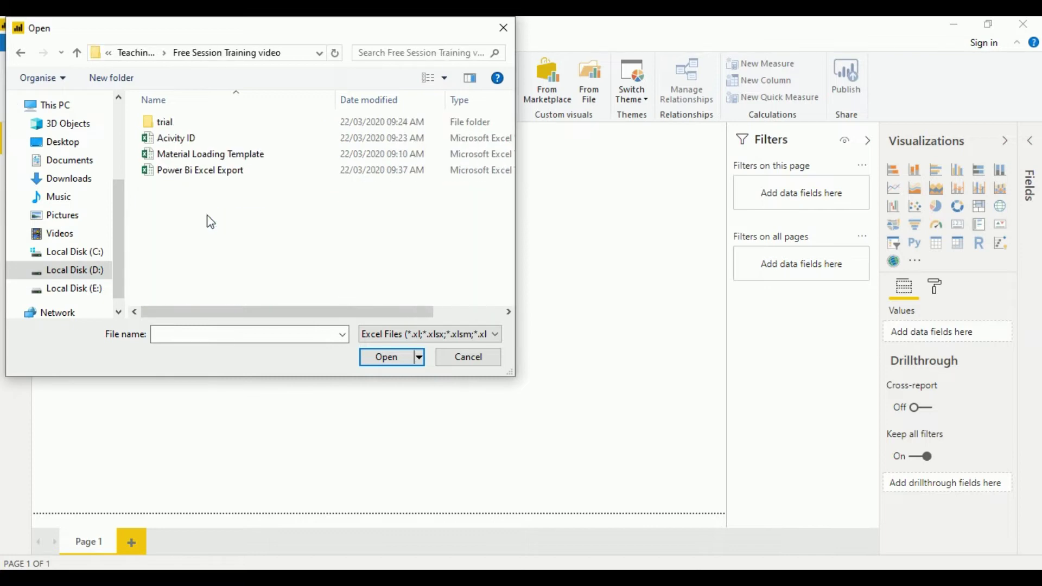
pyautogui.click(192, 172)
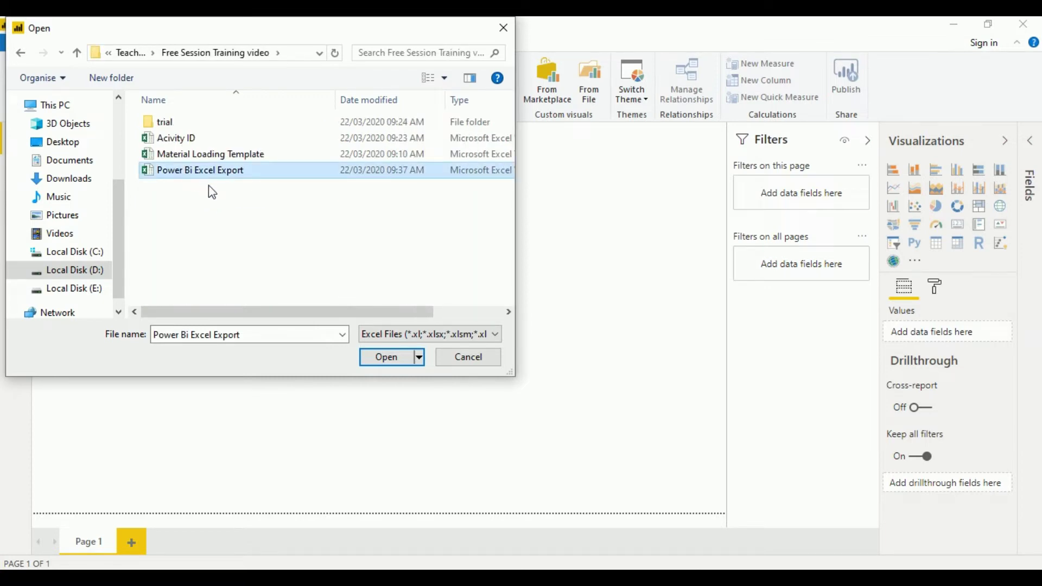
pyautogui.click(386, 358)
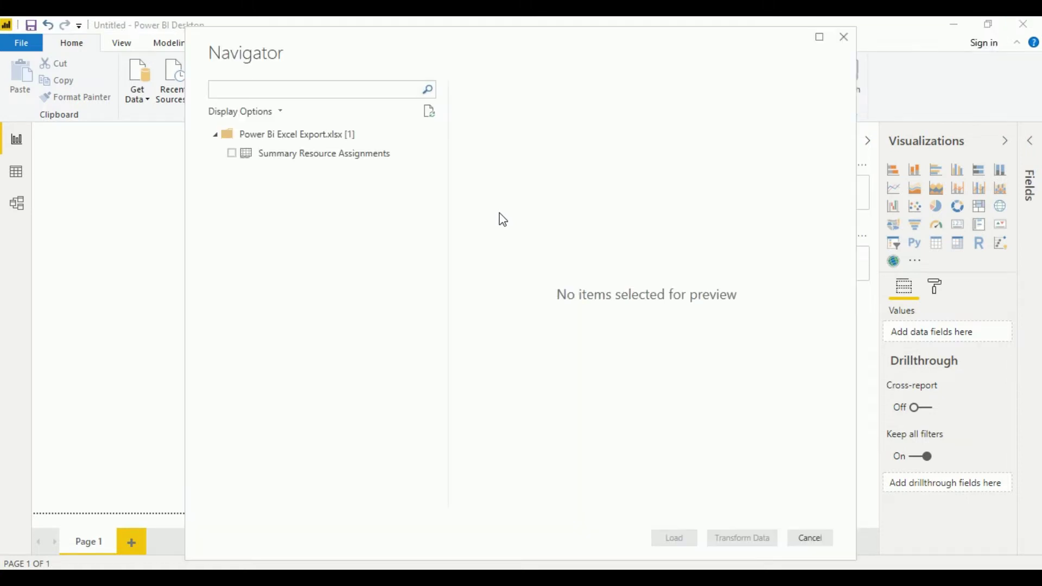
pyautogui.click(232, 153)
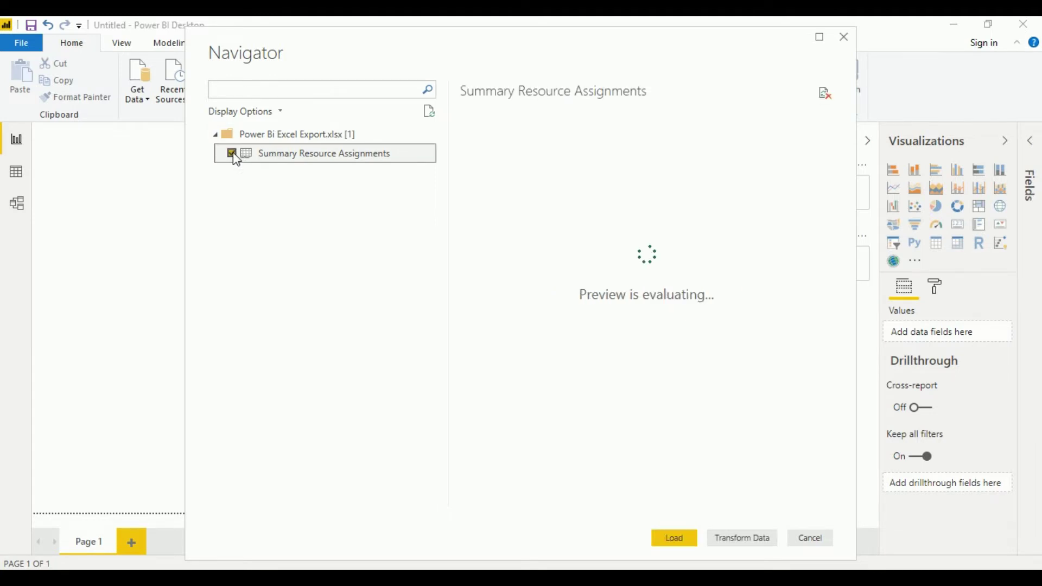
pyautogui.click(741, 536)
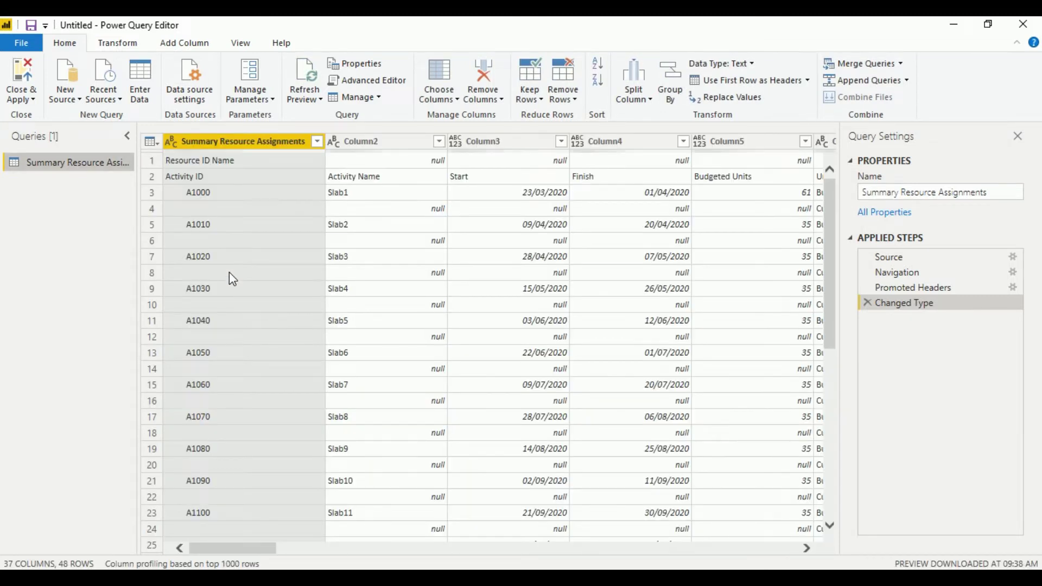
pyautogui.click(153, 163)
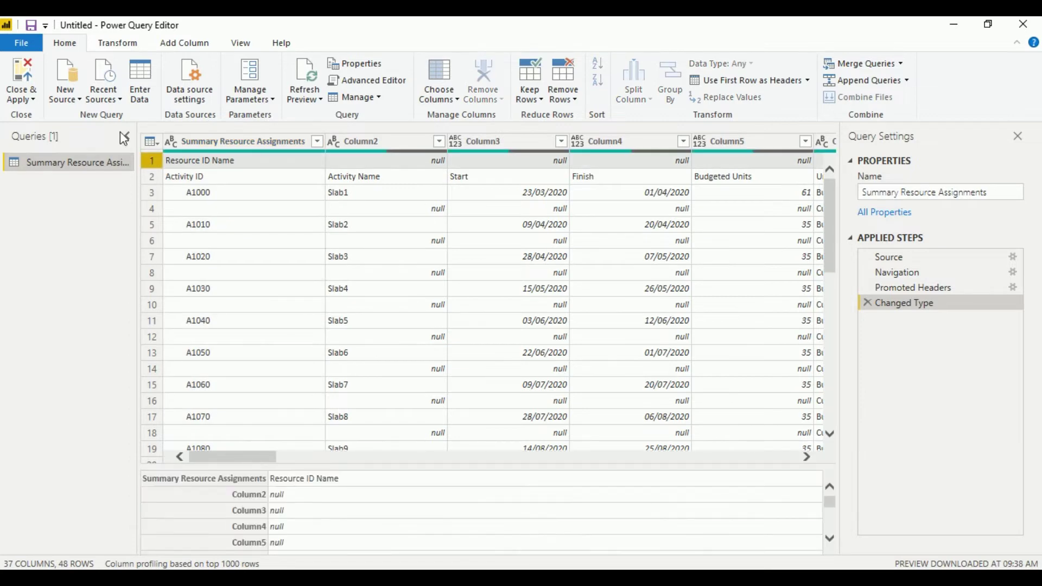
pyautogui.click(563, 90)
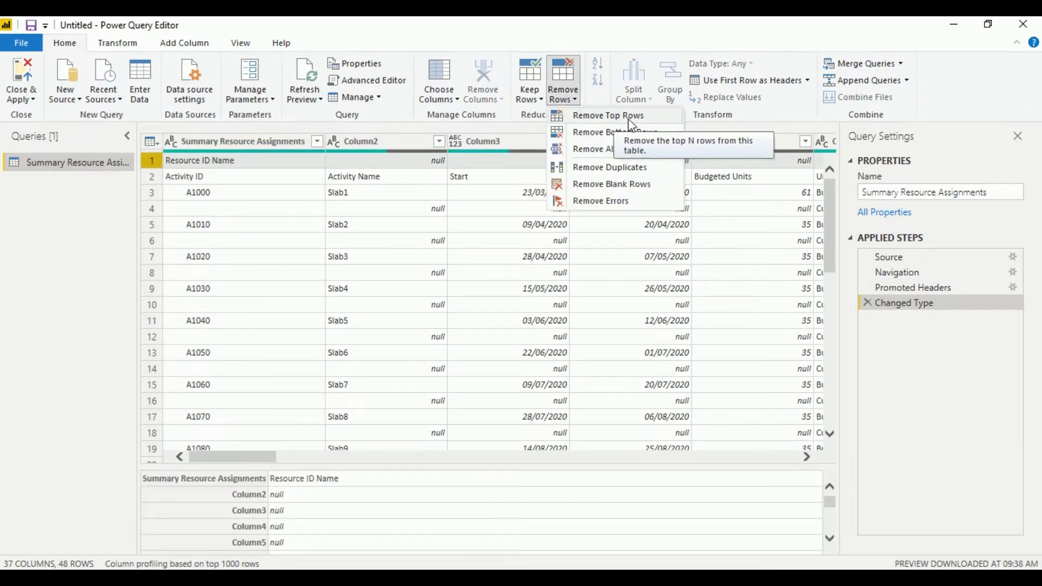
pyautogui.click(666, 117)
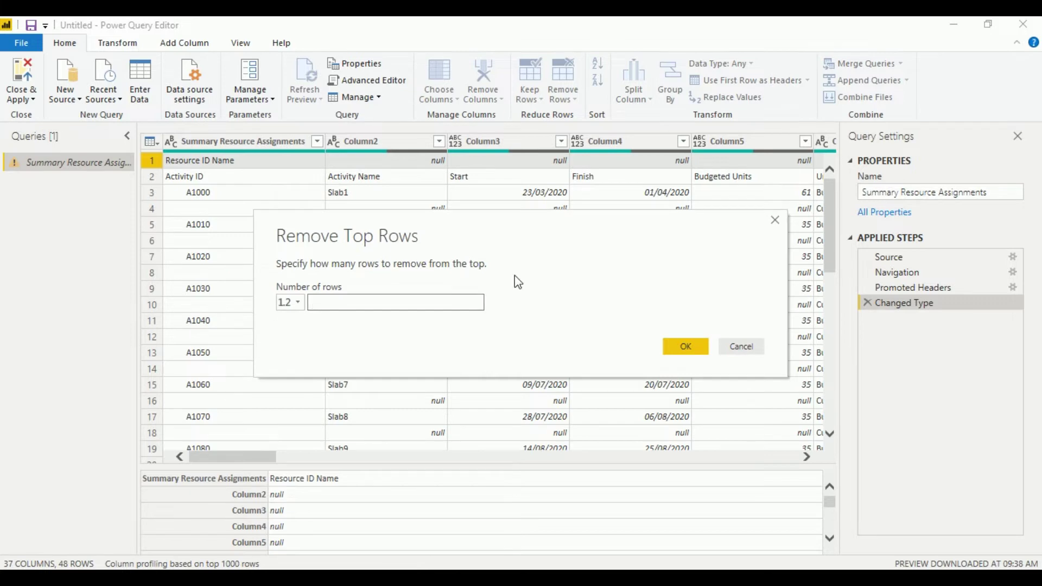
pyautogui.click(760, 348)
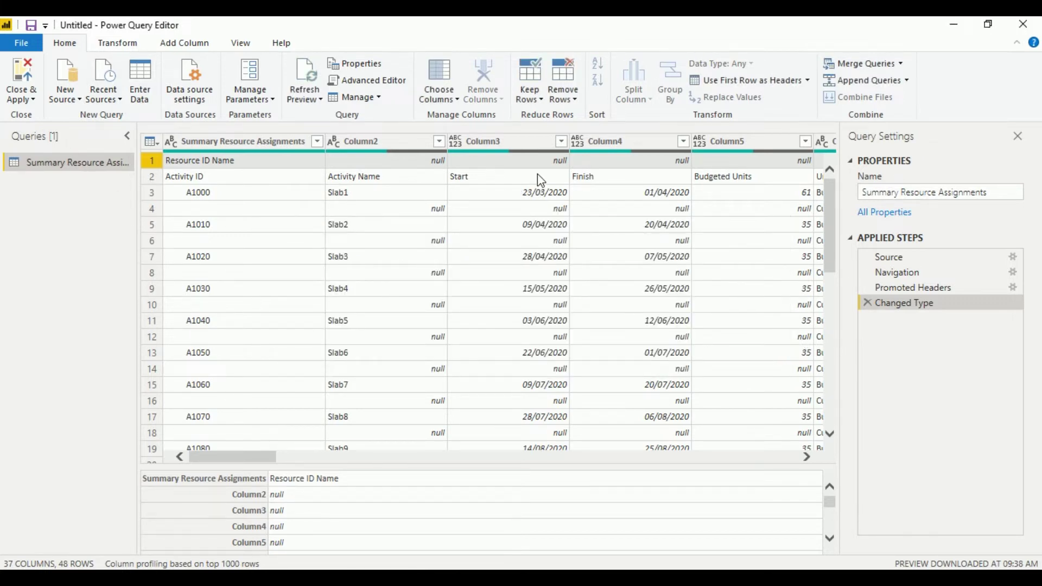
# Promote the first row to headers twice so the Activity ID row supplies the column names
pyautogui.click(779, 85)
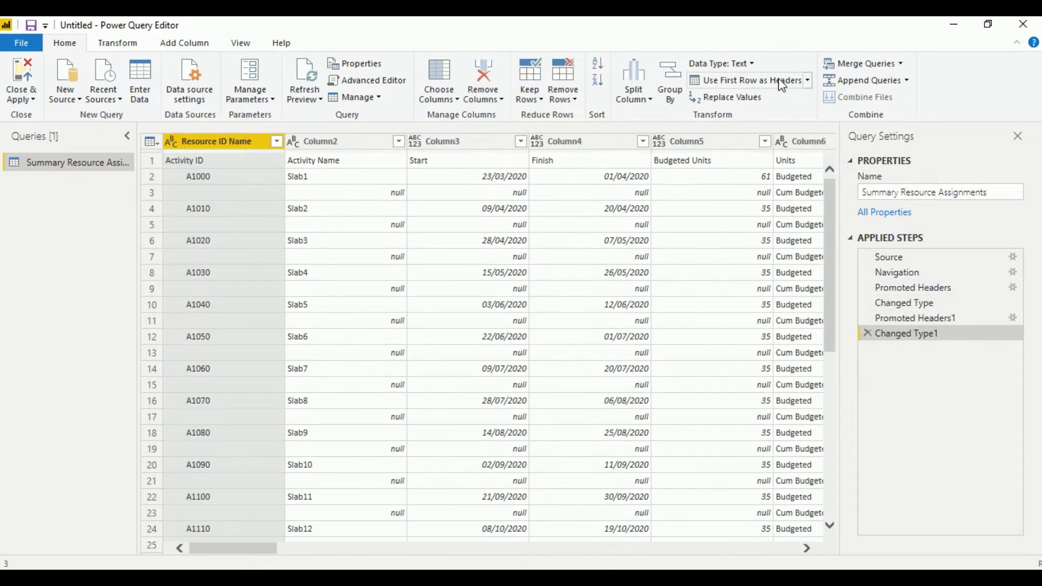
pyautogui.click(150, 160)
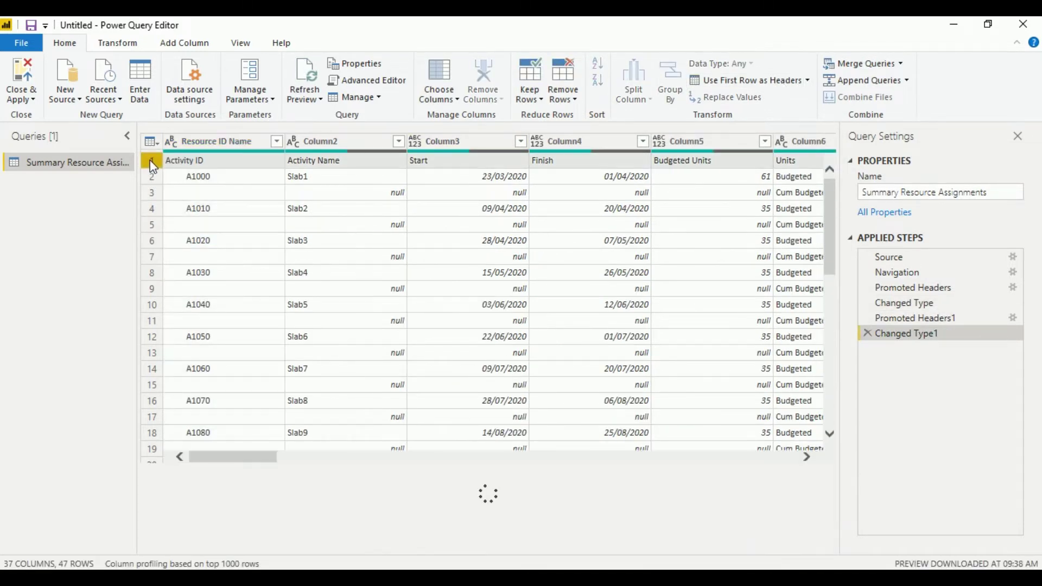
pyautogui.click(778, 89)
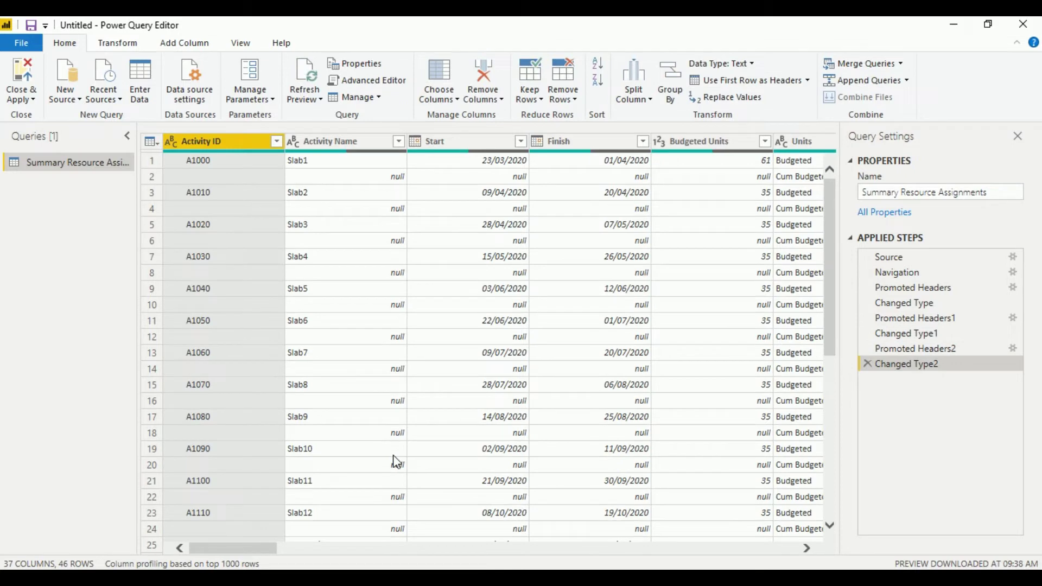
# Unpivot all columns other than Activity ID through Units, turning the weekly date columns into attribute-value pairs
pyautogui.moveTo(261, 549); pyautogui.dragTo(319, 547)
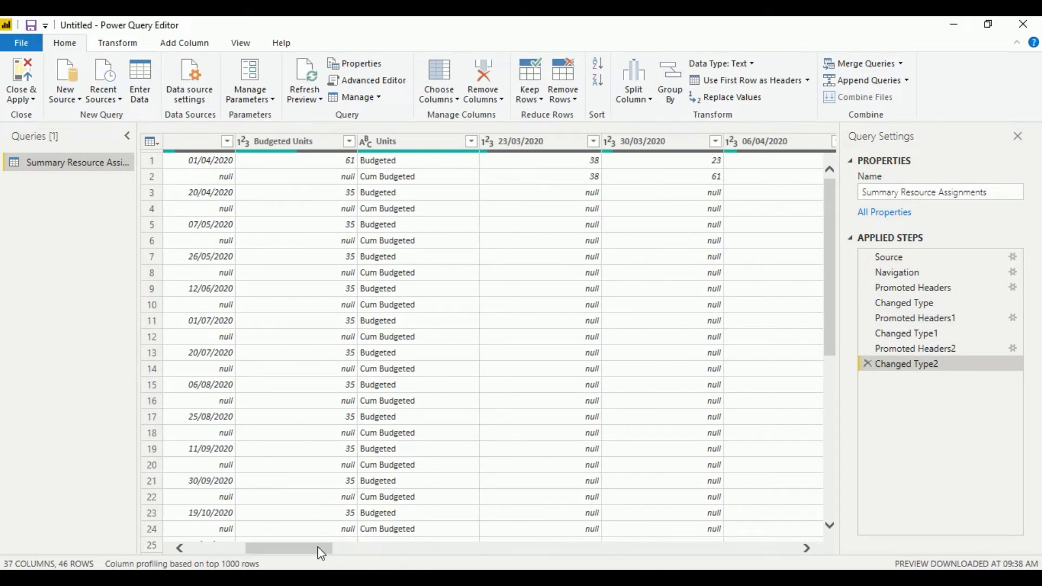
pyautogui.keyDown('shift'); pyautogui.click(425, 143); pyautogui.keyUp('shift')
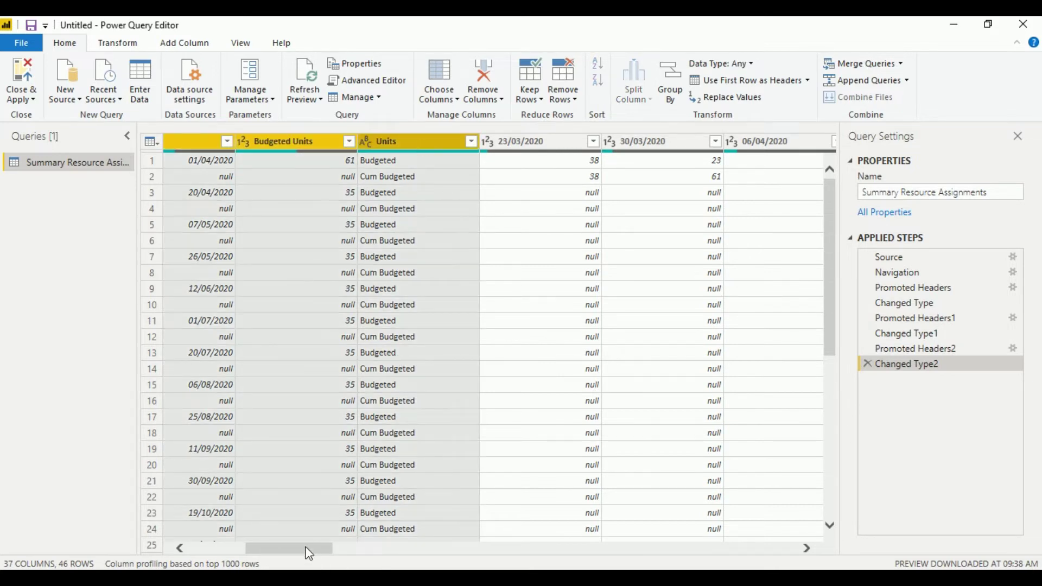
pyautogui.moveTo(305, 548)
pyautogui.mouseDown()
pyautogui.moveTo(223, 543)
pyautogui.moveTo(267, 543)
pyautogui.moveTo(291, 563)
pyautogui.mouseUp()
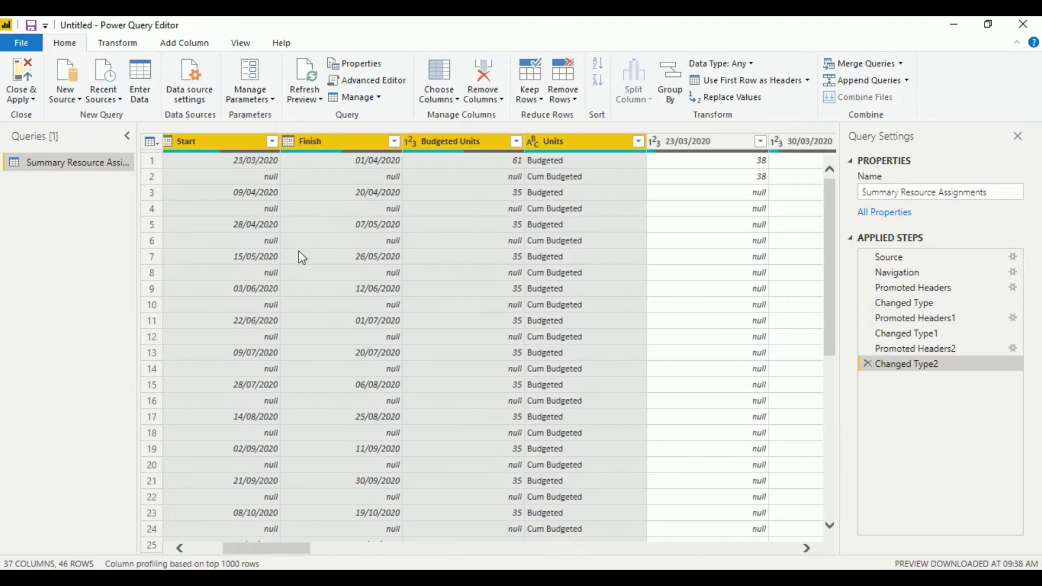
pyautogui.click(142, 46)
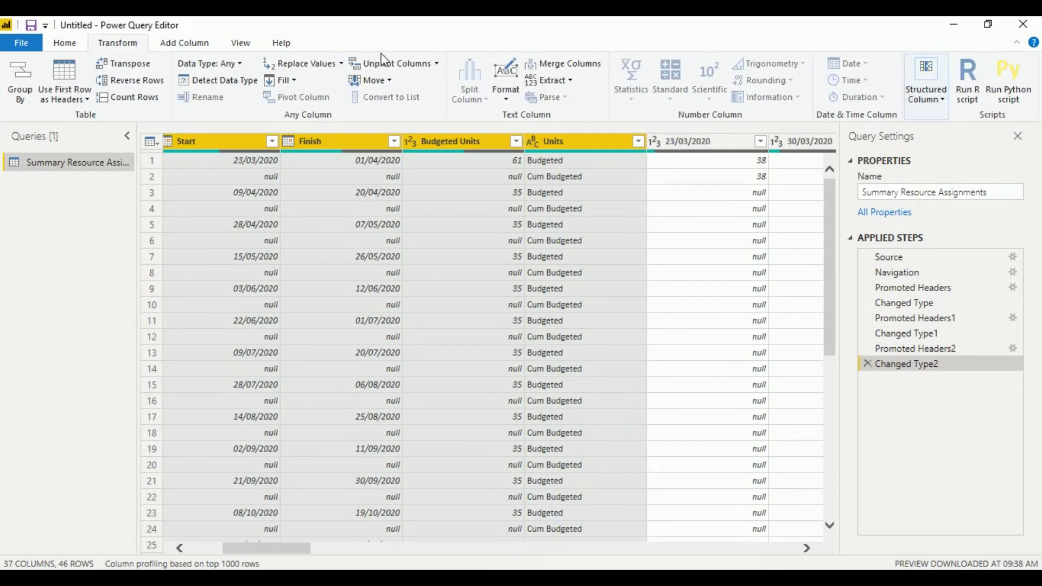
pyautogui.click(438, 63)
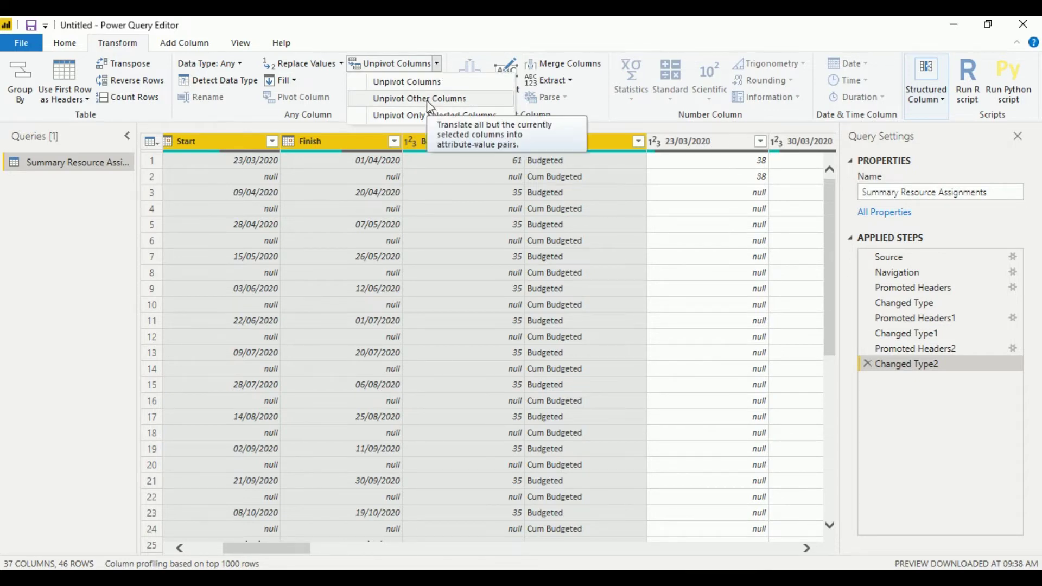
pyautogui.click(490, 103)
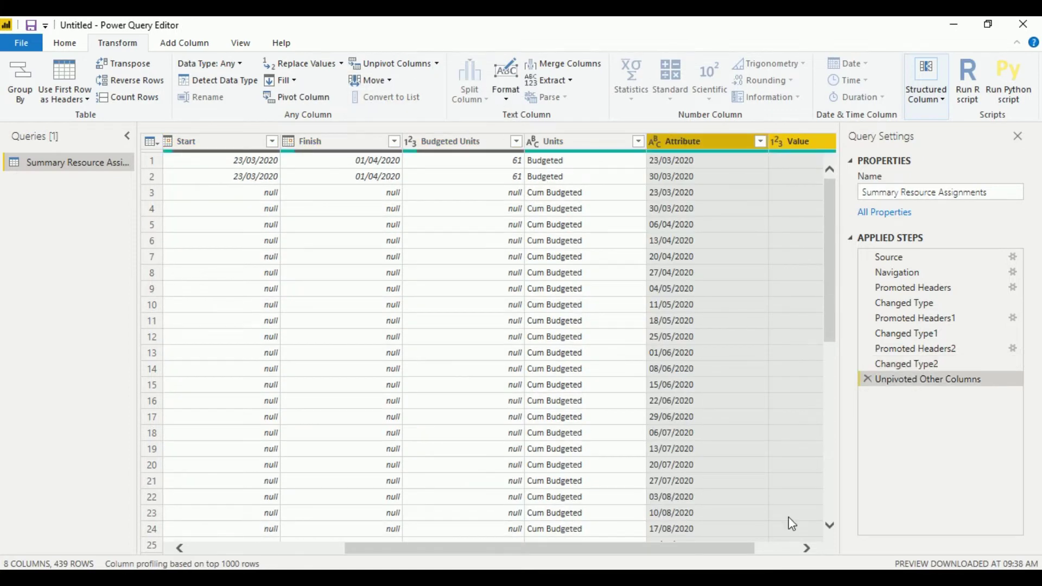
# Rename the Attribute column as Time Distribution
pyautogui.moveTo(599, 549); pyautogui.dragTo(641, 549)
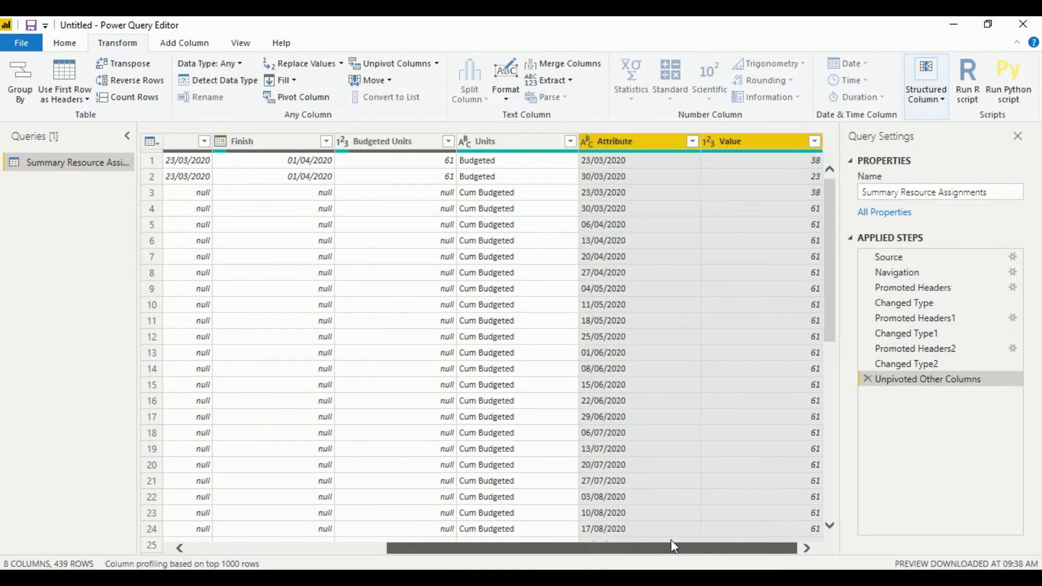
pyautogui.click(643, 145)
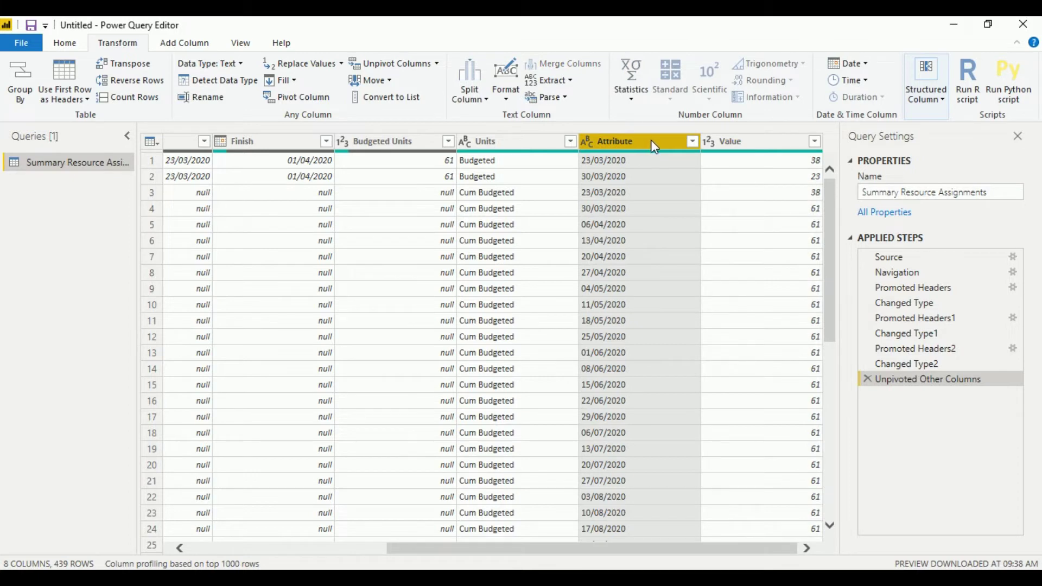
pyautogui.doubleClick(607, 140)
pyautogui.press('Escape')
pyautogui.doubleClick(618, 143)
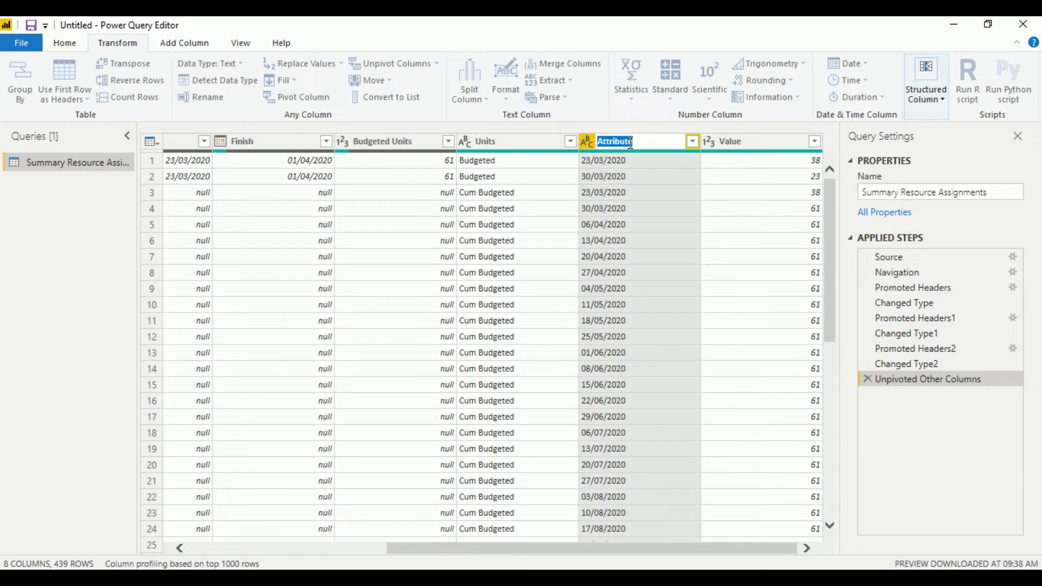
pyautogui.write('Ds')
pyautogui.press('BackSpace')
pyautogui.press('BackSpace')
pyautogui.press('BackSpace')
pyautogui.write('ime Dist')
pyautogui.press('Return')
pyautogui.write('rib')
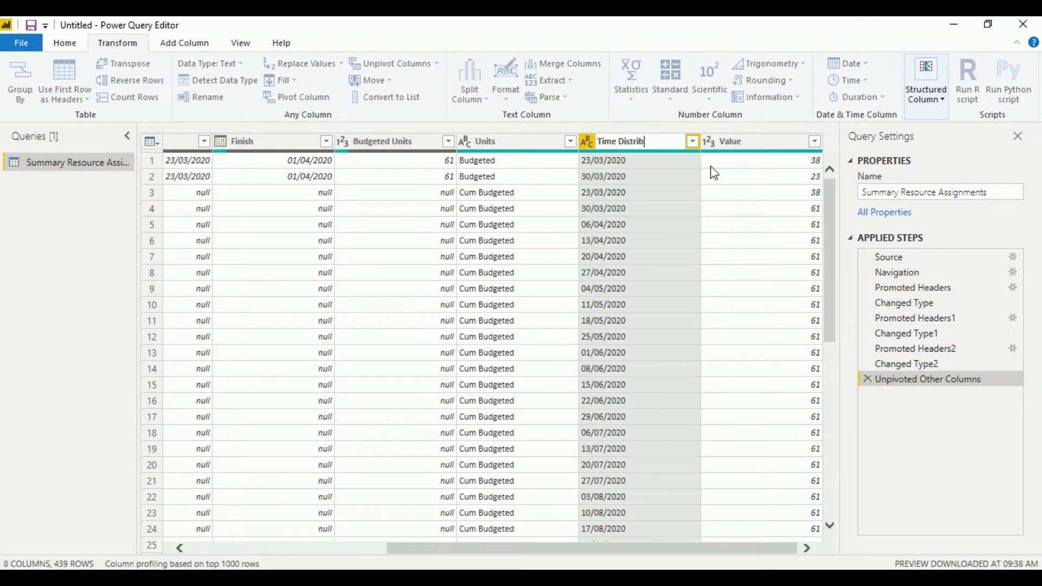
pyautogui.write('ution')
pyautogui.press('Return')
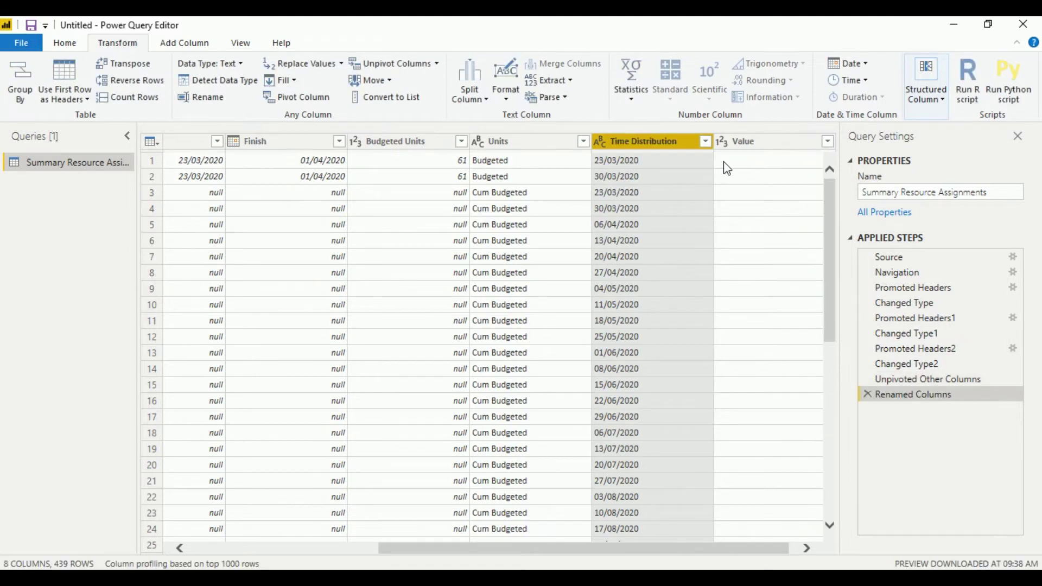
# Rename the Value column as Material Units
pyautogui.doubleClick(764, 138)
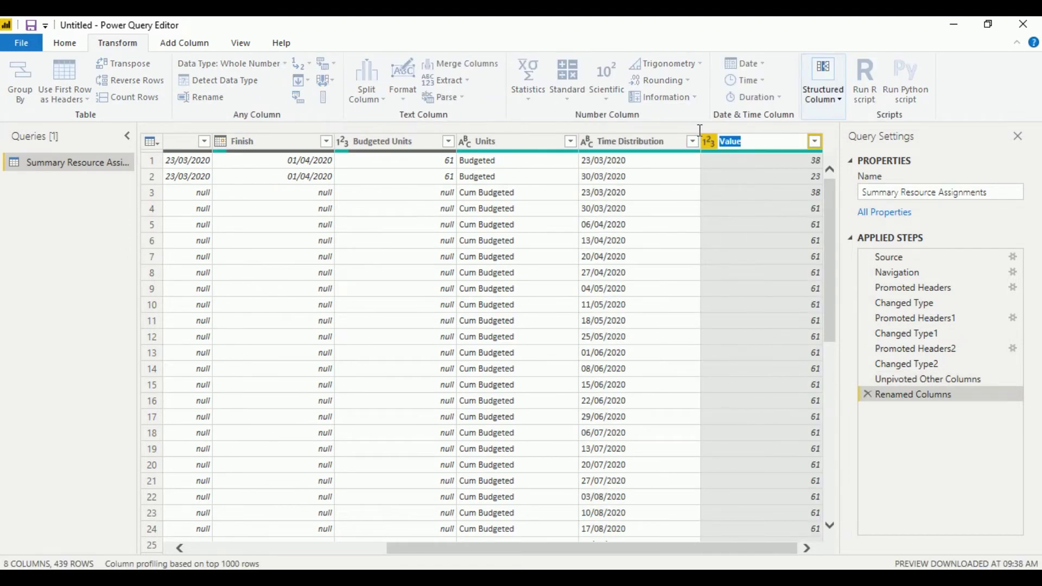
pyautogui.write('Material Units')
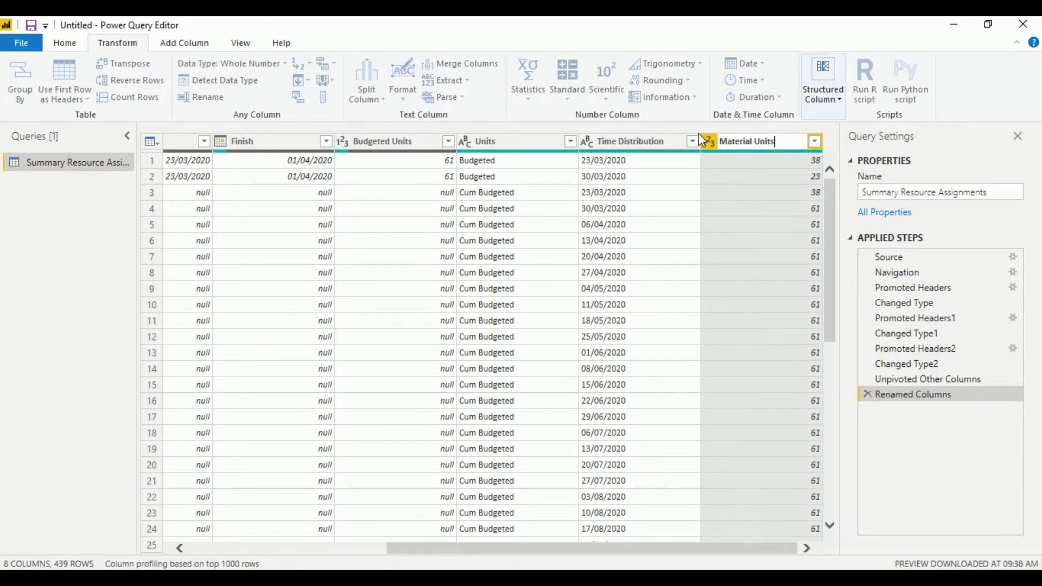
pyautogui.press('Return')
# Set the Time Distribution column's data type to Date and apply the query changes to the report
pyautogui.click(631, 142)
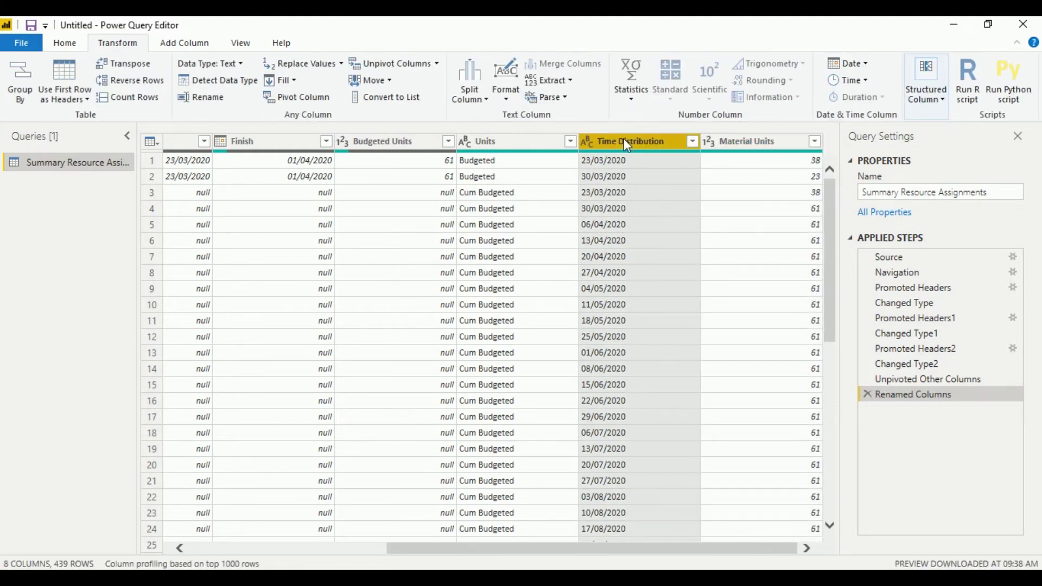
pyautogui.click(224, 63)
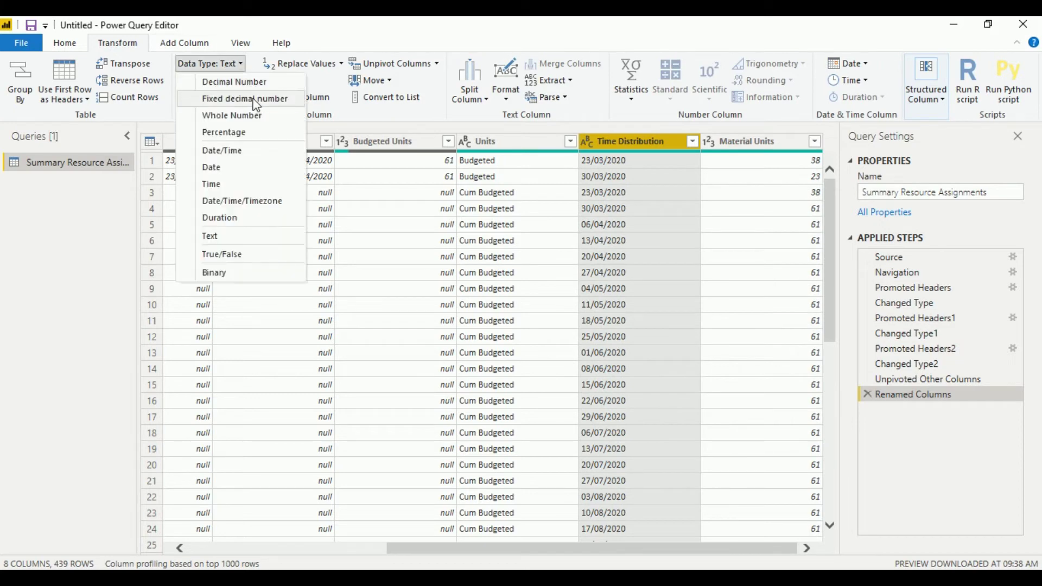
pyautogui.click(242, 168)
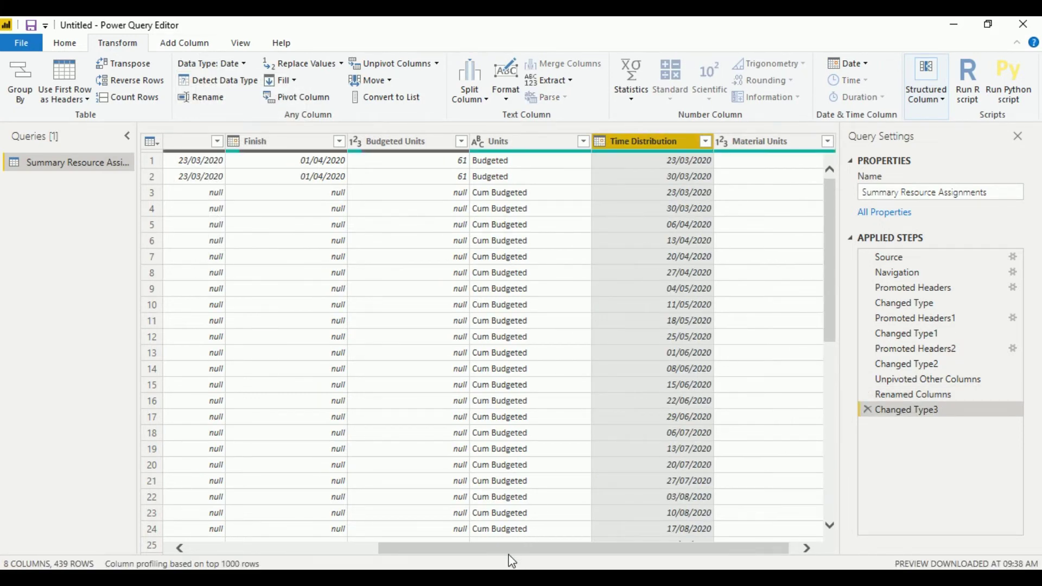
pyautogui.moveTo(496, 546); pyautogui.dragTo(655, 534)
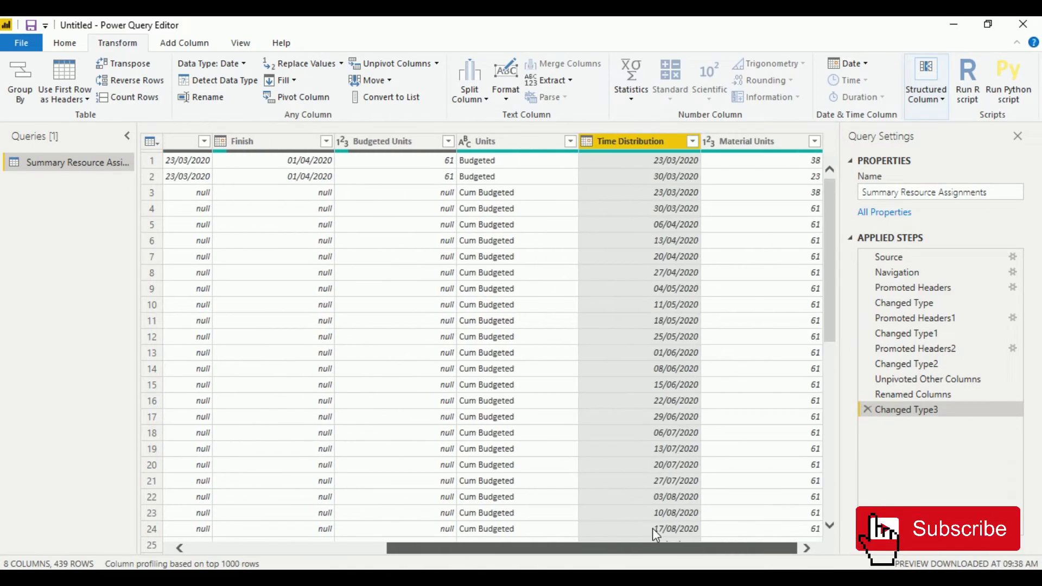
pyautogui.click(66, 47)
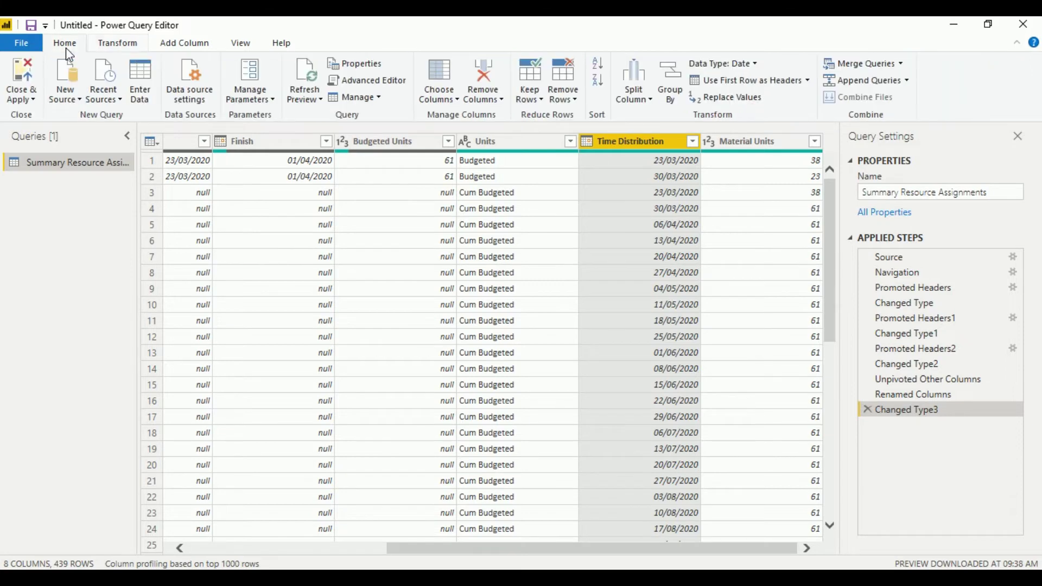
pyautogui.click(22, 73)
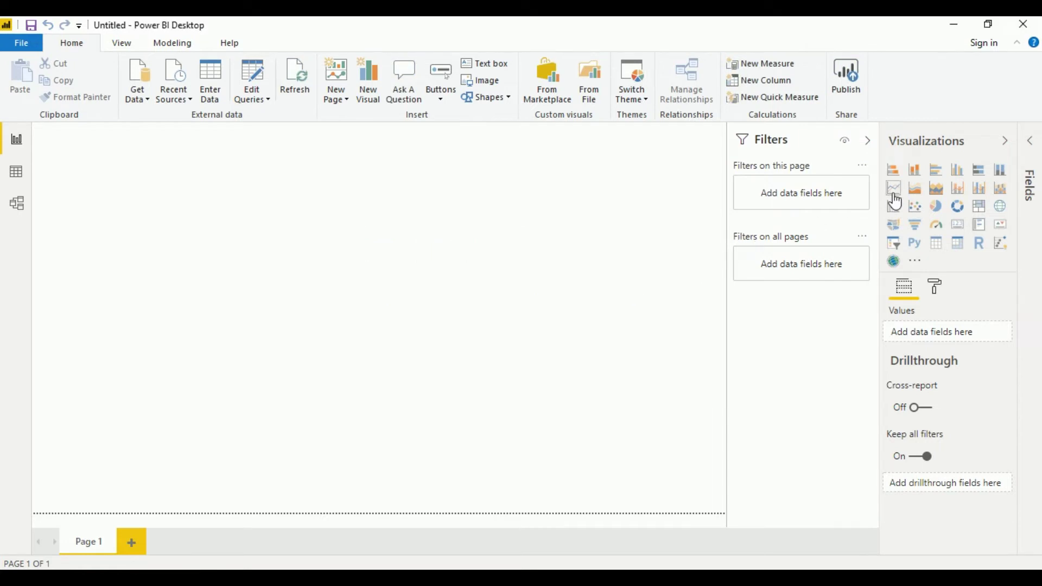
# Add a line chart to the report page and enlarge it across the page's full width
pyautogui.click(1031, 144)
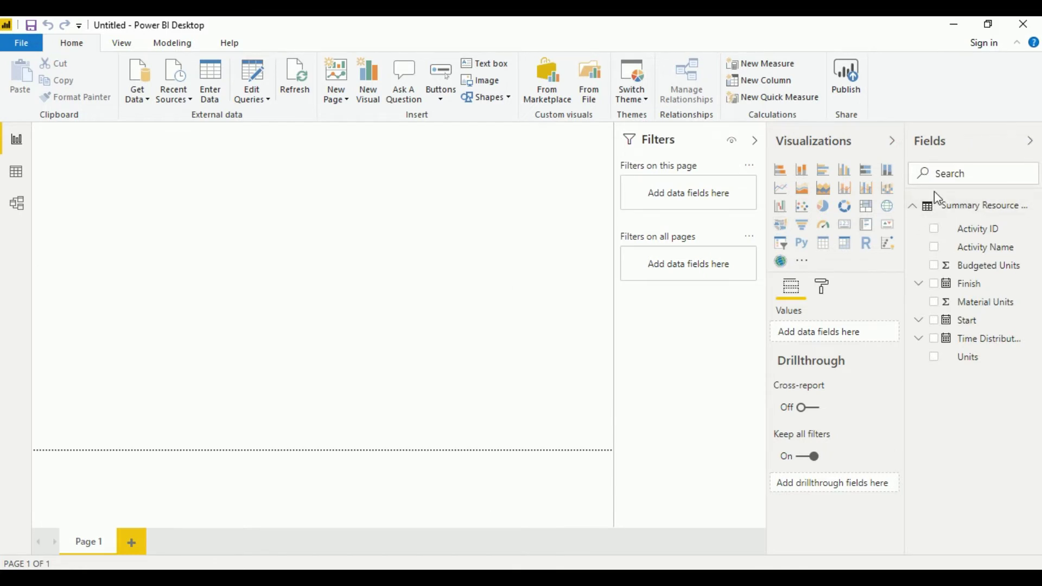
pyautogui.click(783, 189)
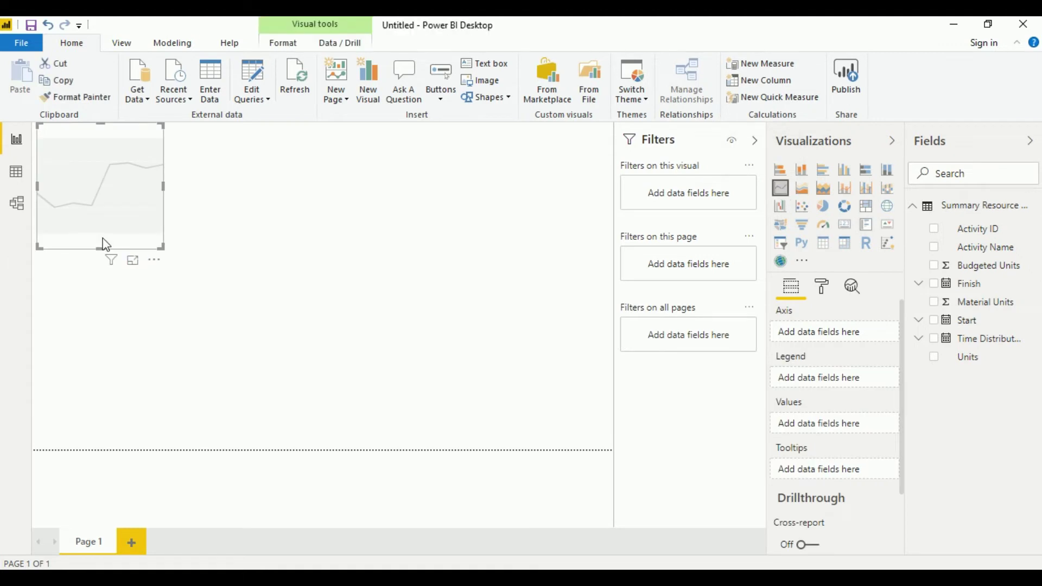
pyautogui.moveTo(159, 248); pyautogui.dragTo(619, 407)
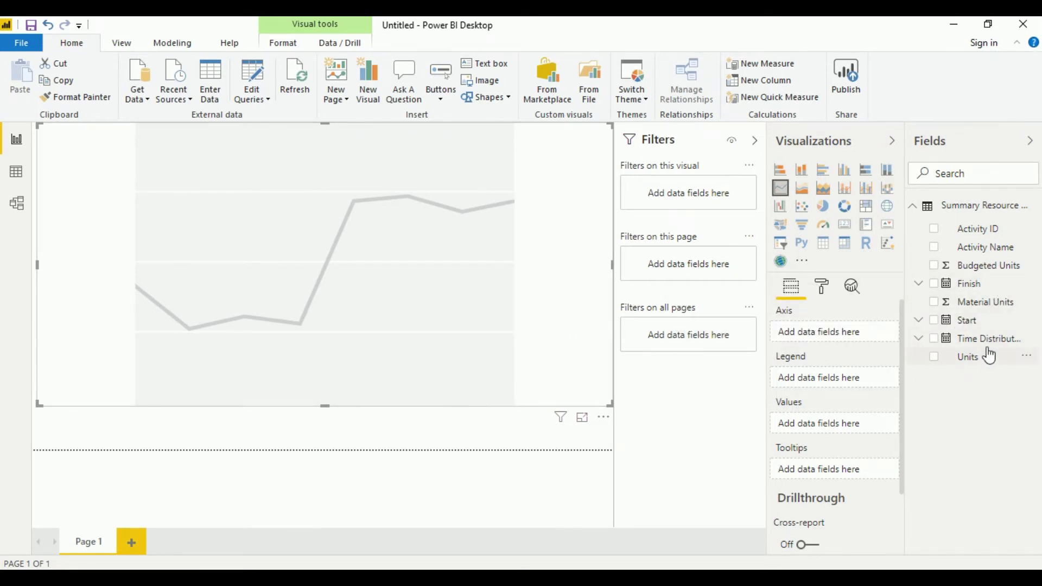
# Assign Time Distribution to the line chart's axis and Material Units to its values
pyautogui.moveTo(989, 342); pyautogui.dragTo(817, 335)
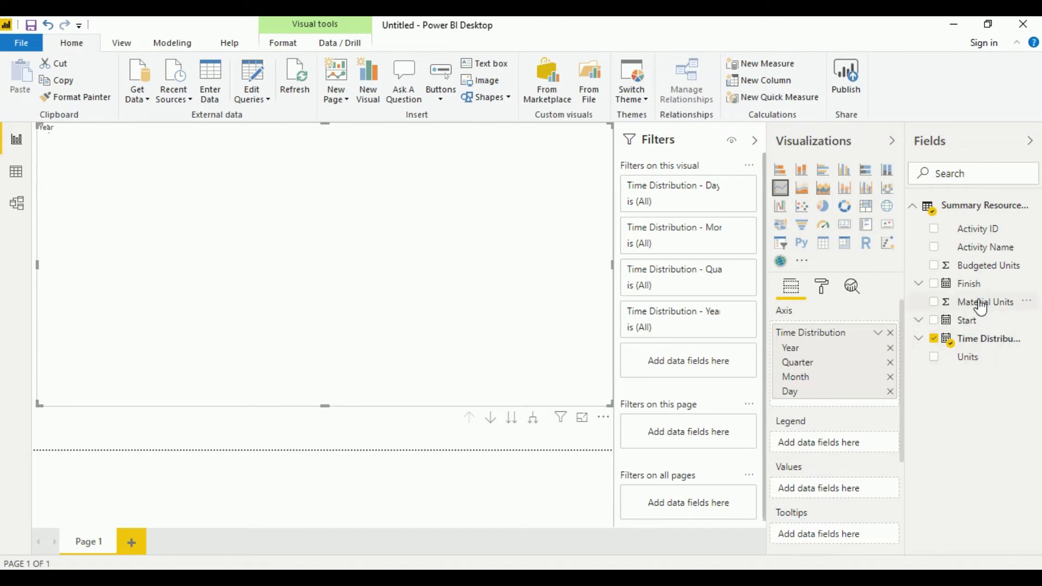
pyautogui.moveTo(979, 304); pyautogui.dragTo(826, 489)
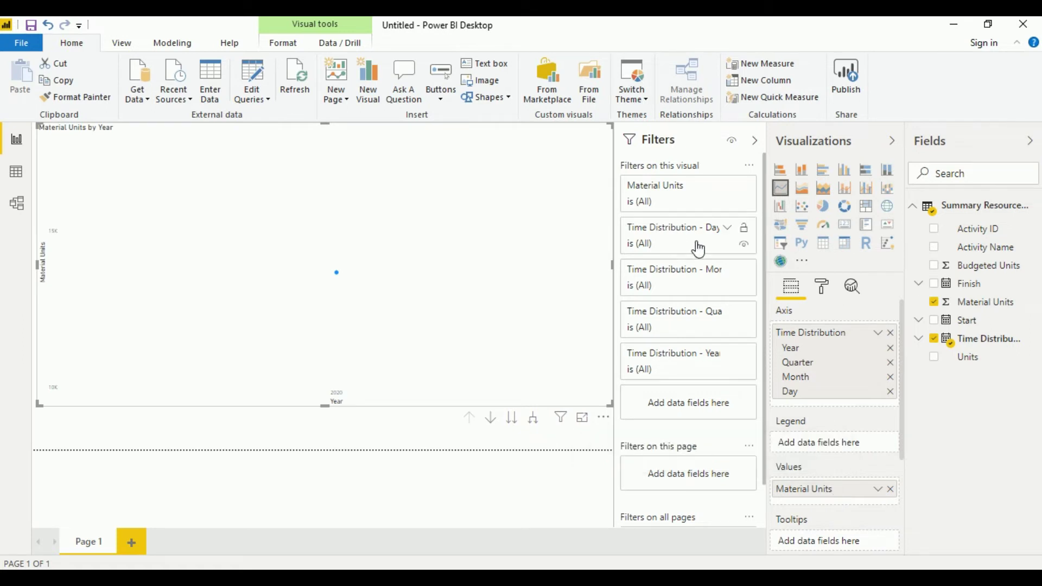
pyautogui.click(685, 194)
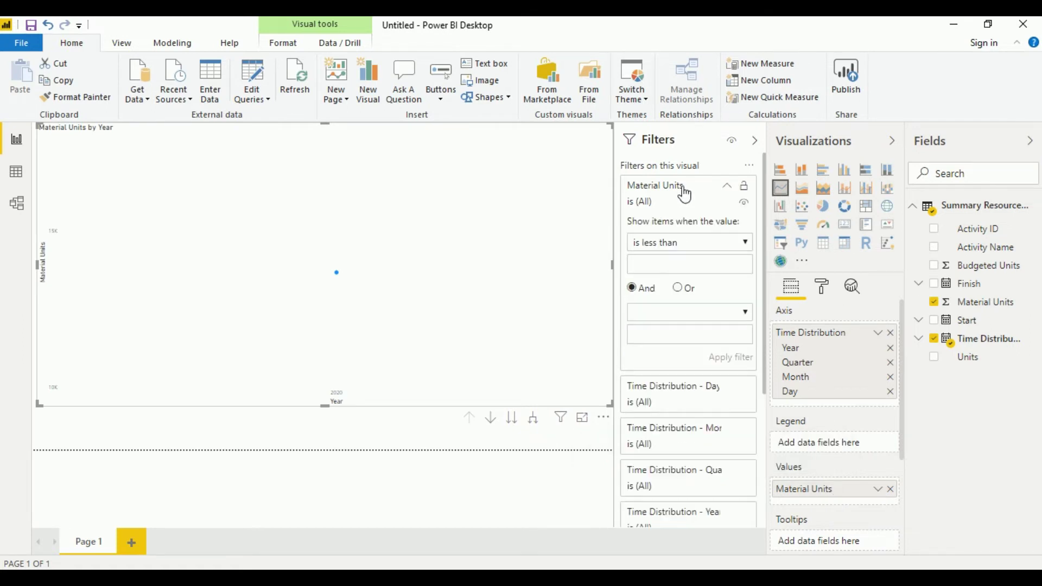
pyautogui.click(685, 194)
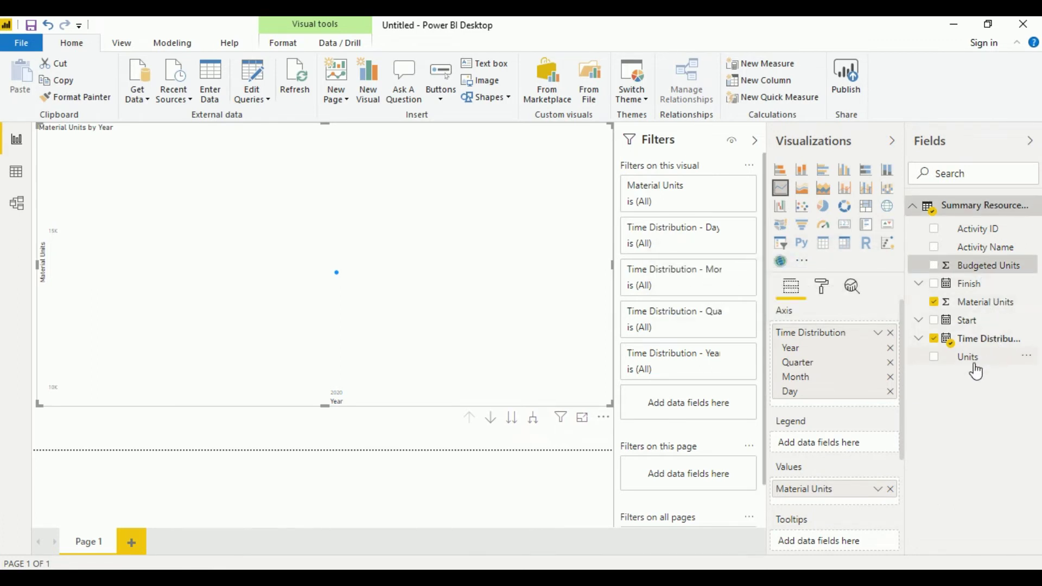
# Review the Units entries in the data table and filter the line chart by Units to Cum Budgeted only
pyautogui.click(27, 172)
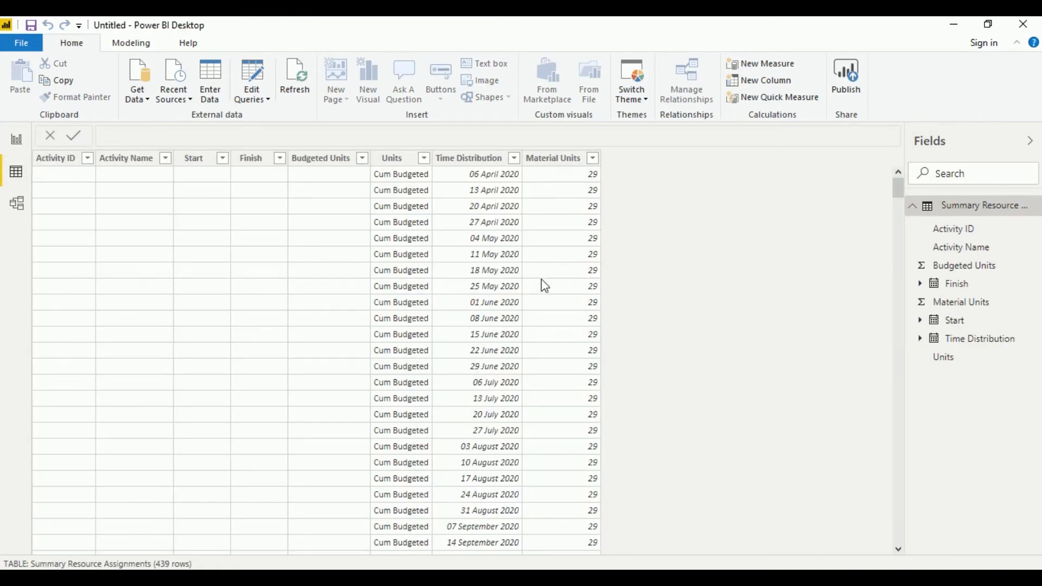
pyautogui.click(391, 161)
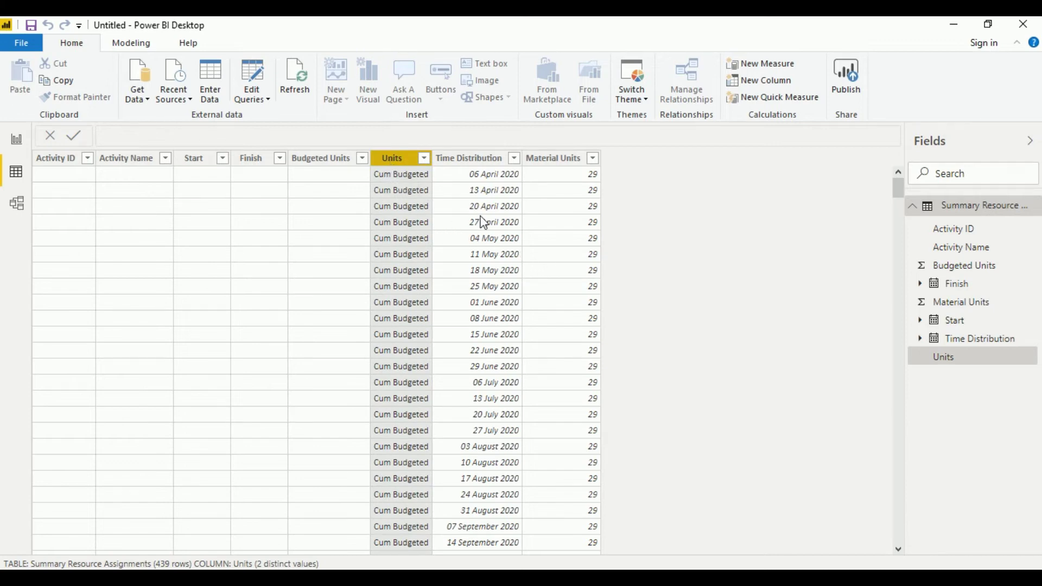
pyautogui.scroll(-15, 483, 223)
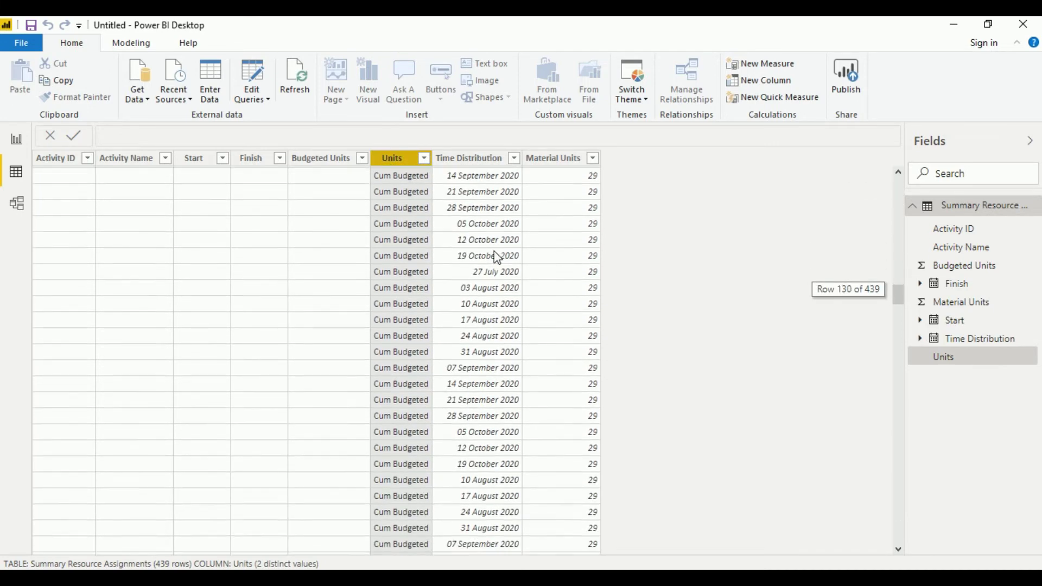
pyautogui.scroll(-20, 497, 256)
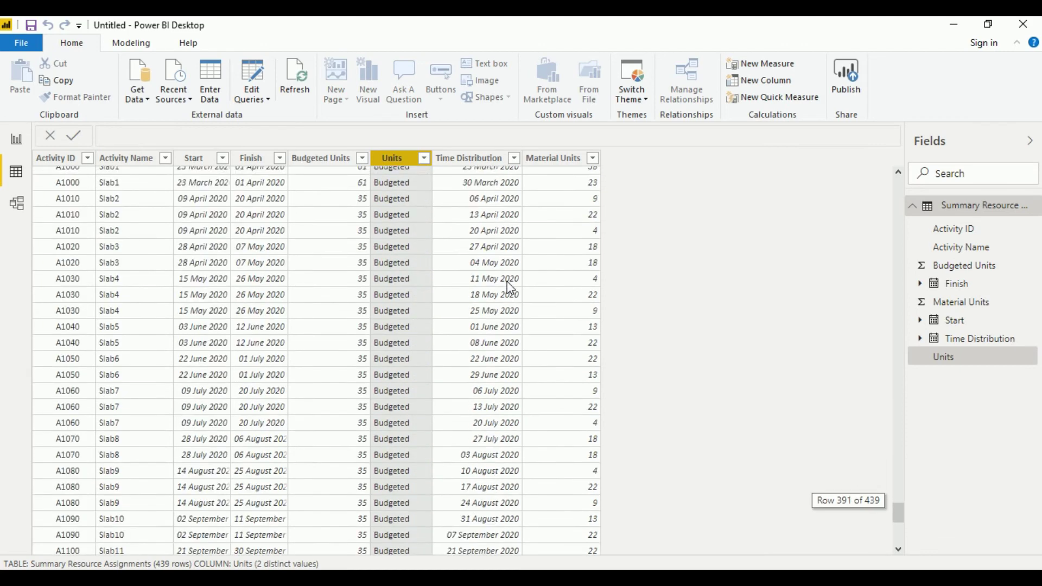
pyautogui.scroll(-3, 510, 288)
pyautogui.click(16, 139)
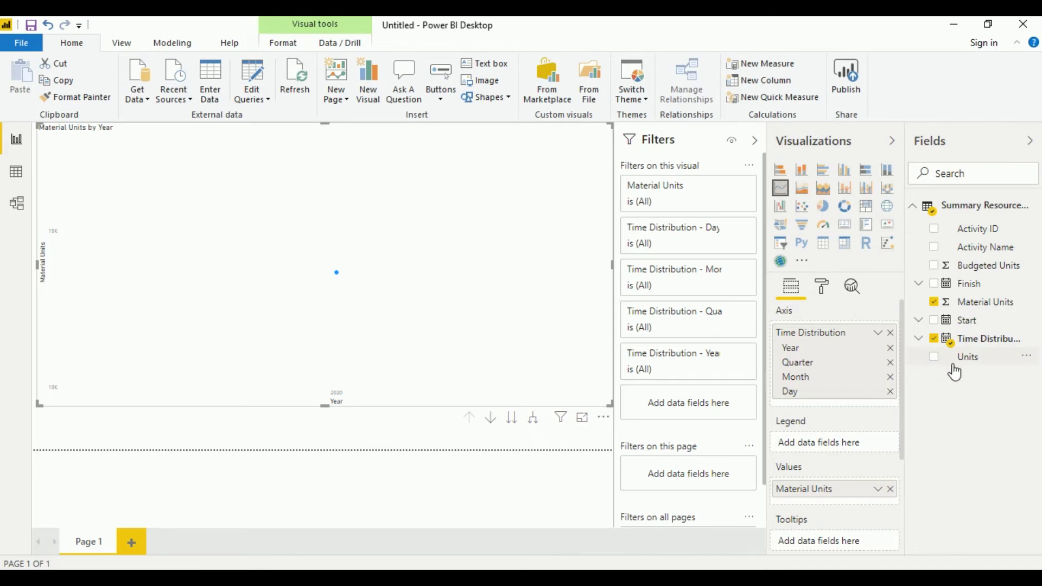
pyautogui.moveTo(955, 358); pyautogui.dragTo(703, 416)
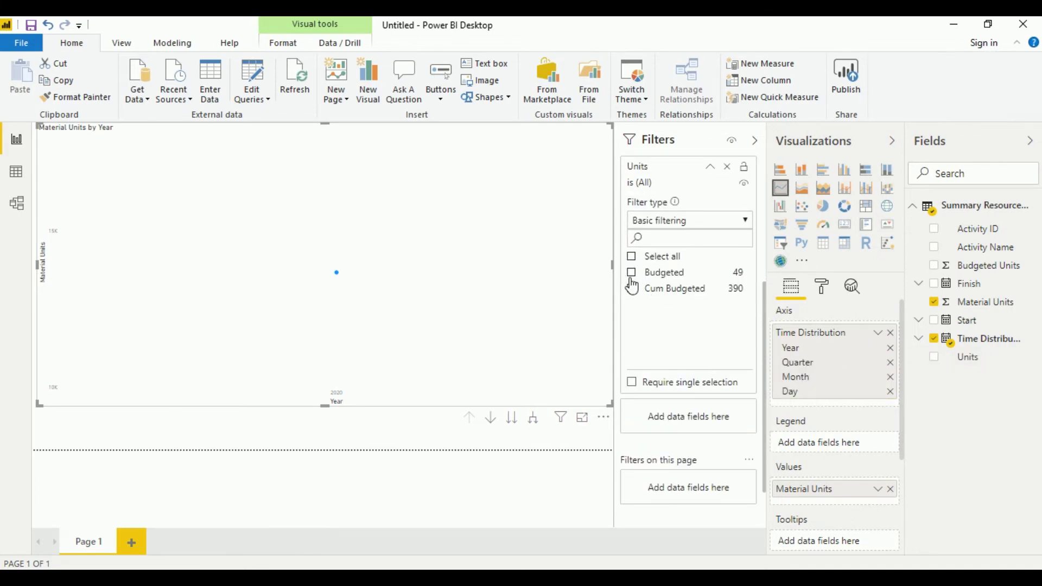
pyautogui.click(632, 289)
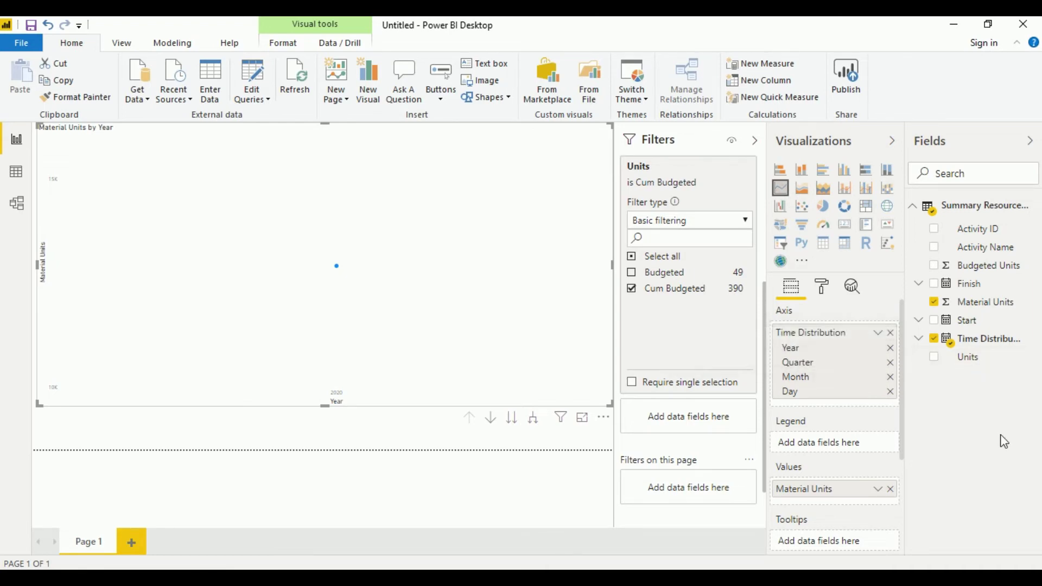
# Check the Units rows in the data table again and expand the chart's date hierarchy down to Day level
pyautogui.click(16, 171)
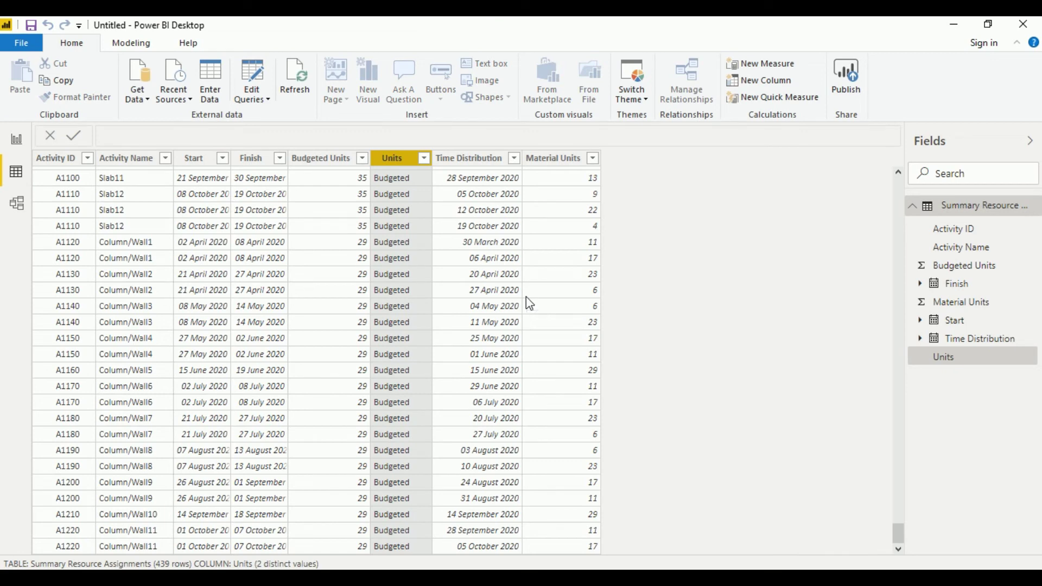
pyautogui.scroll(15, 747, 375)
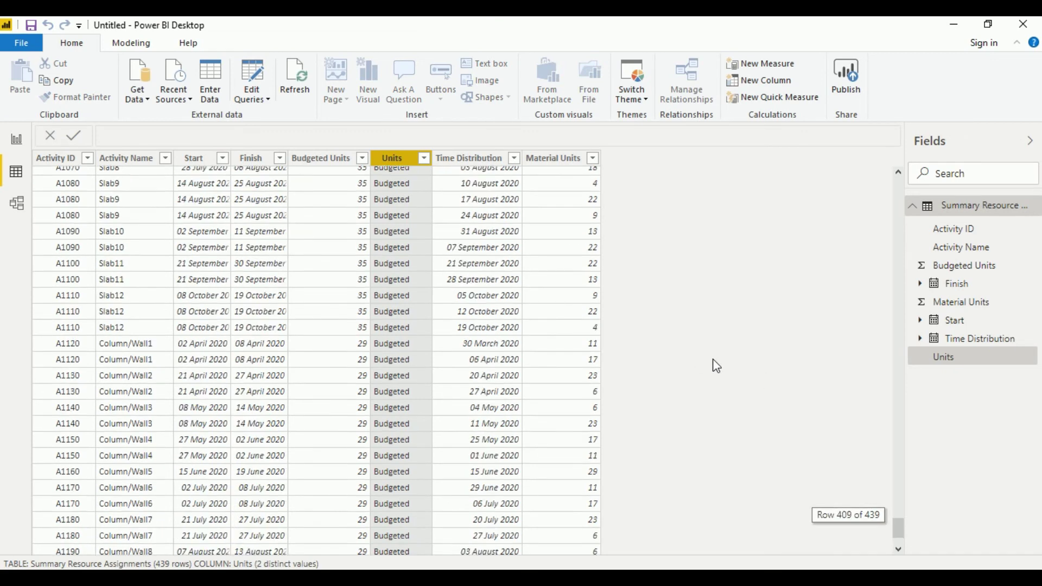
pyautogui.scroll(15, 717, 366)
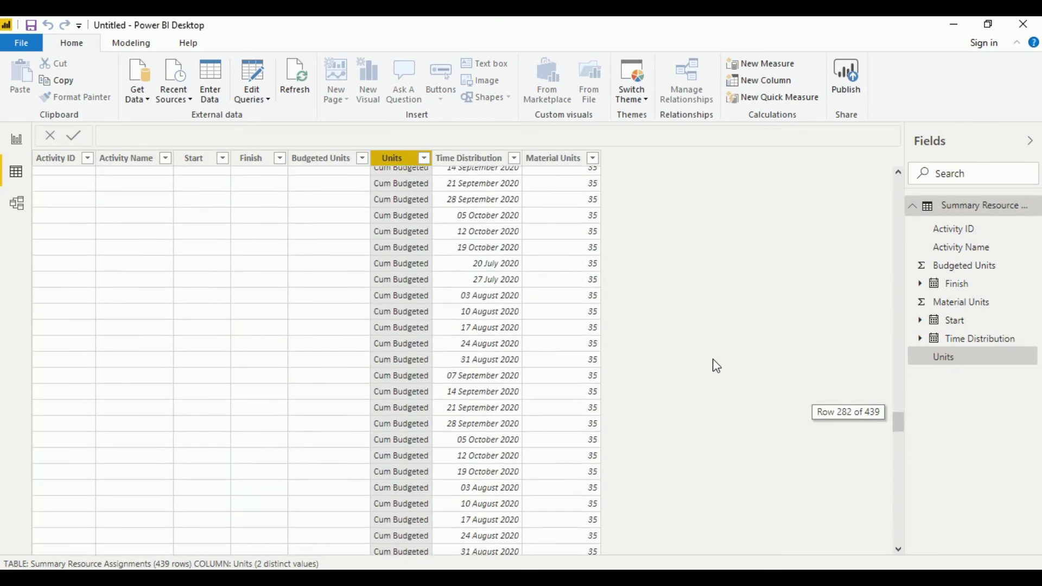
pyautogui.scroll(3, 717, 366)
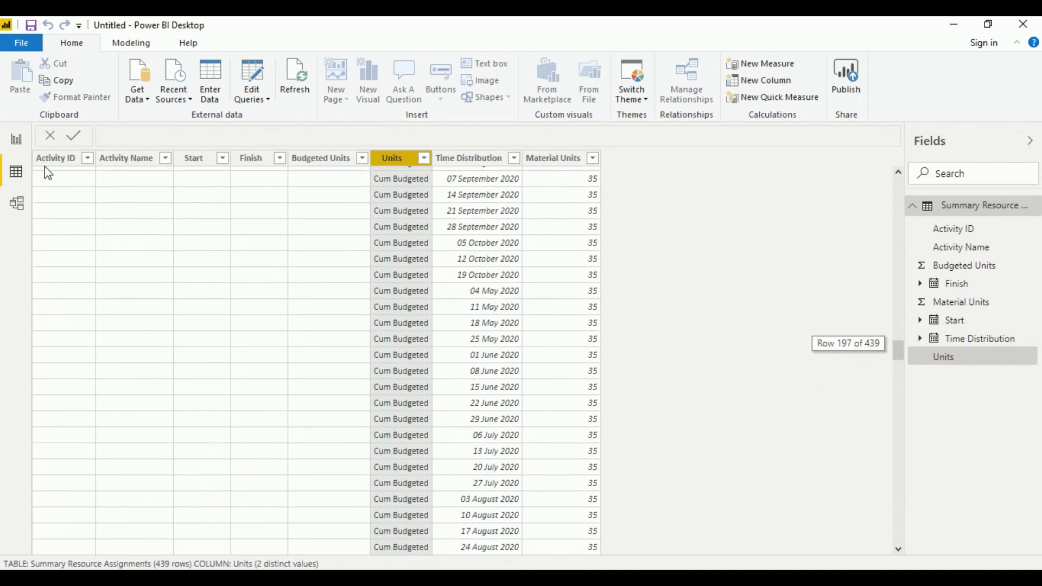
pyautogui.click(16, 139)
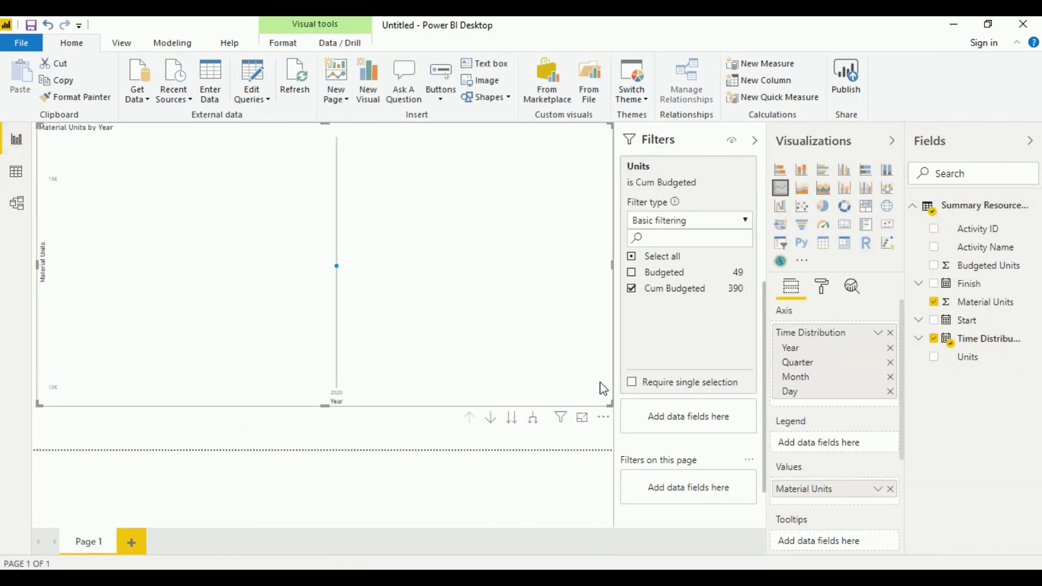
pyautogui.click(533, 420)
pyautogui.click(537, 428)
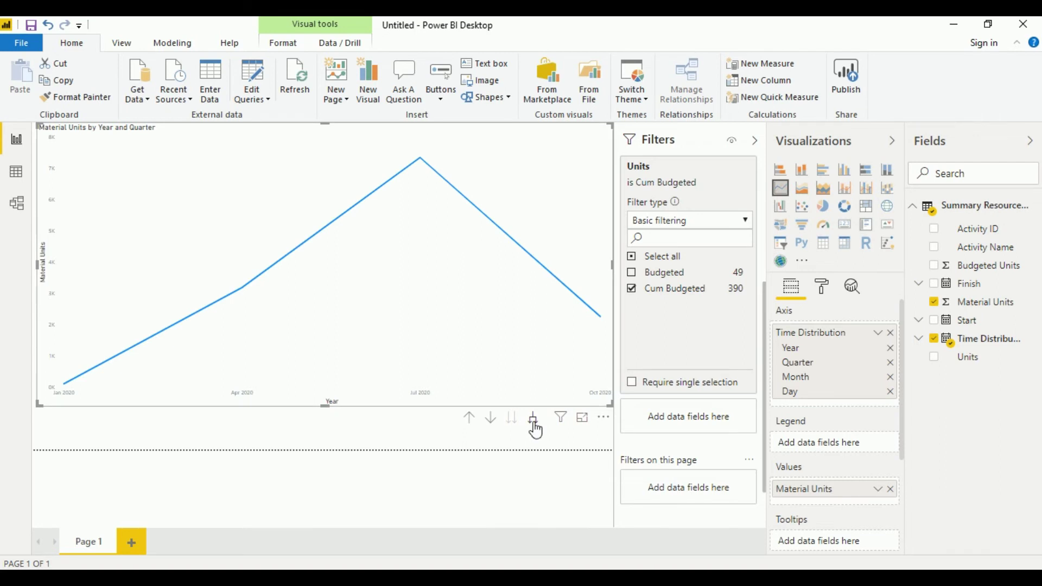
pyautogui.click(535, 428)
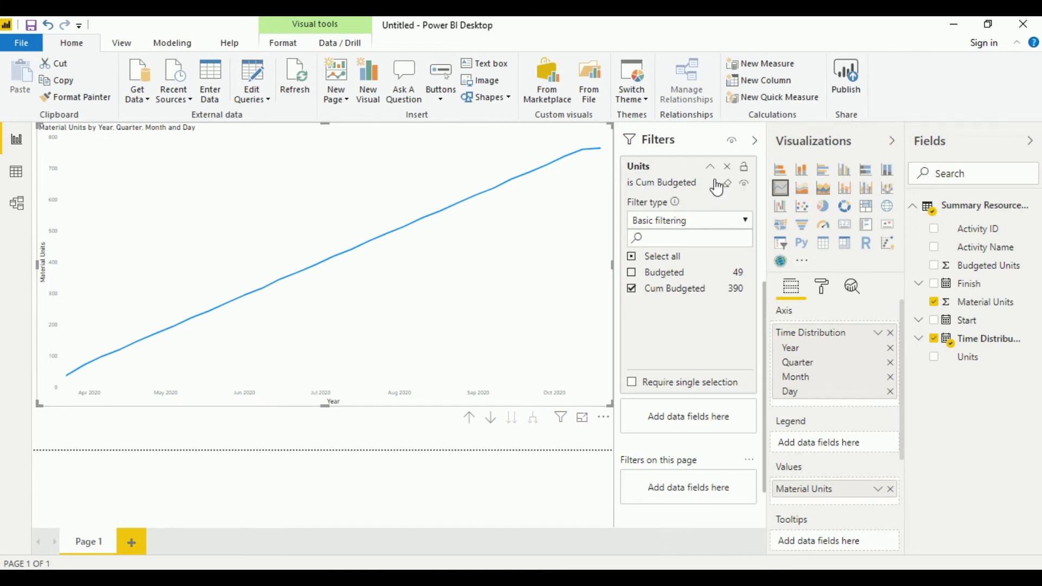
# Collapse the filters and switch the chart's axis from the date hierarchy to the plain Time Distribution dates
pyautogui.click(754, 141)
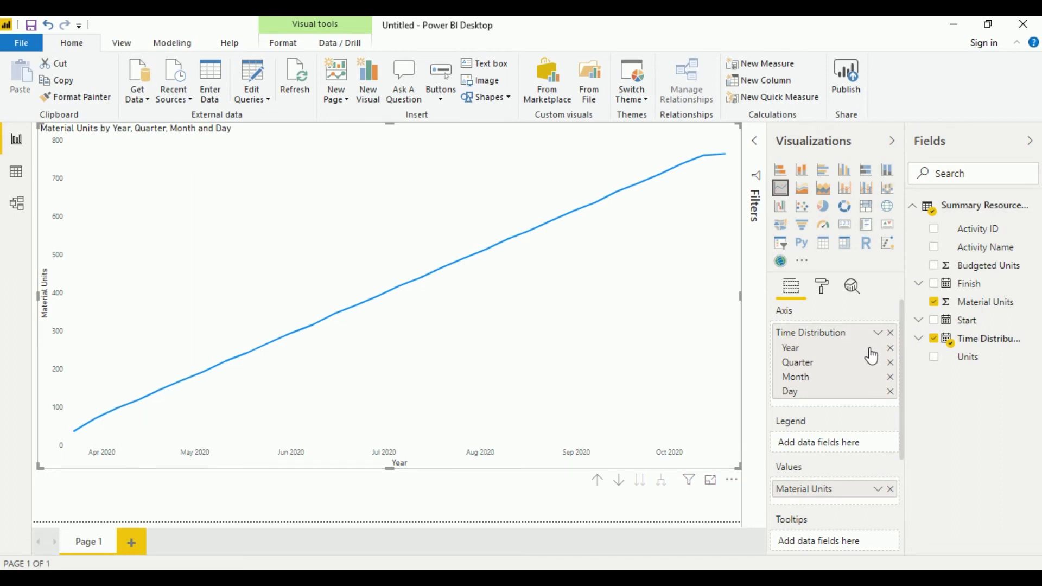
pyautogui.rightClick(822, 337)
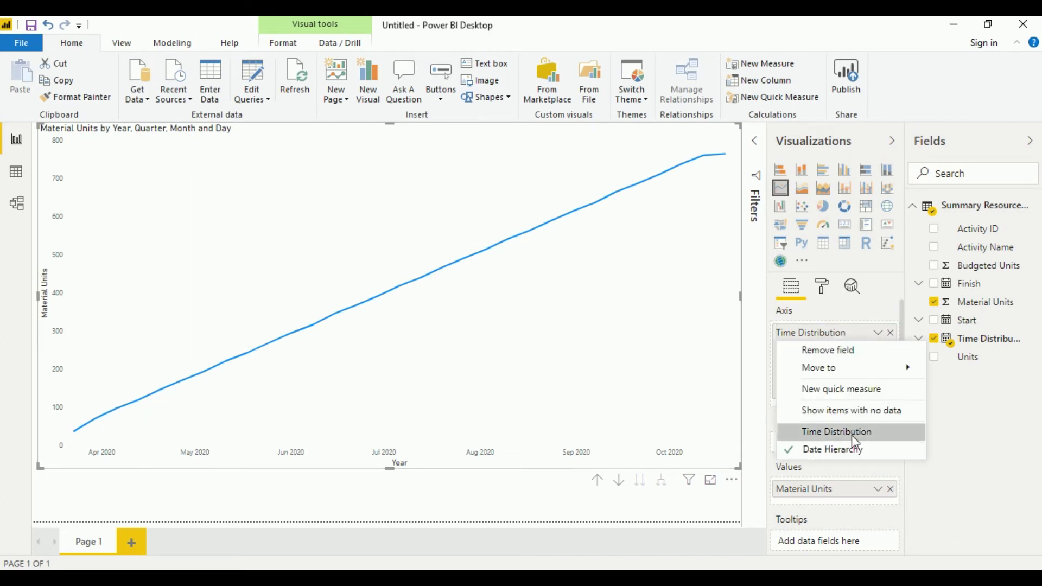
pyautogui.click(865, 433)
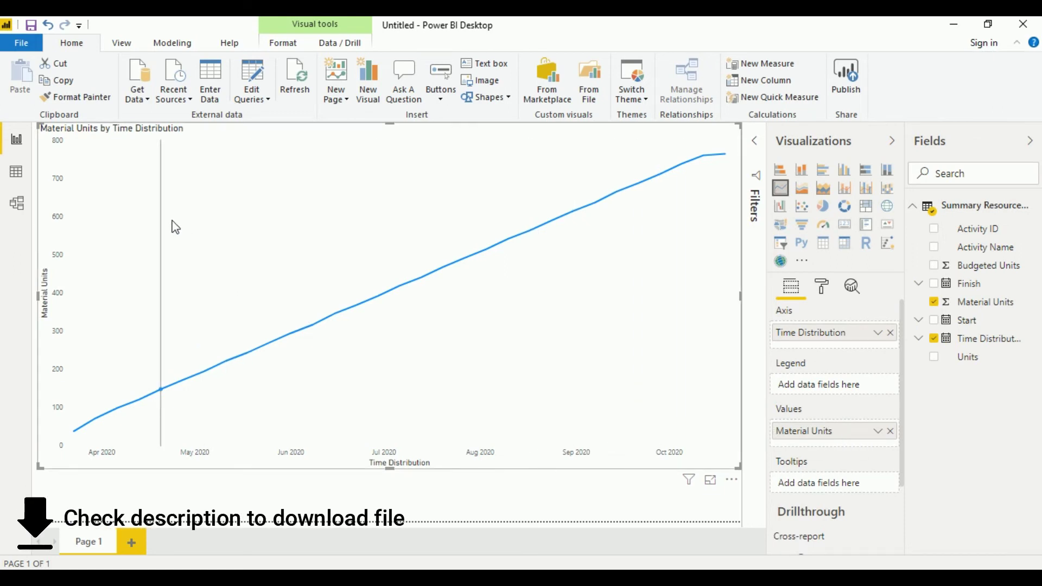
# Inspect a data point on the cumulative curve and shrink the chart to about half the page width
pyautogui.moveTo(175, 226)
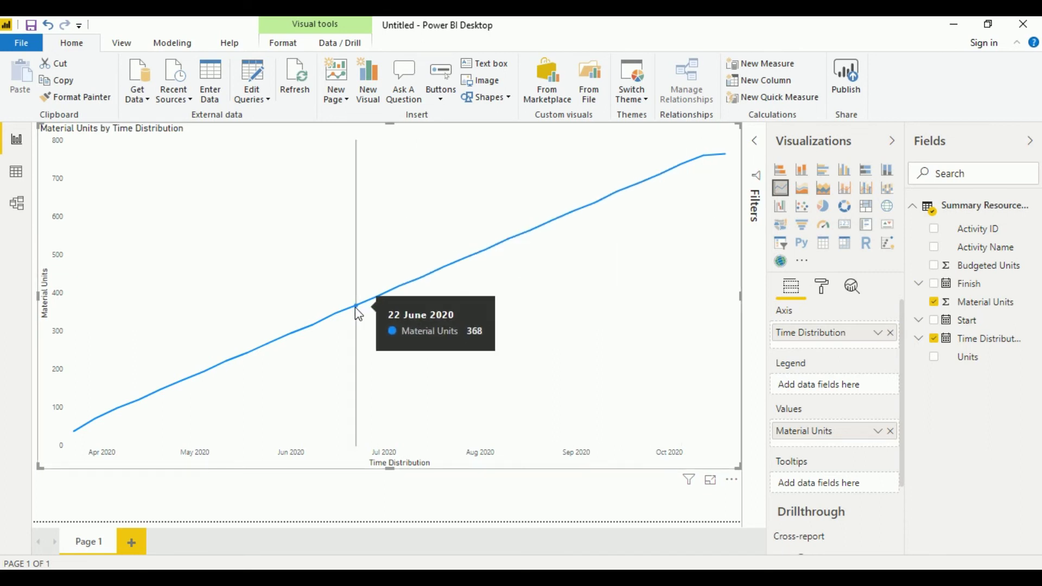
pyautogui.click(400, 492)
pyautogui.click(358, 470)
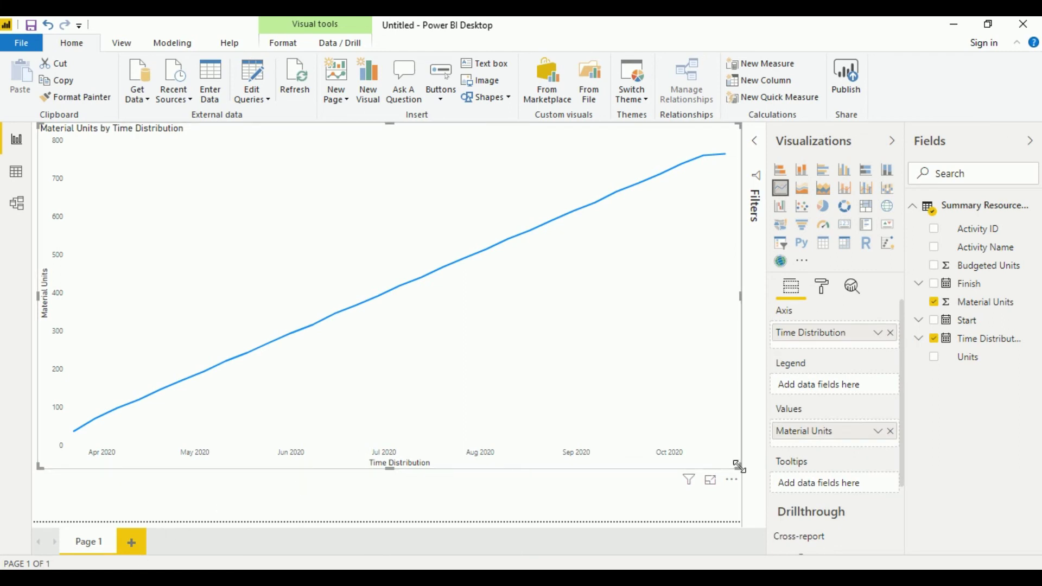
pyautogui.moveTo(736, 470); pyautogui.dragTo(413, 347)
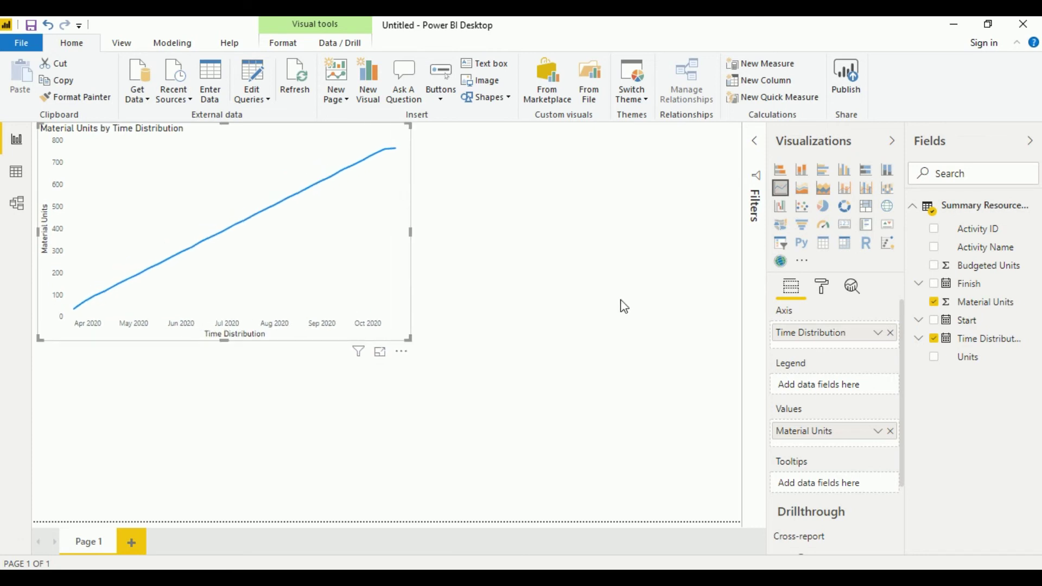
# Add a clustered column chart below the line chart with Time Distribution as the axis and Material Units as the value
pyautogui.click(624, 306)
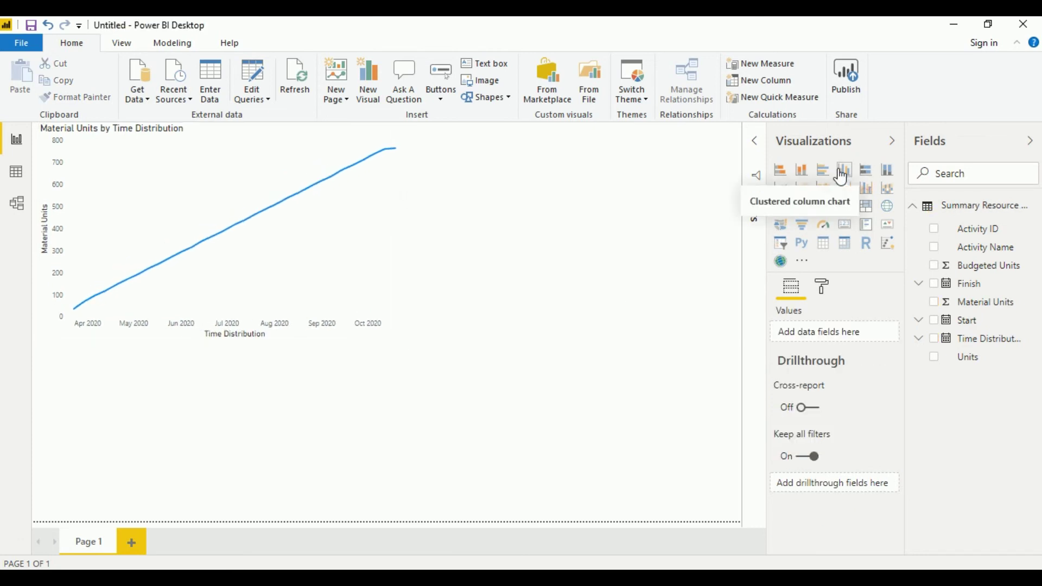
pyautogui.click(842, 177)
pyautogui.moveTo(254, 490); pyautogui.dragTo(321, 500)
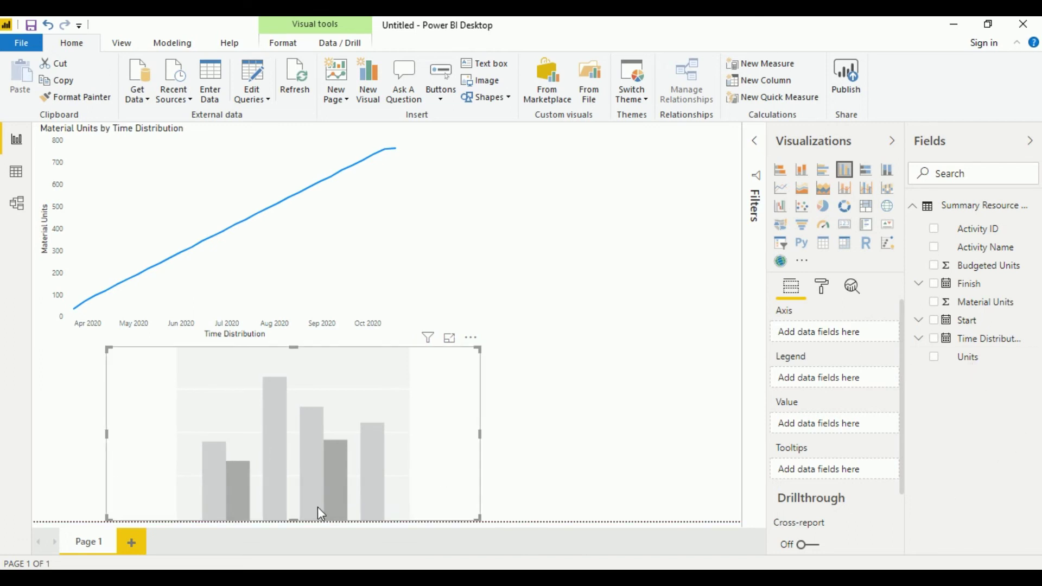
pyautogui.moveTo(993, 339); pyautogui.dragTo(867, 336)
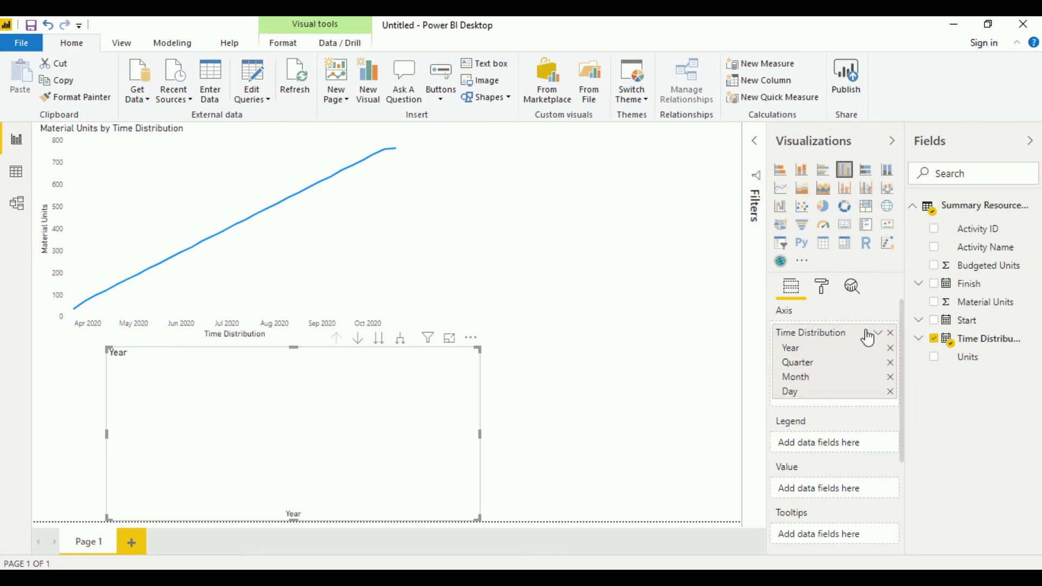
pyautogui.moveTo(1003, 317); pyautogui.dragTo(850, 494)
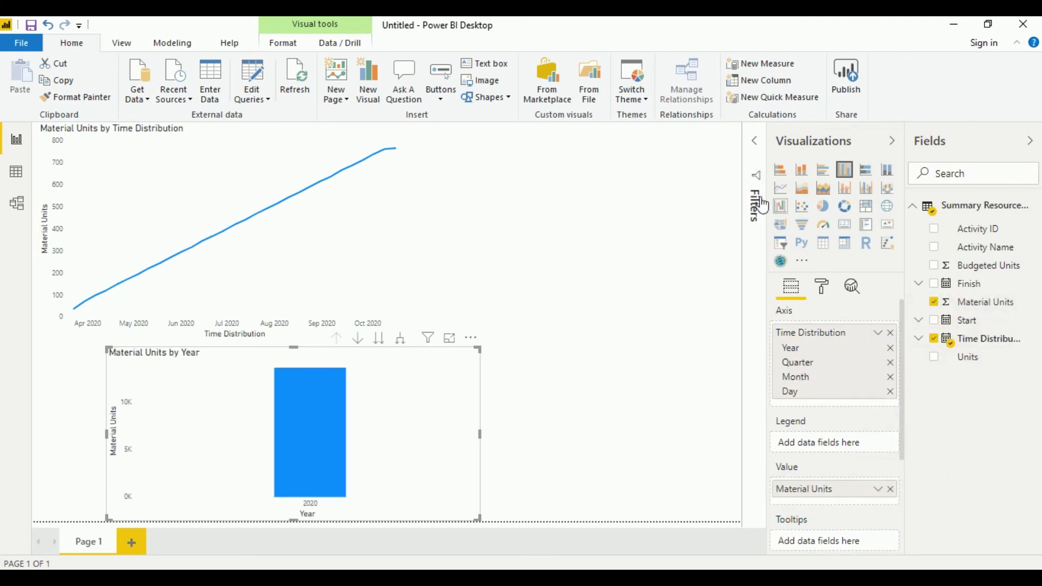
# Filter the column chart by Units to Budgeted only
pyautogui.click(759, 152)
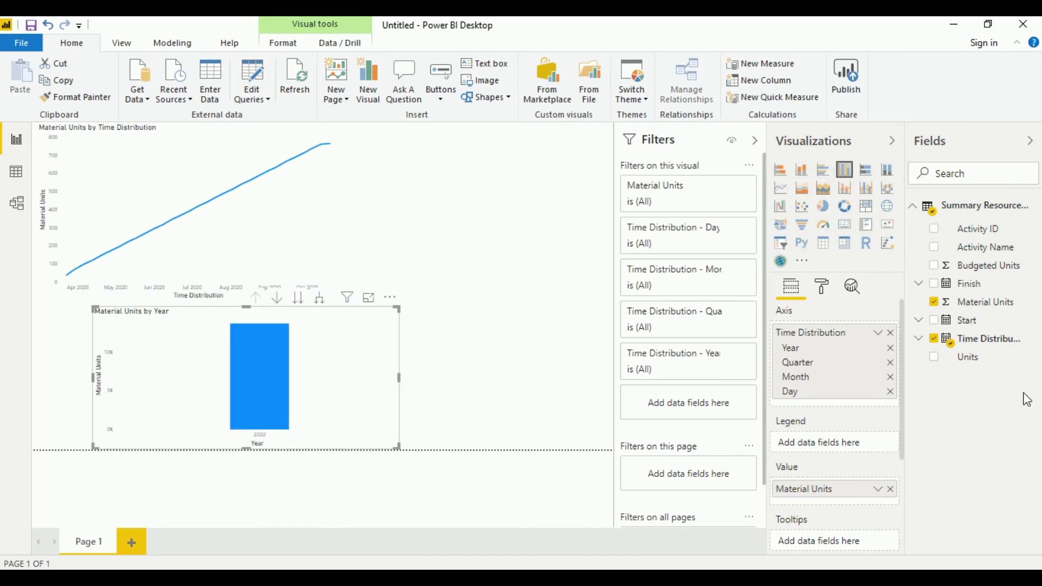
pyautogui.moveTo(969, 359); pyautogui.dragTo(667, 404)
pyautogui.click(641, 502)
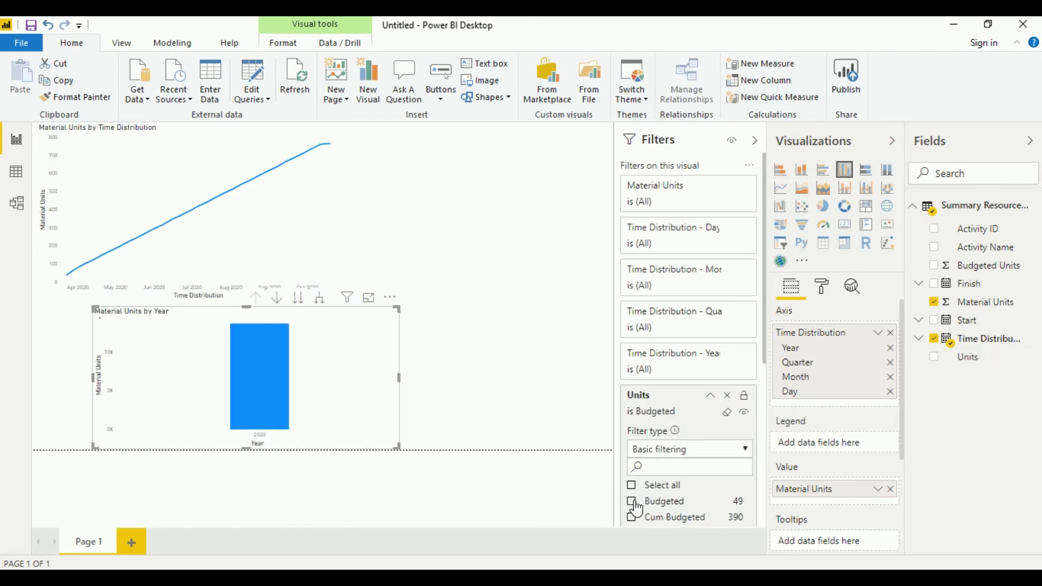
pyautogui.click(661, 401)
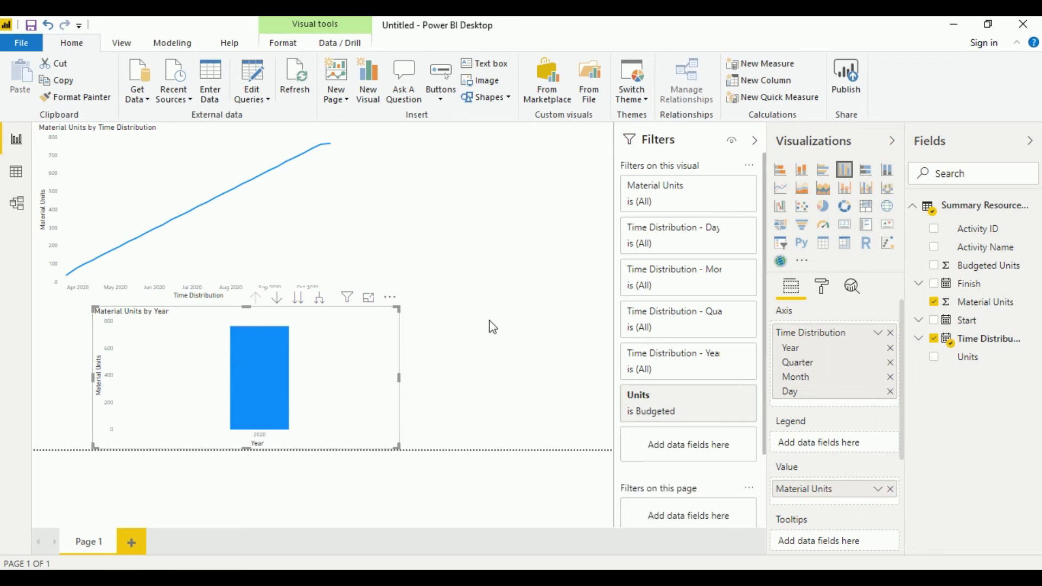
# Collapse the side panes and expand the column chart's date hierarchy down to Day level
pyautogui.click(317, 259)
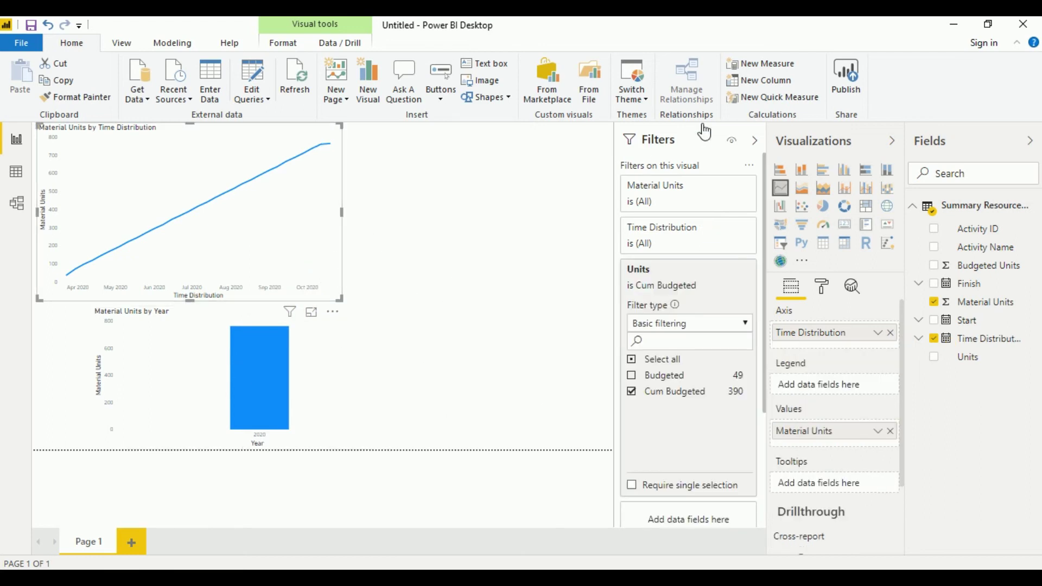
pyautogui.click(756, 144)
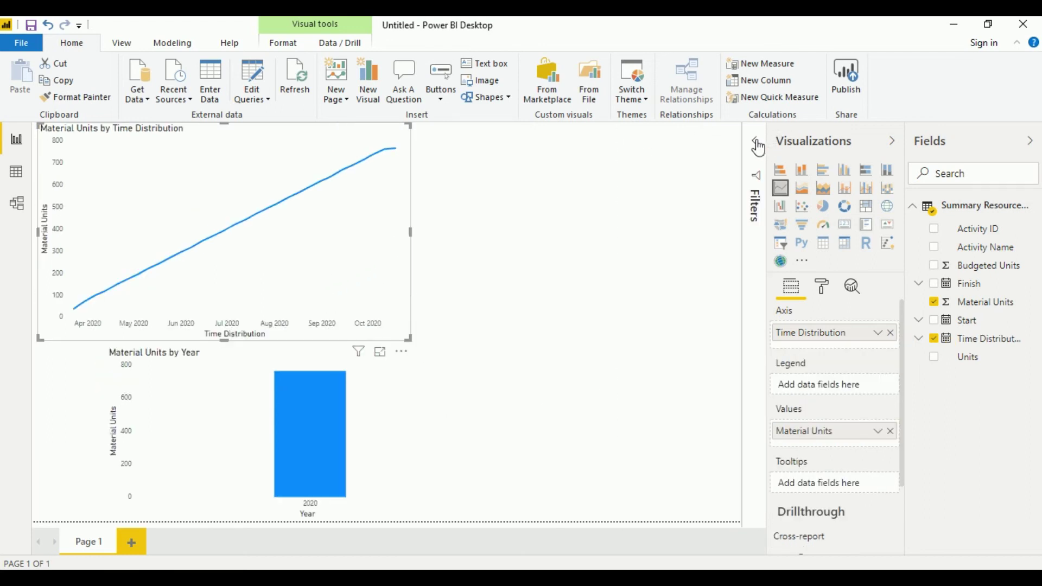
pyautogui.click(891, 142)
pyautogui.click(484, 451)
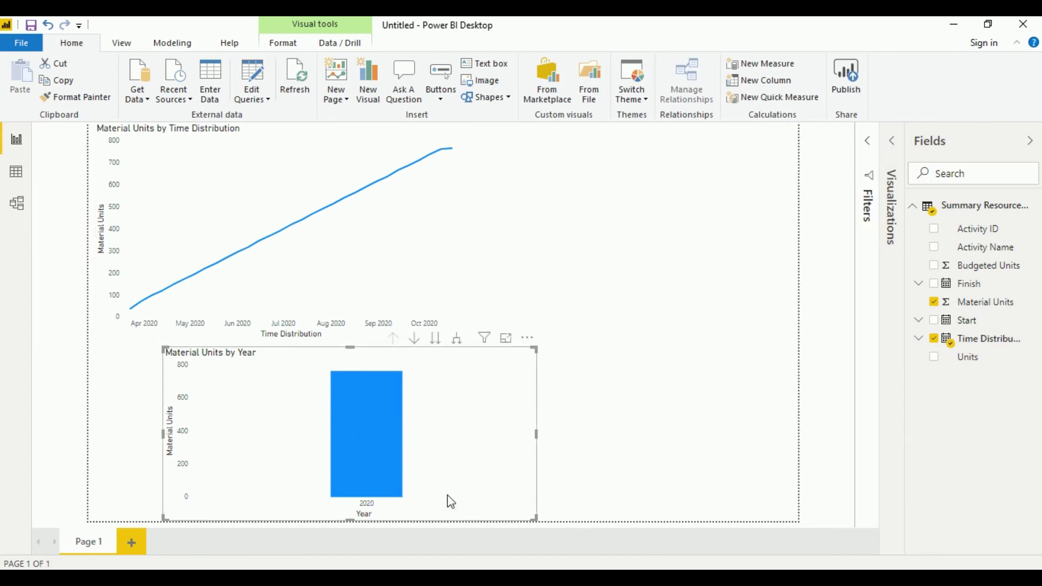
pyautogui.click(458, 342)
pyautogui.click(458, 342)
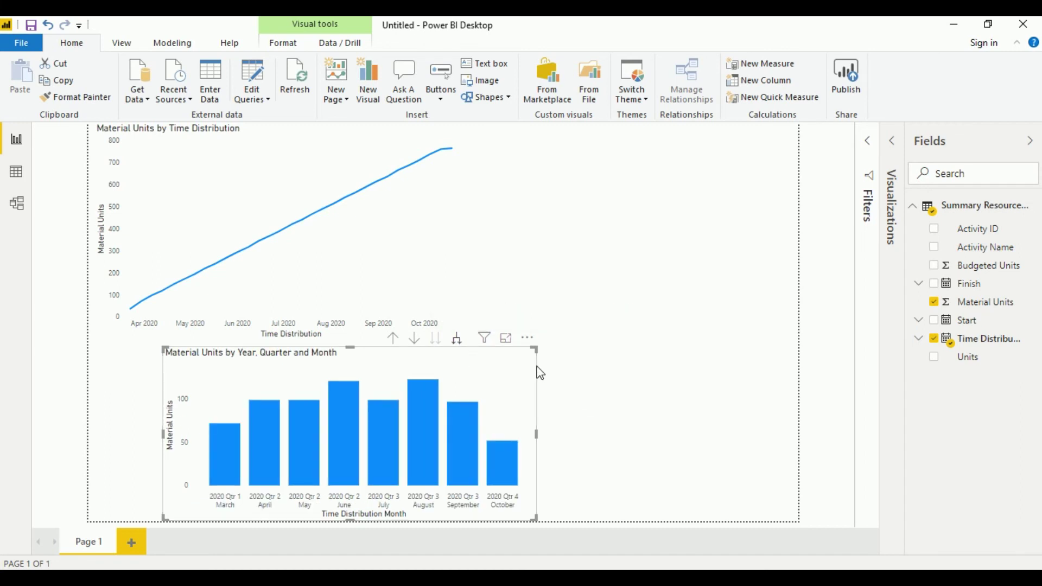
pyautogui.click(459, 339)
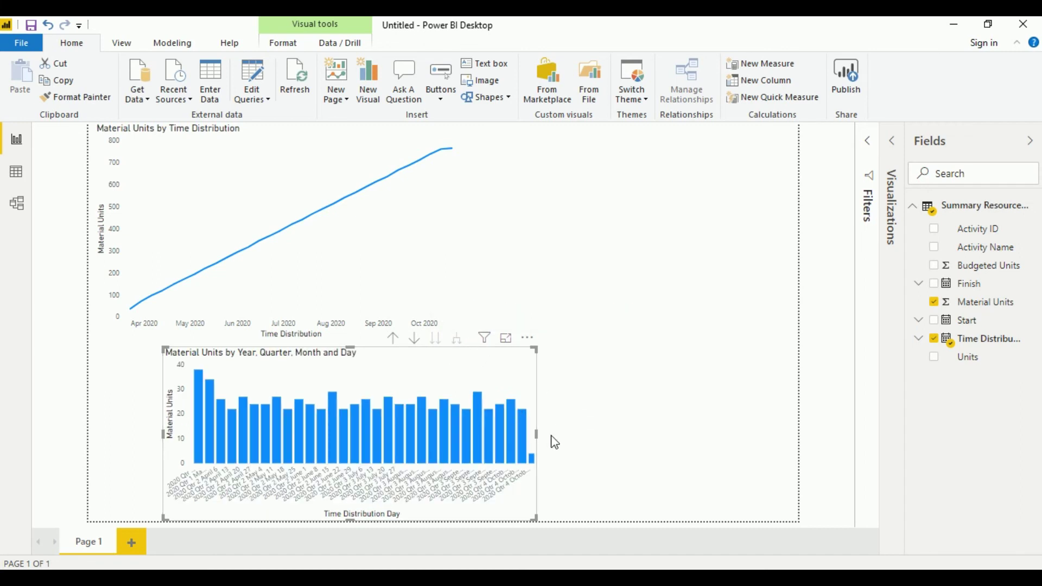
# Widen the column chart to most of the page width and drill it up to Month level
pyautogui.moveTo(538, 432); pyautogui.dragTo(740, 445)
pyautogui.click(598, 344)
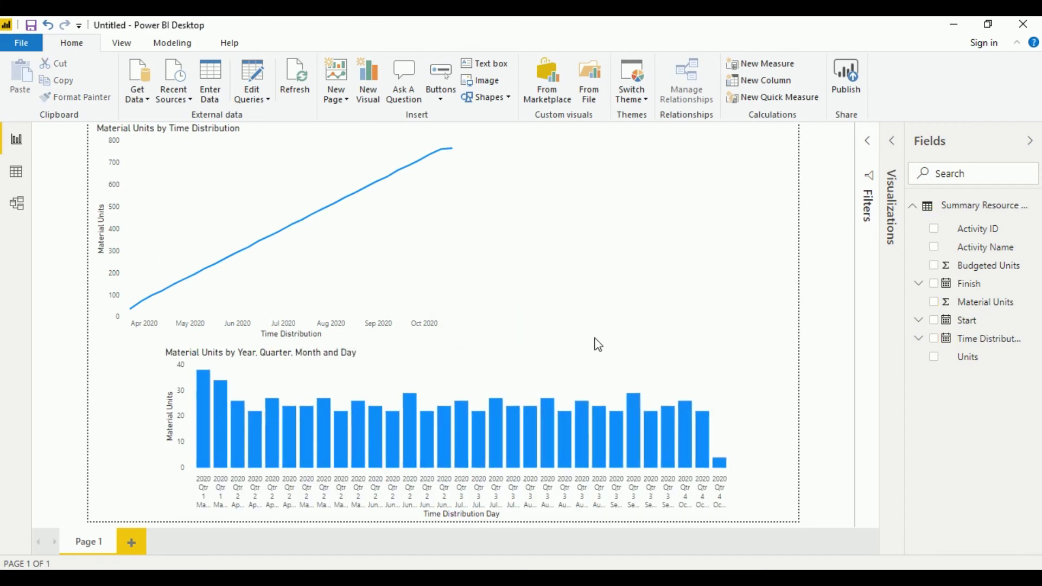
pyautogui.click(596, 353)
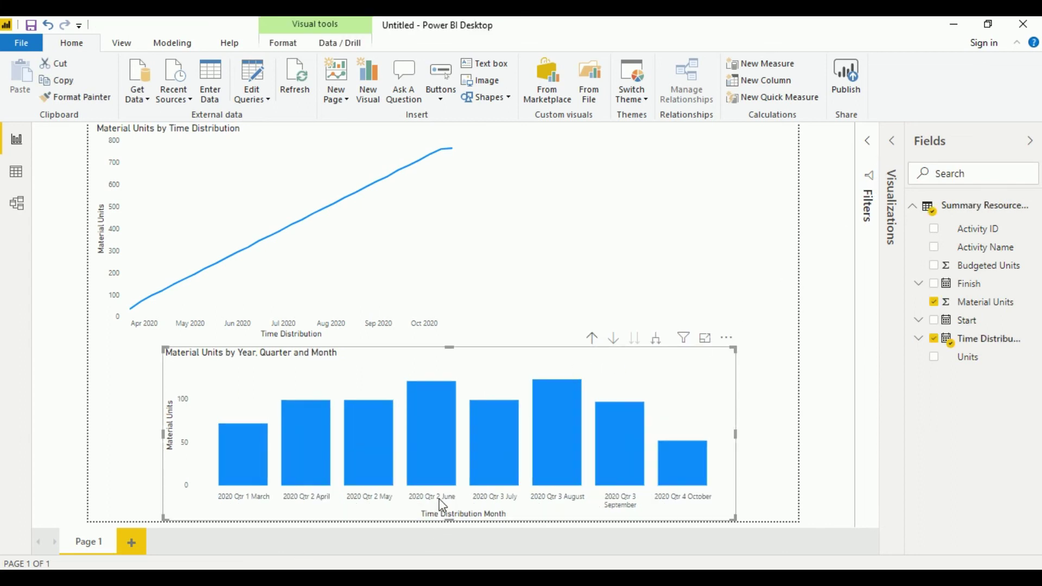
# Remove Quarter from the column chart's date hierarchy and switch its axis to the plain Time Distribution dates
pyautogui.click(868, 141)
pyautogui.click(893, 145)
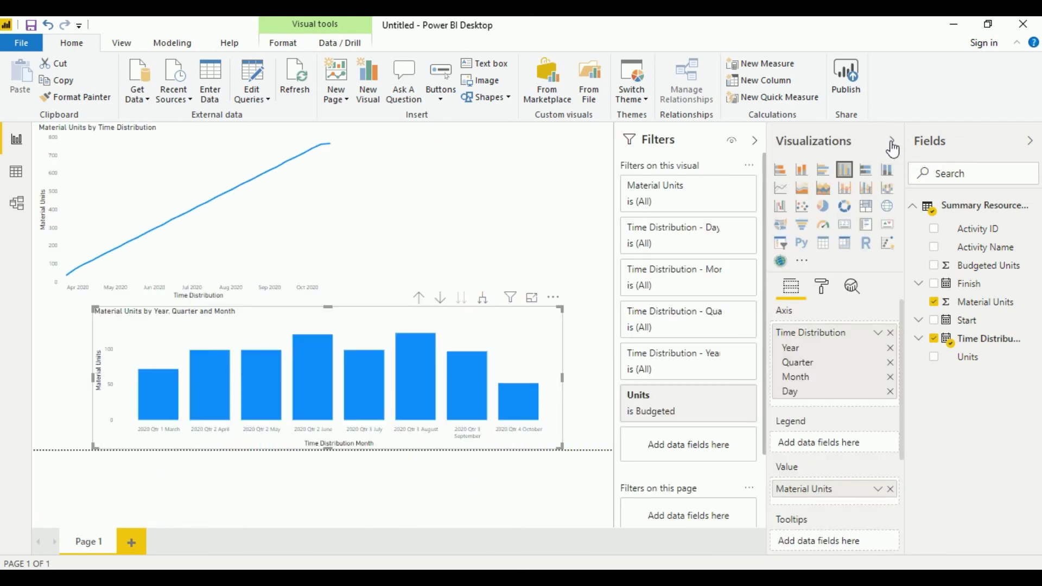
pyautogui.click(890, 362)
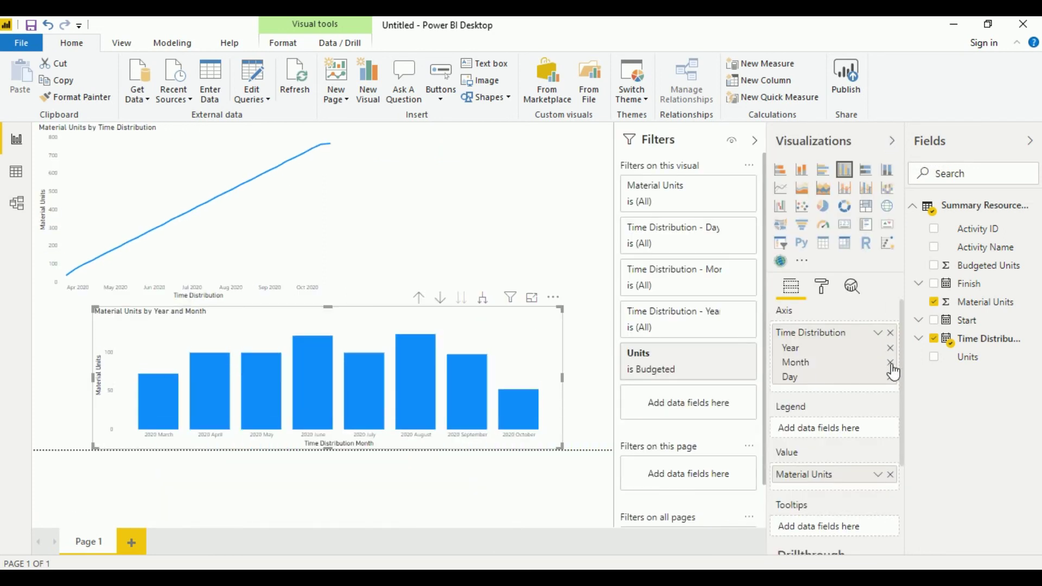
pyautogui.rightClick(815, 343)
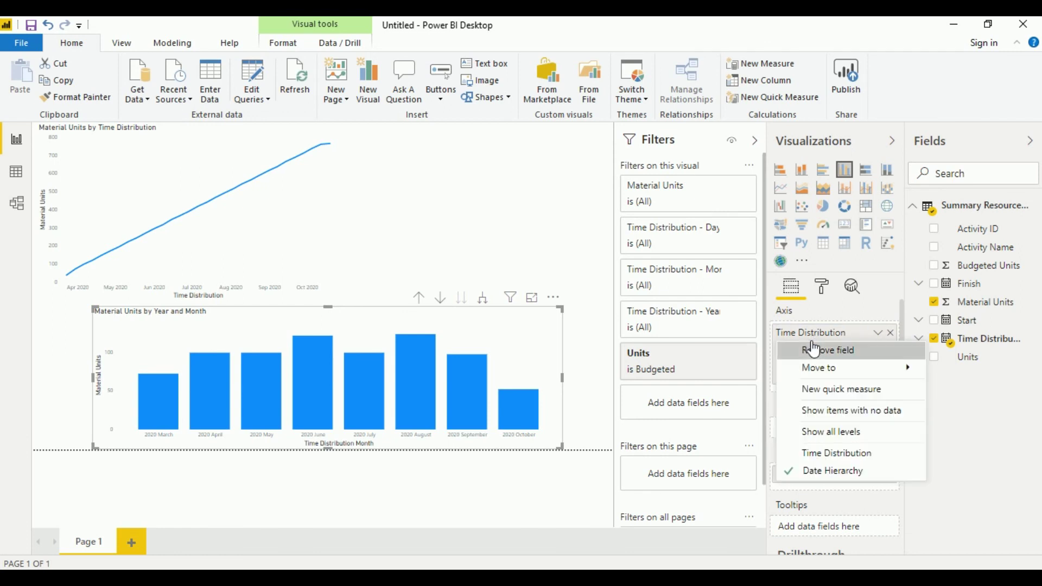
pyautogui.click(816, 458)
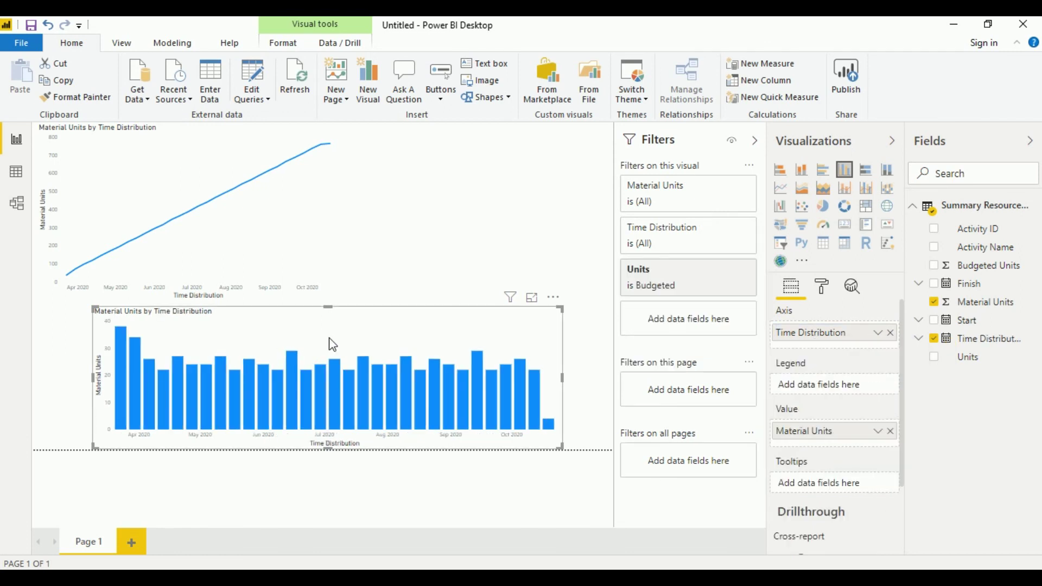
# Turn on data labels for the column chart and collapse the filters
pyautogui.click(823, 288)
pyautogui.click(878, 454)
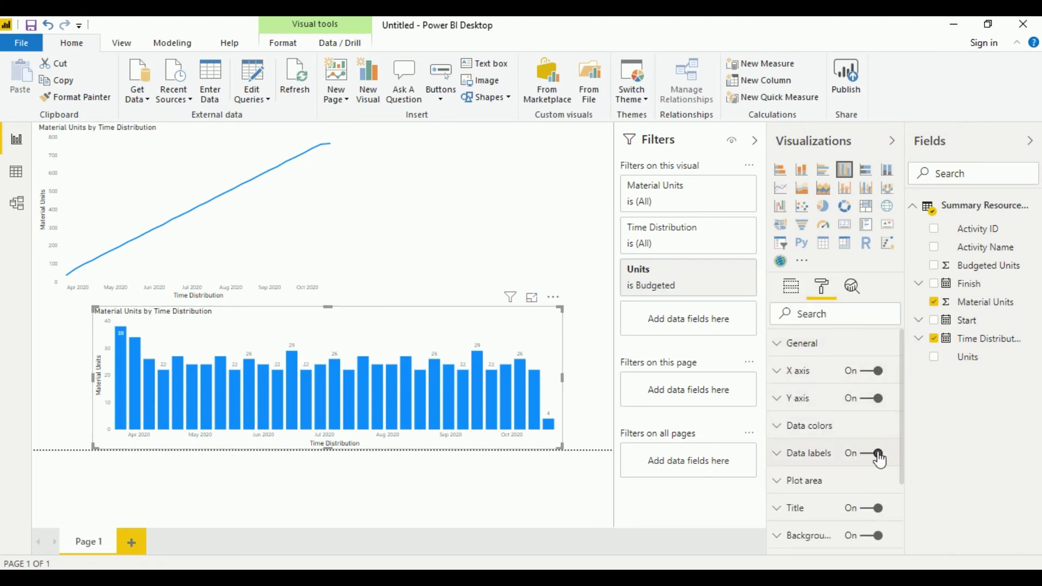
pyautogui.click(754, 140)
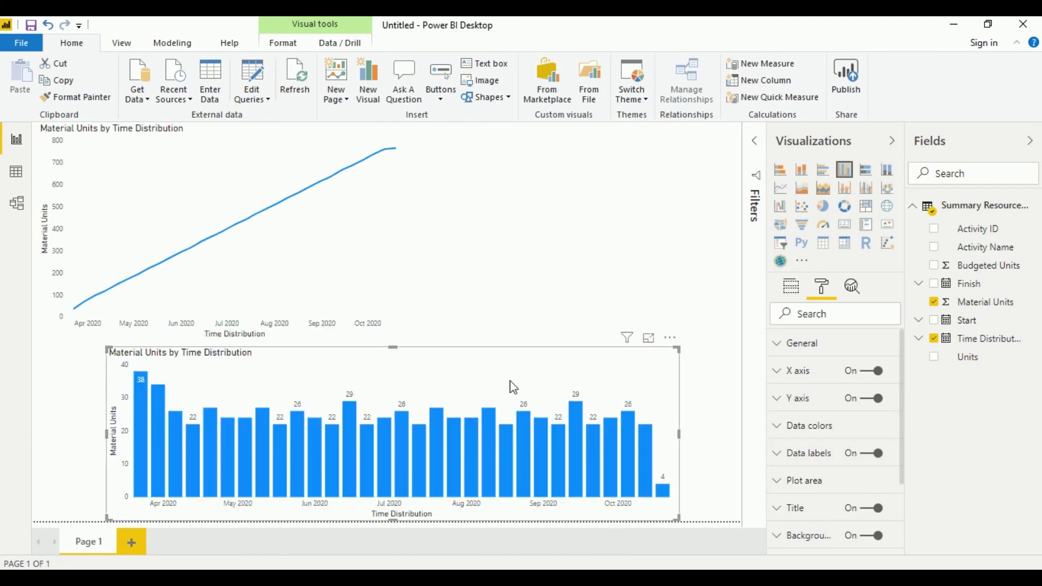
# Move the column chart to a new report page and enlarge it to the full page width
pyautogui.click(131, 540)
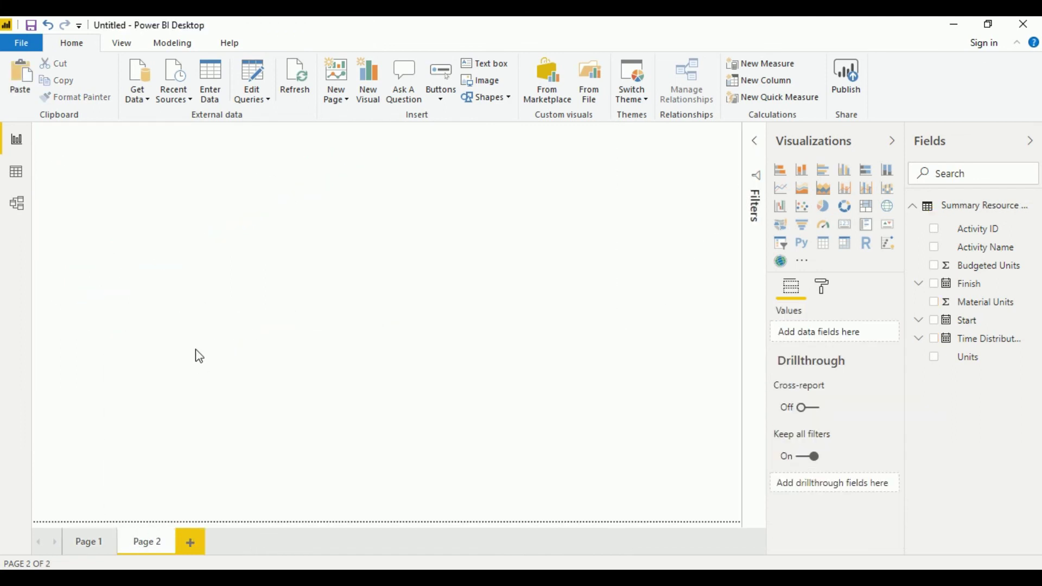
pyautogui.hotkey('ctrl', 'v')
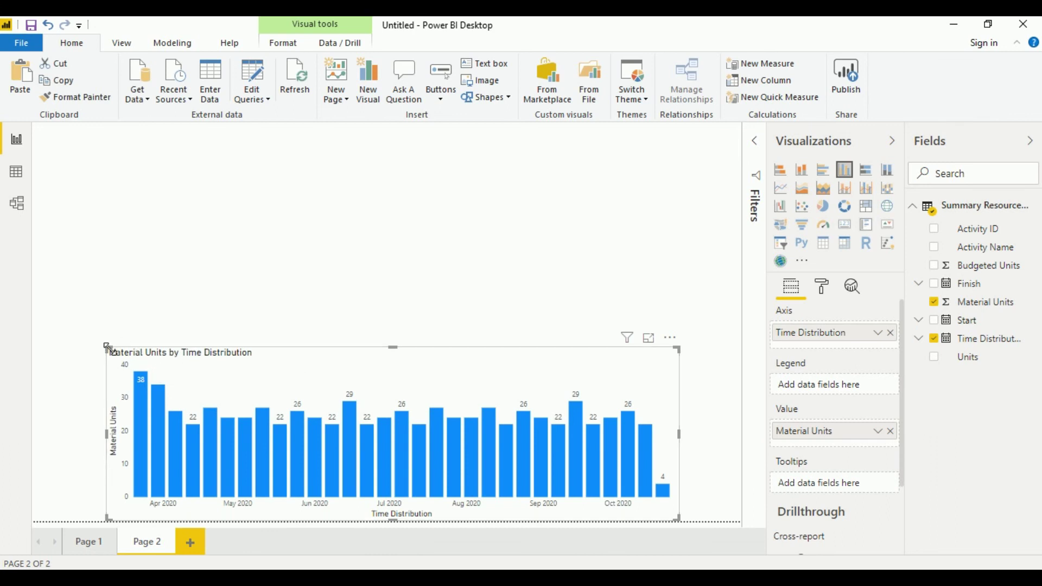
pyautogui.moveTo(106, 348); pyautogui.dragTo(16, 165)
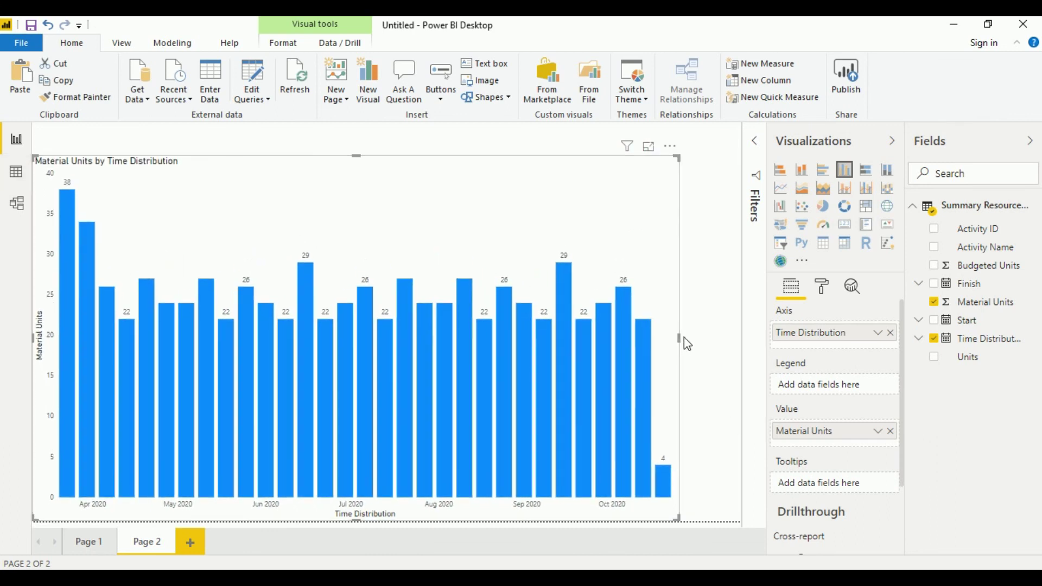
pyautogui.moveTo(680, 338); pyautogui.dragTo(744, 353)
# Collapse the visualization settings and reduce the column chart's height, leaving an empty band above it
pyautogui.click(892, 142)
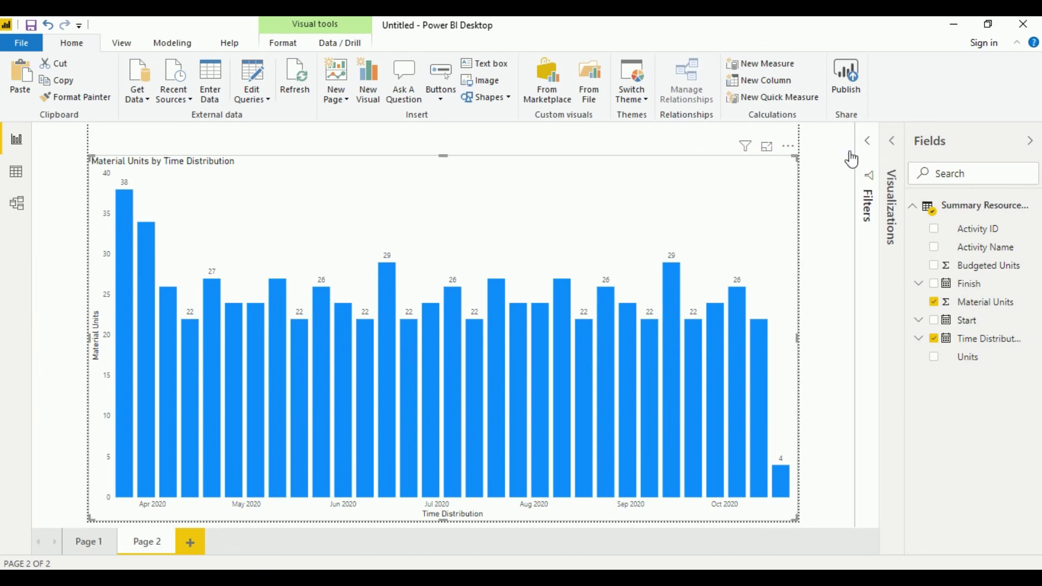
pyautogui.click(619, 140)
pyautogui.click(560, 210)
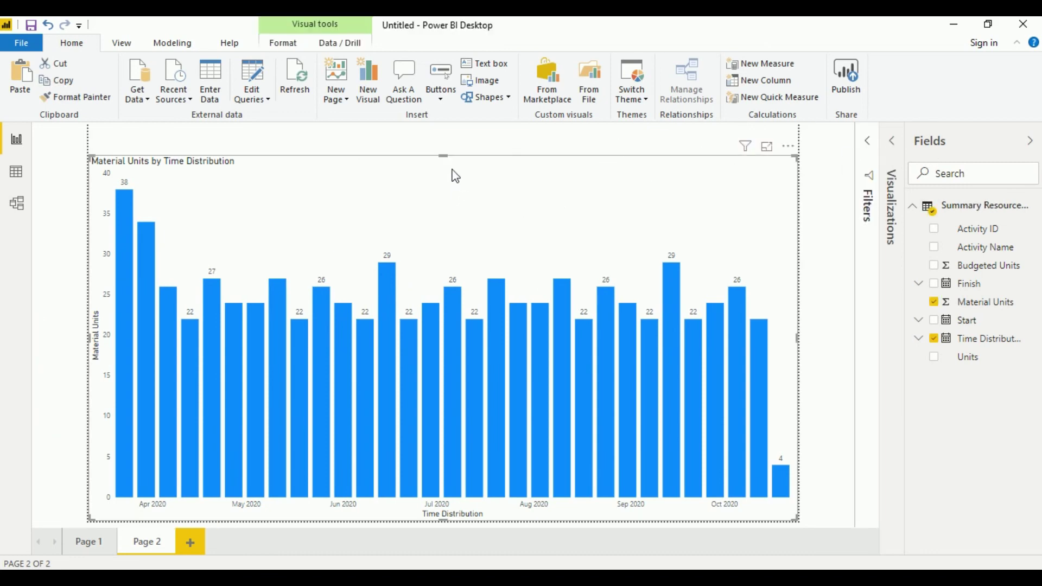
pyautogui.moveTo(444, 155); pyautogui.dragTo(444, 235)
pyautogui.click(432, 184)
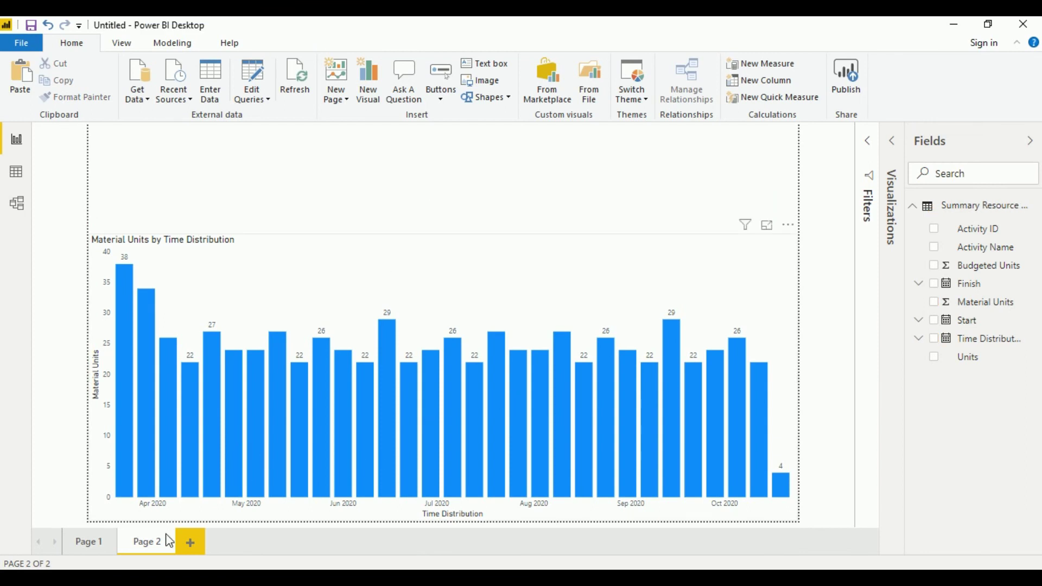
# Enlarge the cumulative line chart on Page 1 to nearly fill the page, and return to the column chart on Page 2
pyautogui.click(77, 549)
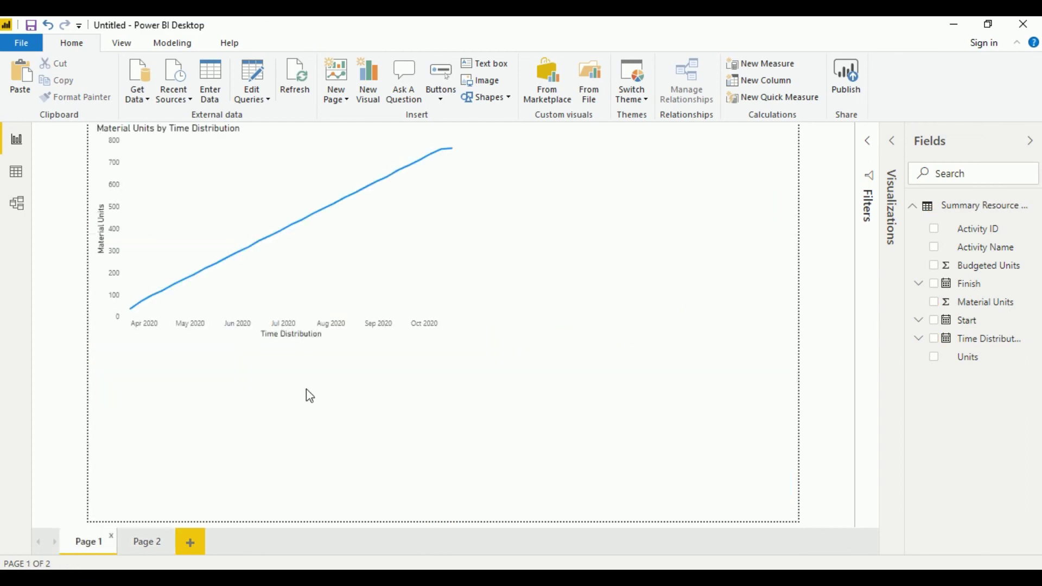
pyautogui.click(434, 314)
pyautogui.moveTo(466, 348); pyautogui.dragTo(770, 499)
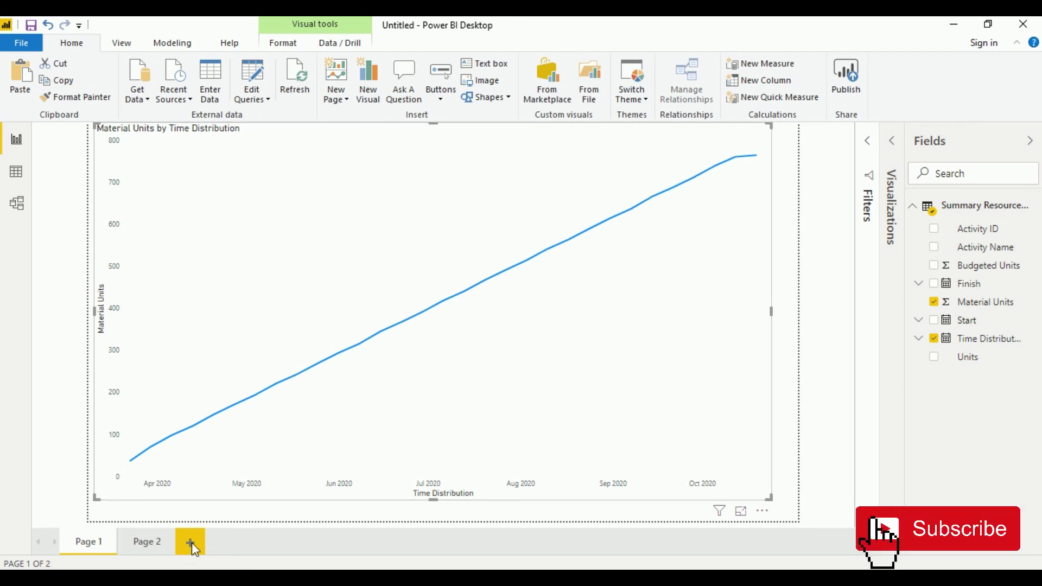
pyautogui.click(146, 542)
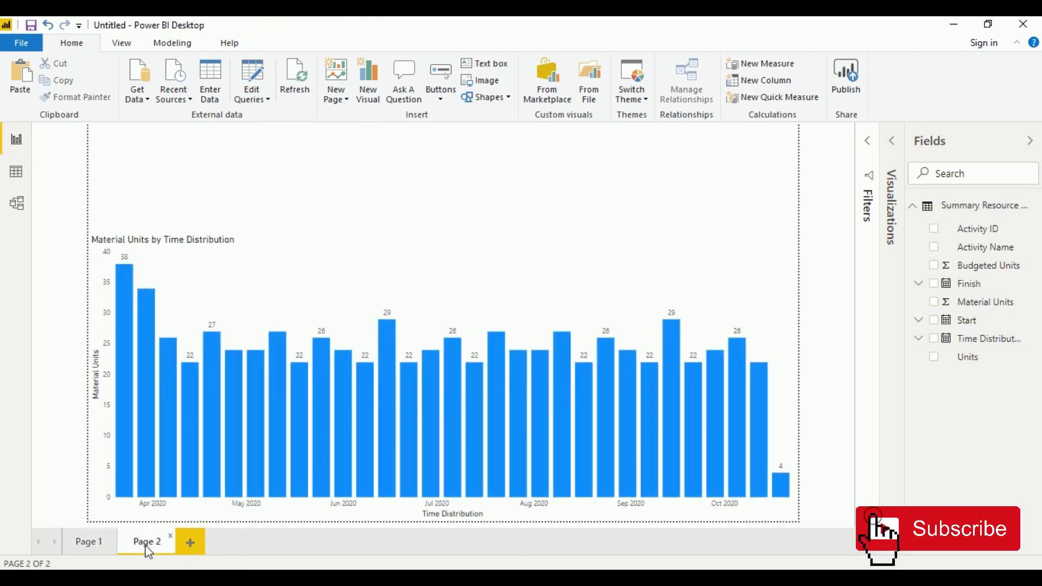
pyautogui.click(315, 257)
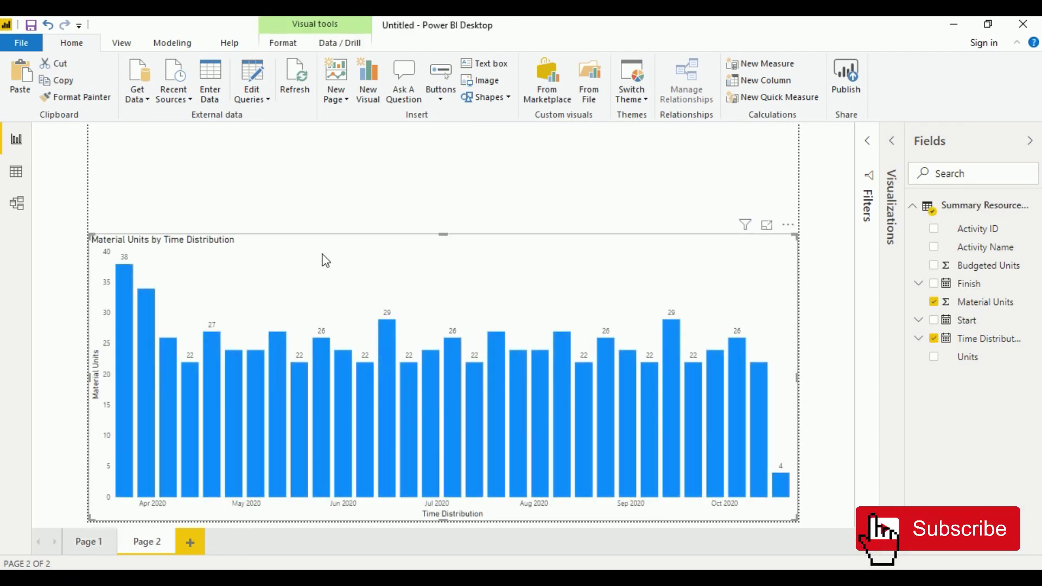
pyautogui.click(666, 186)
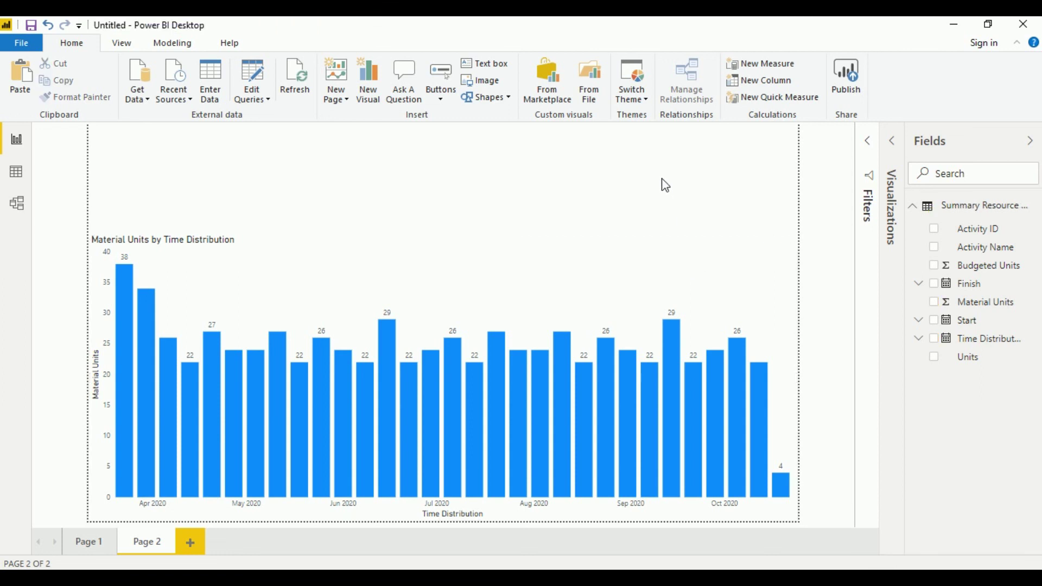